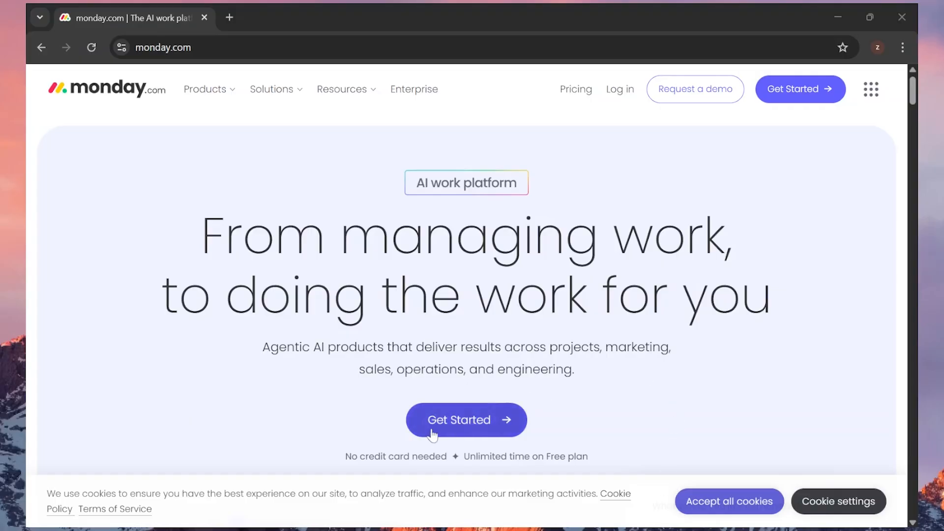
Step: Start from the Get Started page, skip the team invitations and close the board-naming setup
{"action": "left_click", "coordinate": [486, 426]}
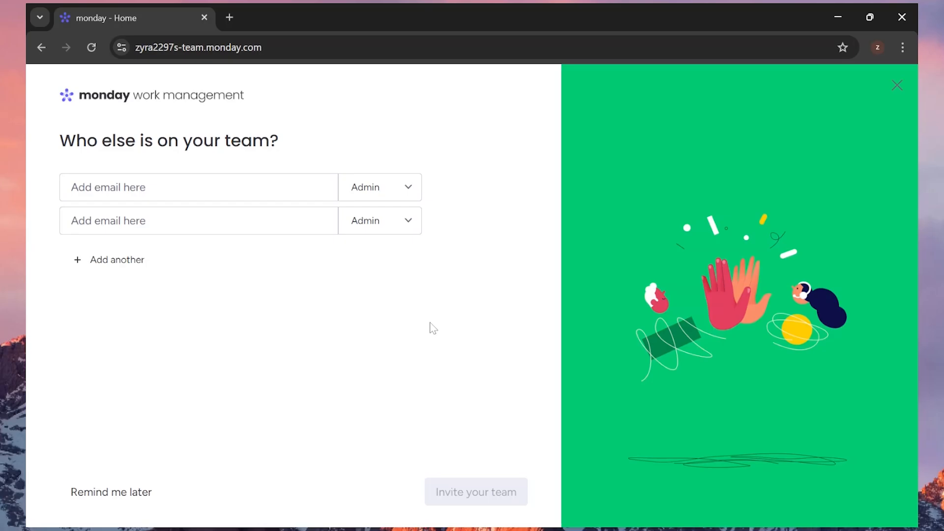
{"action": "left_click", "coordinate": [131, 496]}
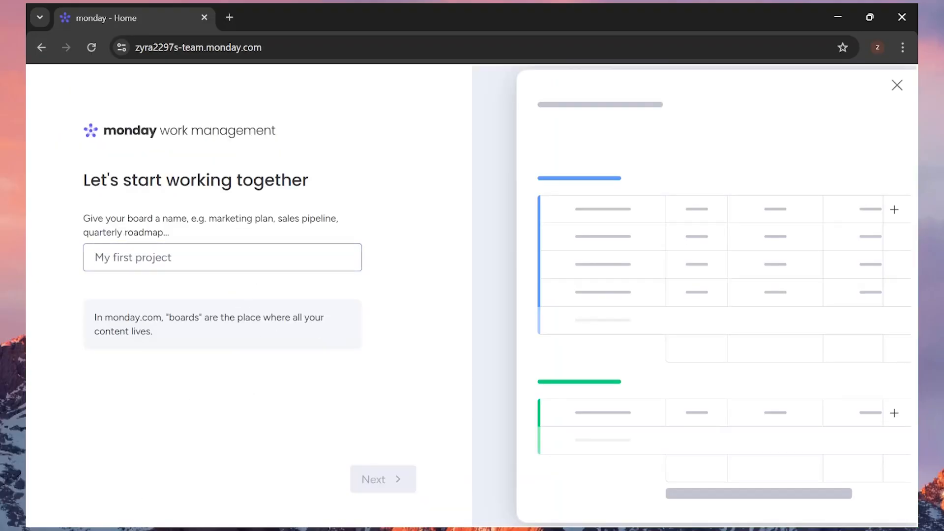
{"action": "left_click", "coordinate": [237, 397]}
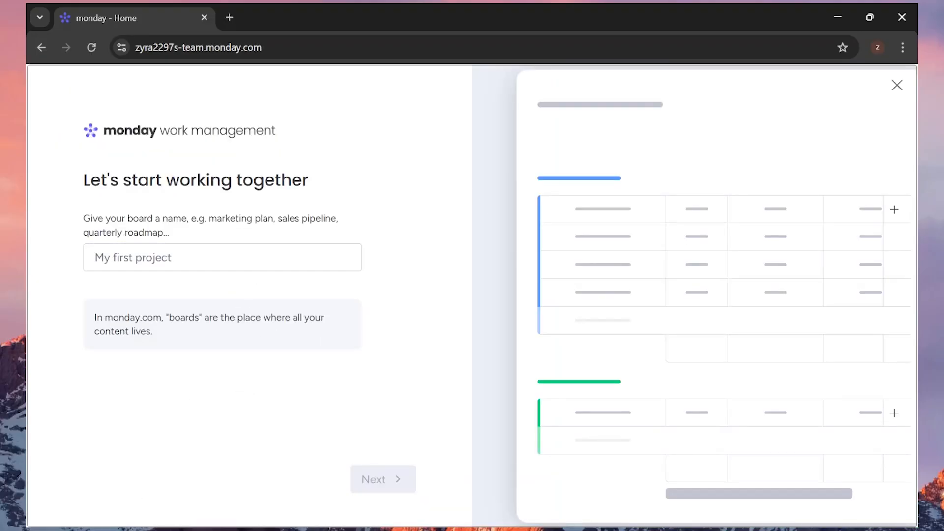
{"action": "left_click", "coordinate": [897, 87]}
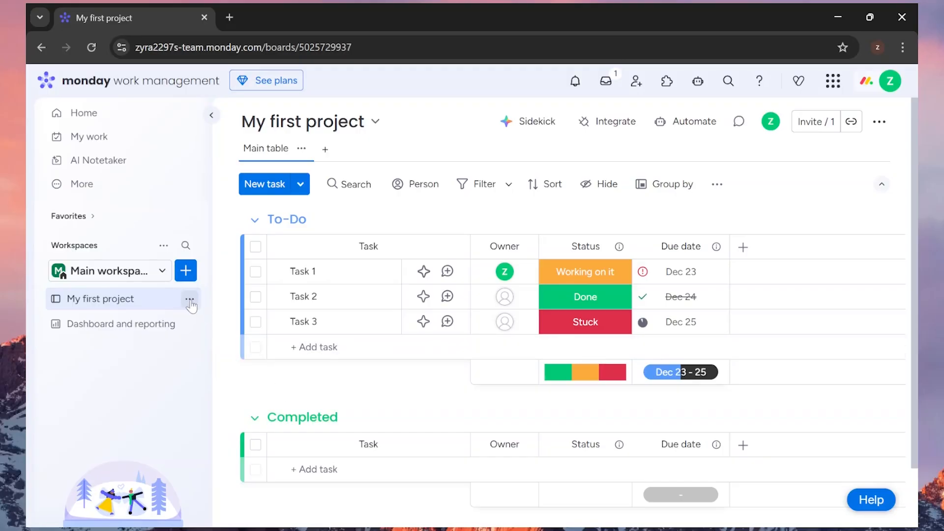
Step: Delete the "My first project" board and its "Dashboard and reporting" dashboard from the main workspace
{"action": "left_click", "coordinate": [189, 300]}
{"action": "left_click", "coordinate": [250, 480]}
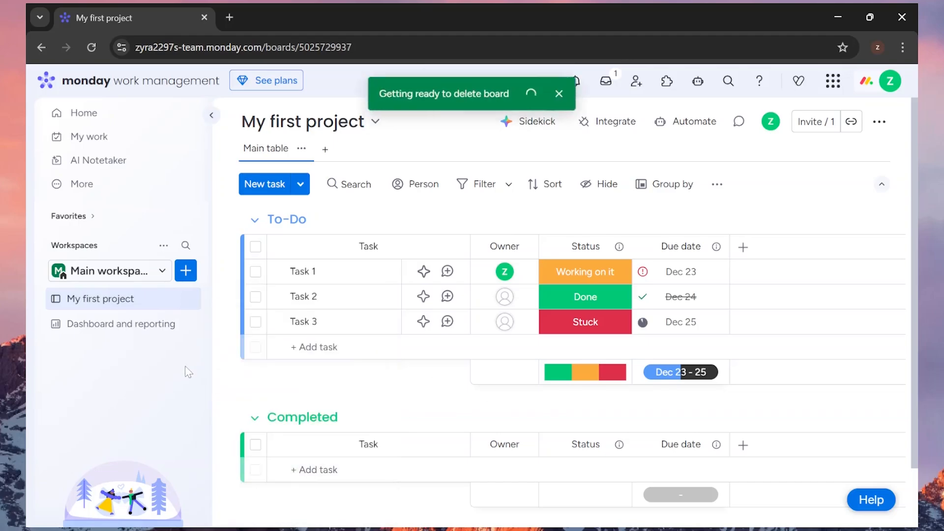
{"action": "left_click", "coordinate": [190, 297]}
{"action": "left_click", "coordinate": [226, 479]}
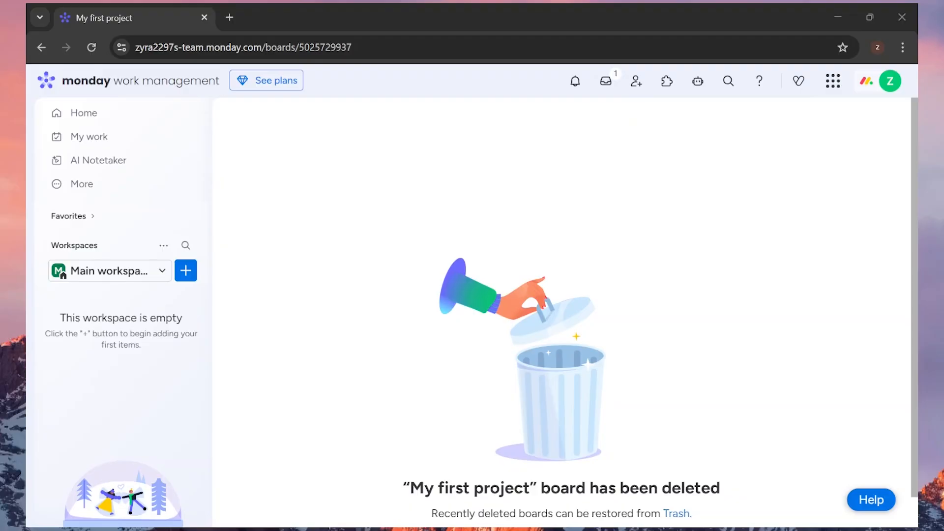
Step: Rename the main workspace to "Digital Team"
{"action": "left_click", "coordinate": [163, 245]}
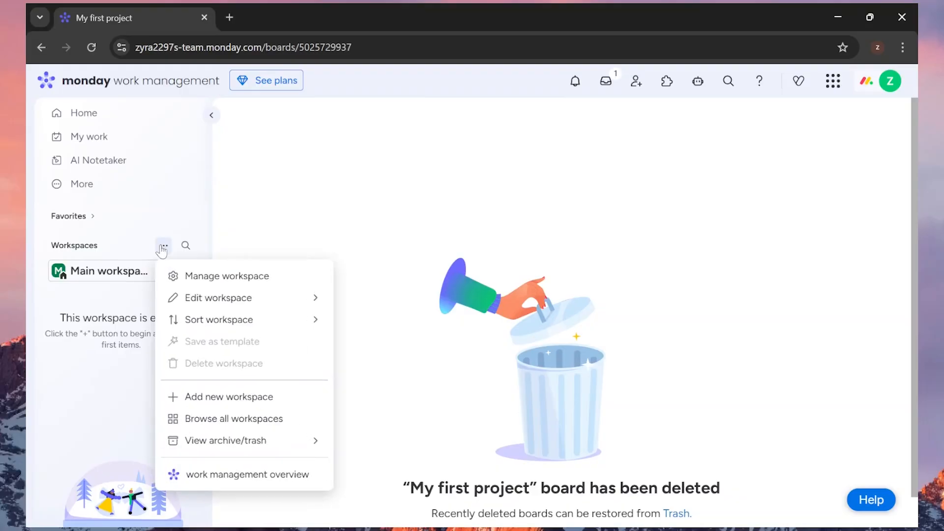
{"action": "mouse_move", "coordinate": [227, 309]}
{"action": "left_click", "coordinate": [365, 303]}
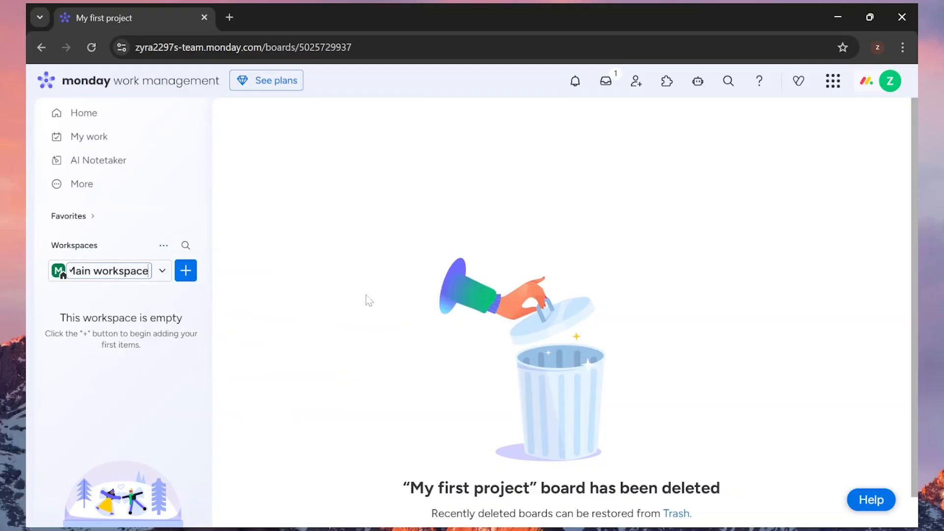
{"action": "key", "text": "ctrl+BackSpace"}
{"action": "key", "text": "ctrl+BackSpace"}
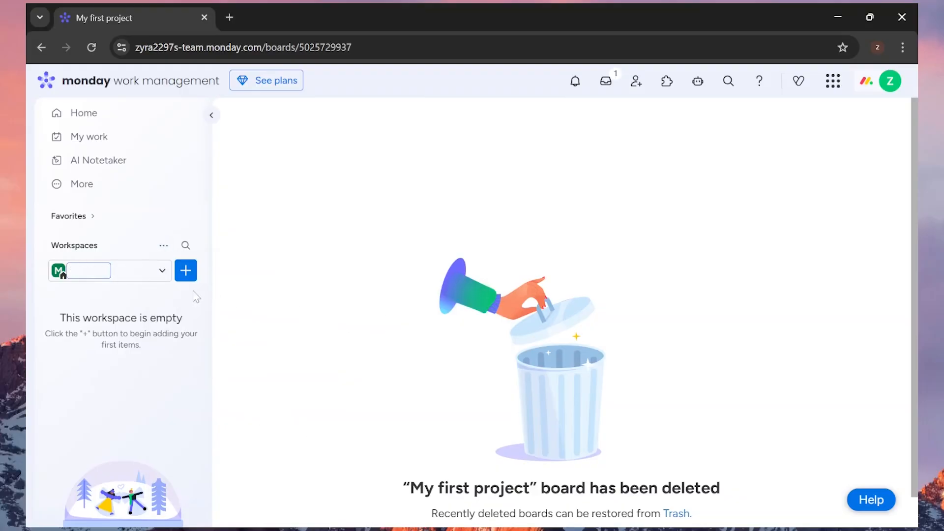
{"action": "type", "text": "Digital Team"}
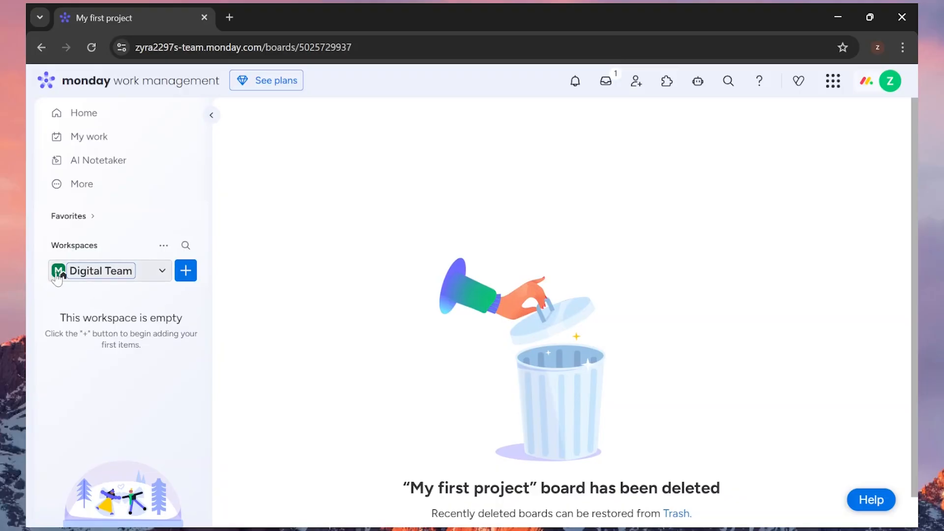
{"action": "left_click", "coordinate": [58, 278]}
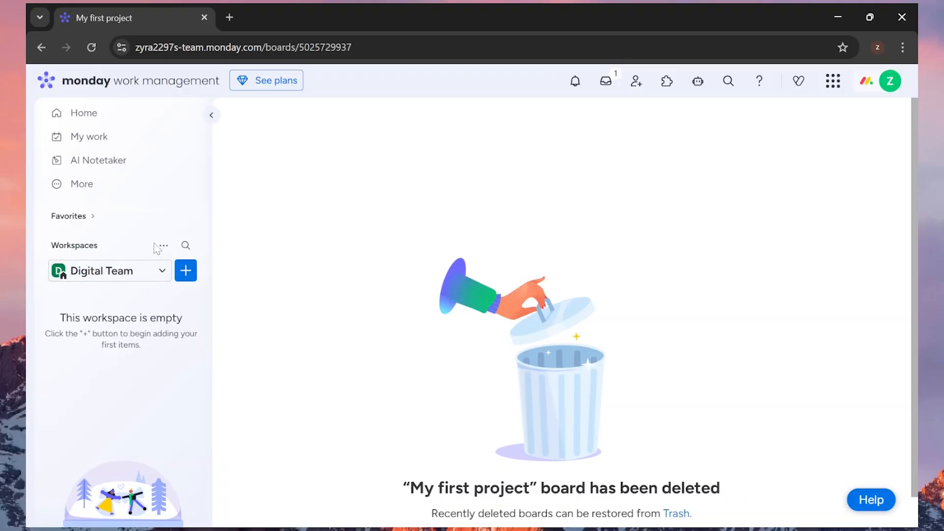
Step: Change the background color of the Digital Team workspace icon to light blue
{"action": "left_click", "coordinate": [164, 246]}
{"action": "mouse_move", "coordinate": [246, 298]}
{"action": "mouse_move", "coordinate": [375, 335]}
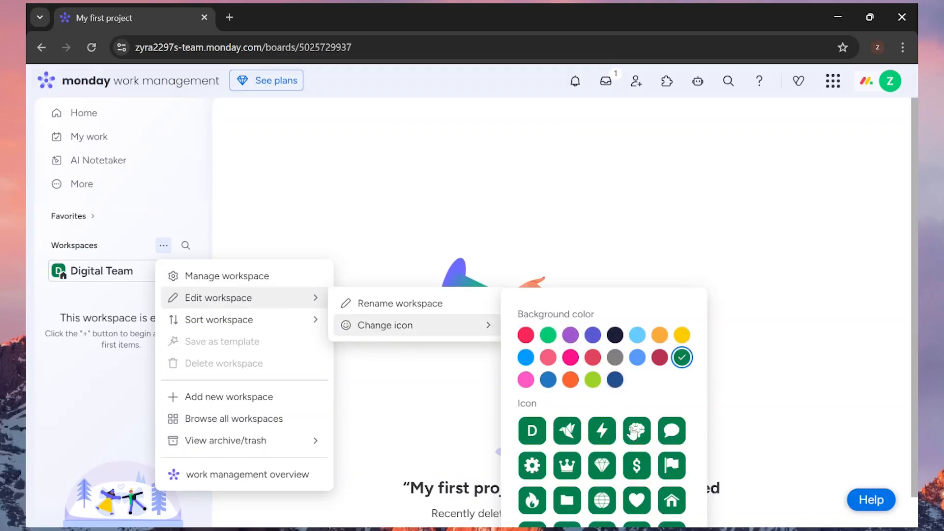
{"action": "left_click", "coordinate": [637, 334]}
{"action": "left_click", "coordinate": [626, 241]}
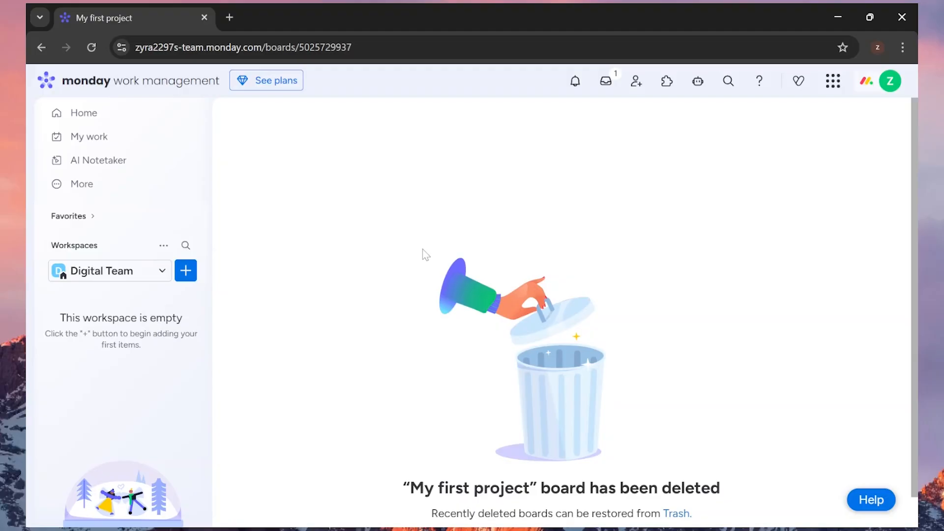
{"action": "left_click", "coordinate": [364, 272]}
Step: Create a board named "Social Media Content Planner" with Main privacy and the custom managed item type "Content"
{"action": "left_click", "coordinate": [185, 270]}
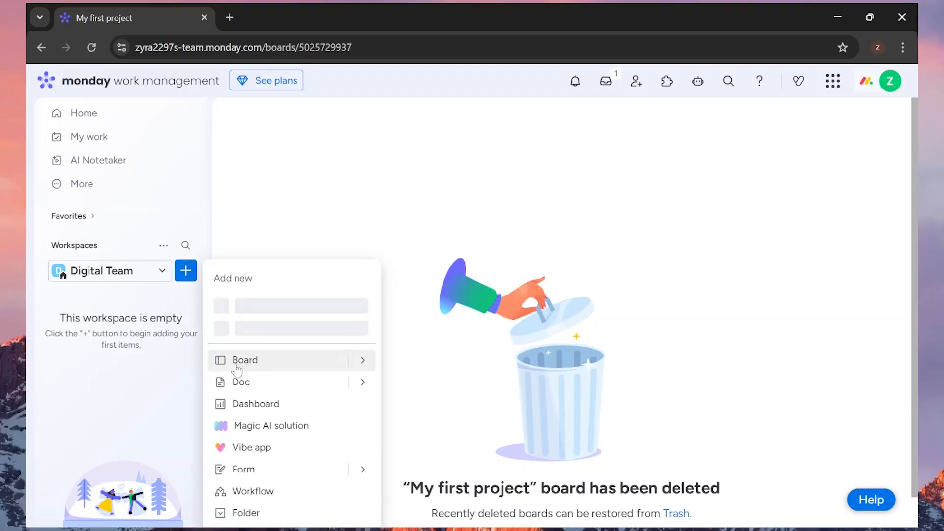
{"action": "left_click", "coordinate": [295, 358]}
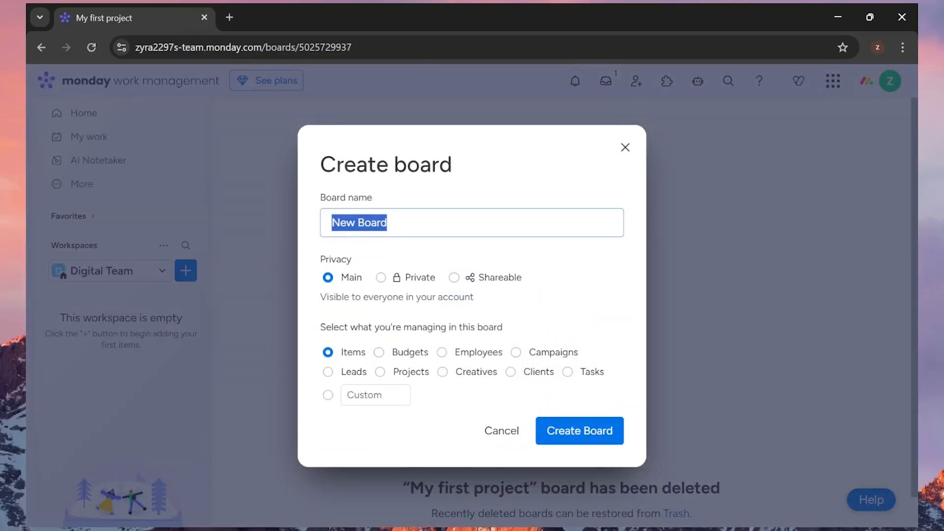
{"action": "type", "text": "Social Media Content Planner"}
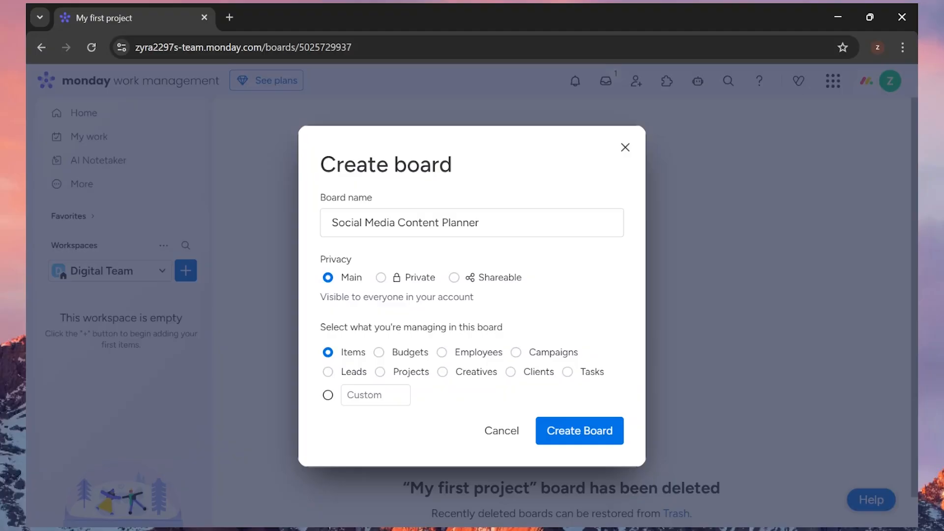
{"action": "left_click", "coordinate": [366, 395]}
{"action": "type", "text": "Content"}
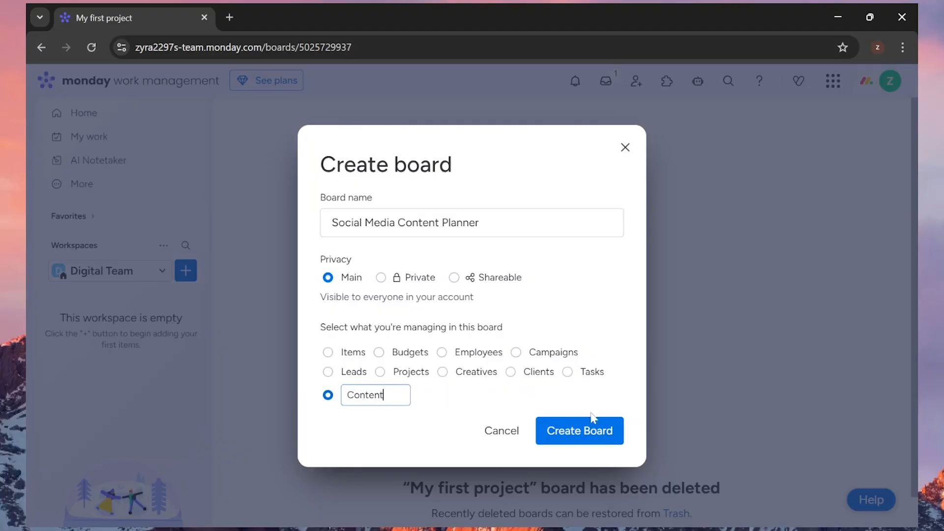
{"action": "left_click", "coordinate": [579, 436]}
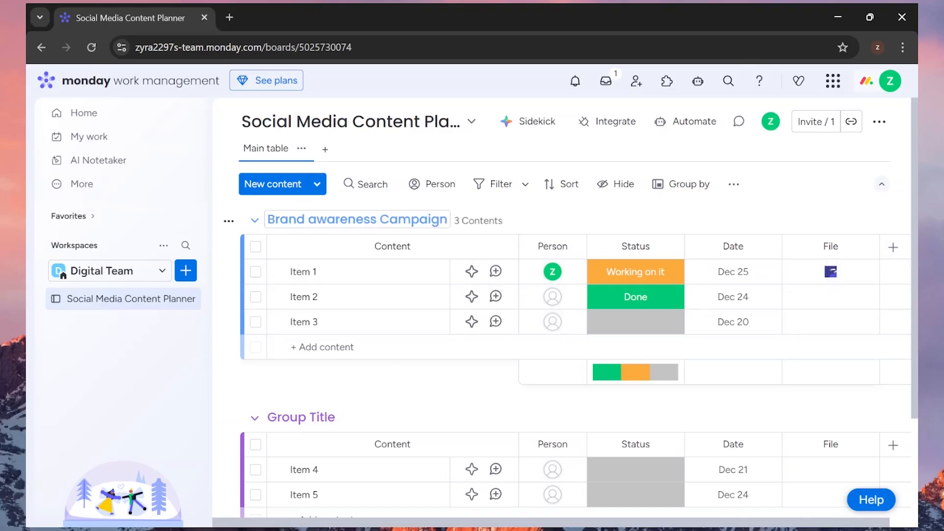
Step: View the color choices for the Brand awareness Campaign group
{"action": "double_click", "coordinate": [363, 219]}
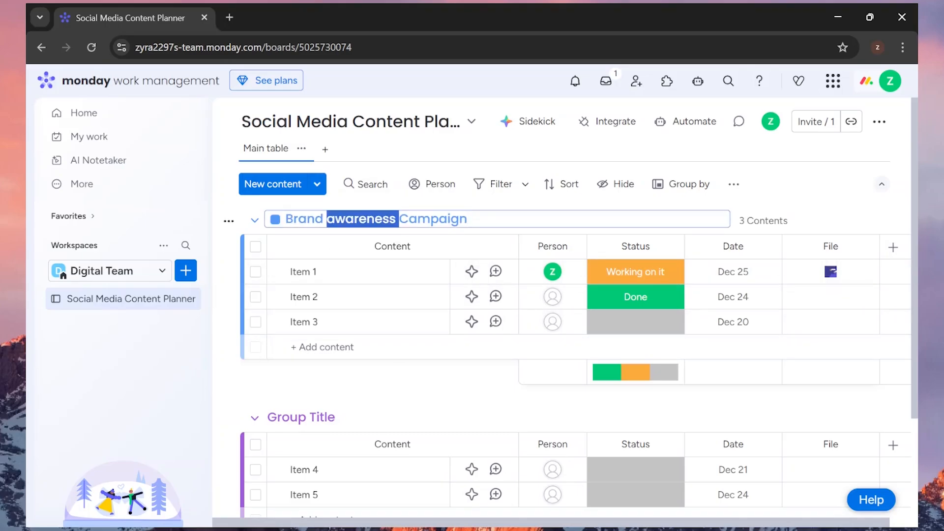
{"action": "left_click", "coordinate": [274, 220]}
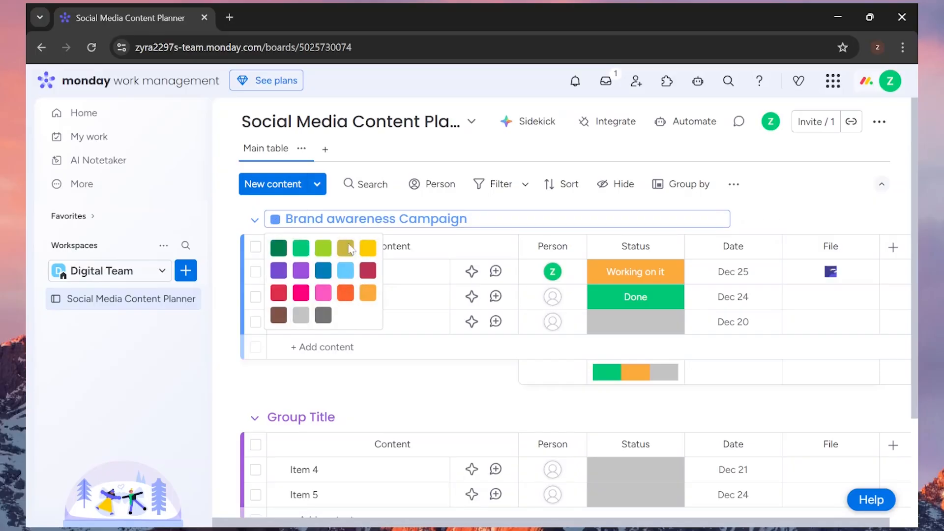
{"action": "left_click", "coordinate": [477, 231]}
Step: Add a new group below the existing groups and name it "New Groupz"
{"action": "scroll", "coordinate": [426, 385], "scroll_direction": "down", "scroll_amount": 3}
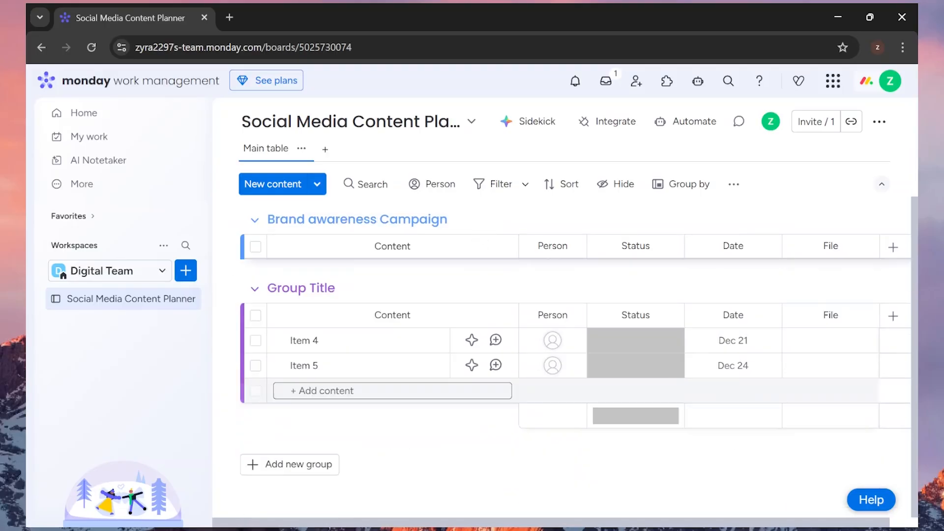
{"action": "left_click", "coordinate": [283, 471]}
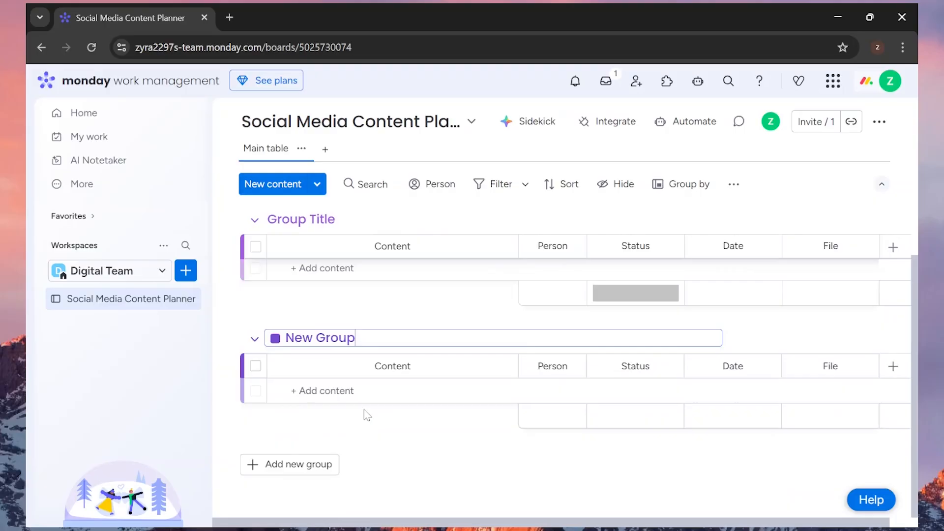
{"action": "scroll", "coordinate": [364, 418], "scroll_direction": "up", "scroll_amount": 5}
{"action": "scroll", "coordinate": [355, 409], "scroll_direction": "down", "scroll_amount": 2}
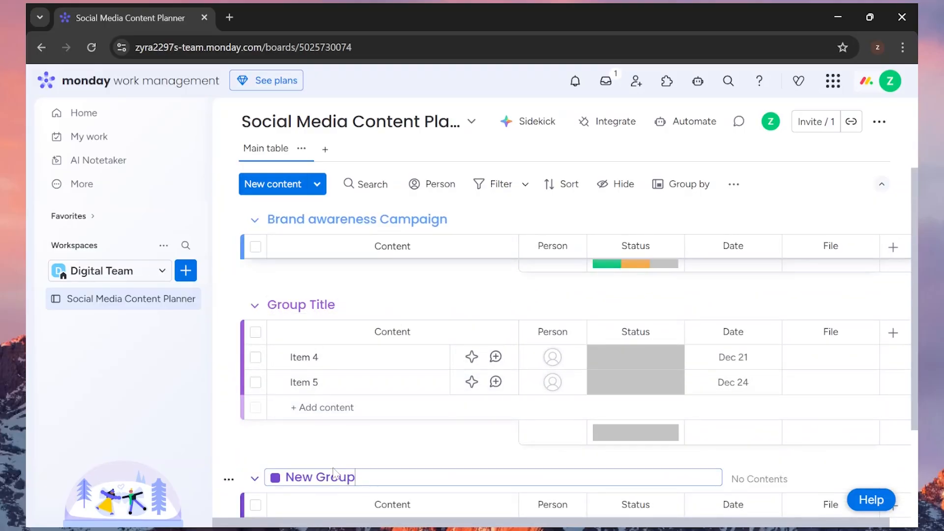
{"action": "type", "text": "z"}
{"action": "key", "text": "Return"}
Step: Collapse all the groups on the board, including Brand awareness Campaign
{"action": "left_click", "coordinate": [254, 307]}
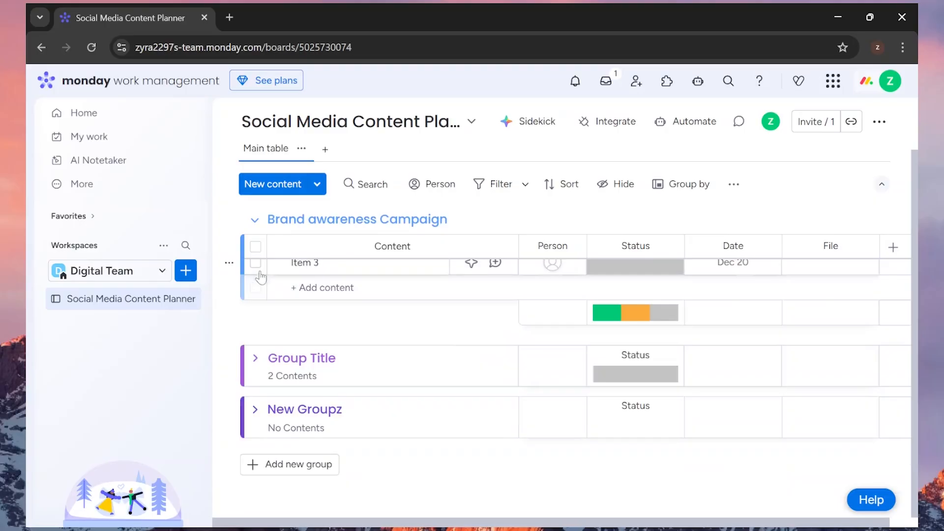
{"action": "left_click", "coordinate": [255, 219]}
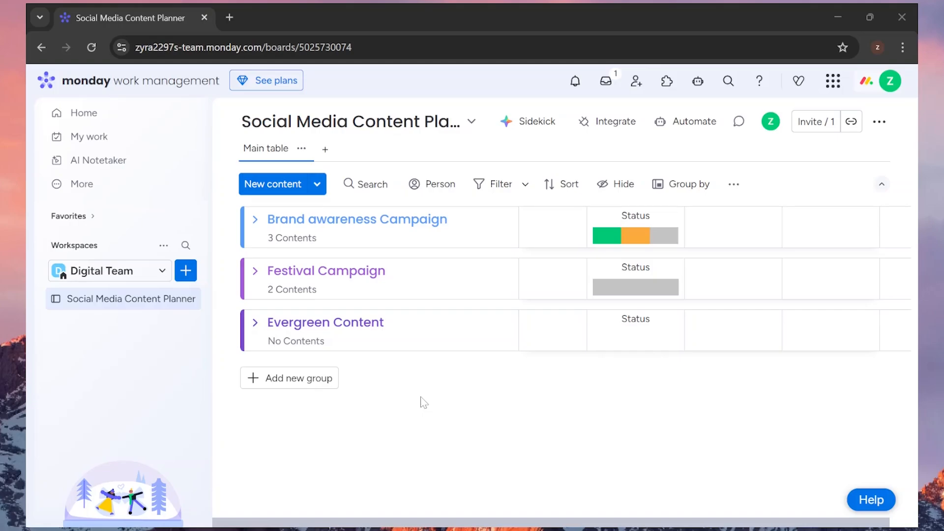
Step: Expand the Brand awareness Campaign group and delete the File column
{"action": "left_click", "coordinate": [255, 219]}
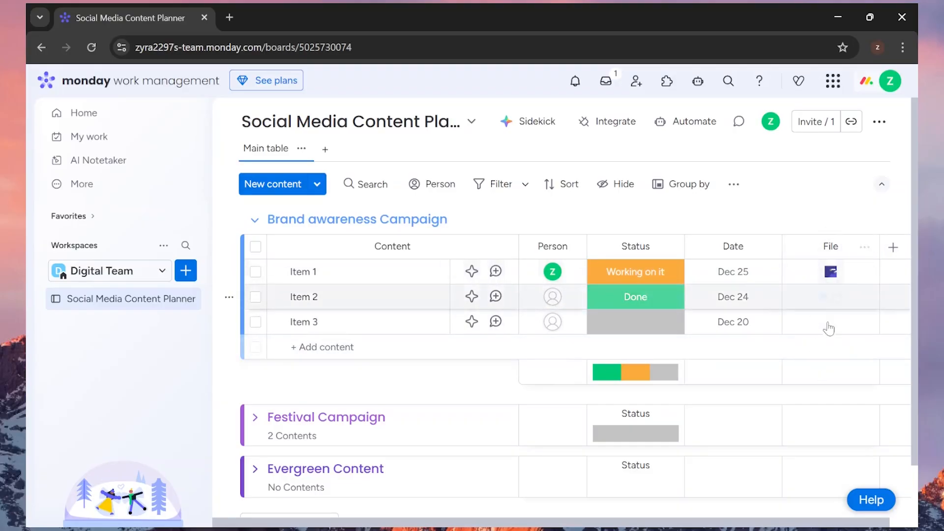
{"action": "left_click", "coordinate": [865, 247]}
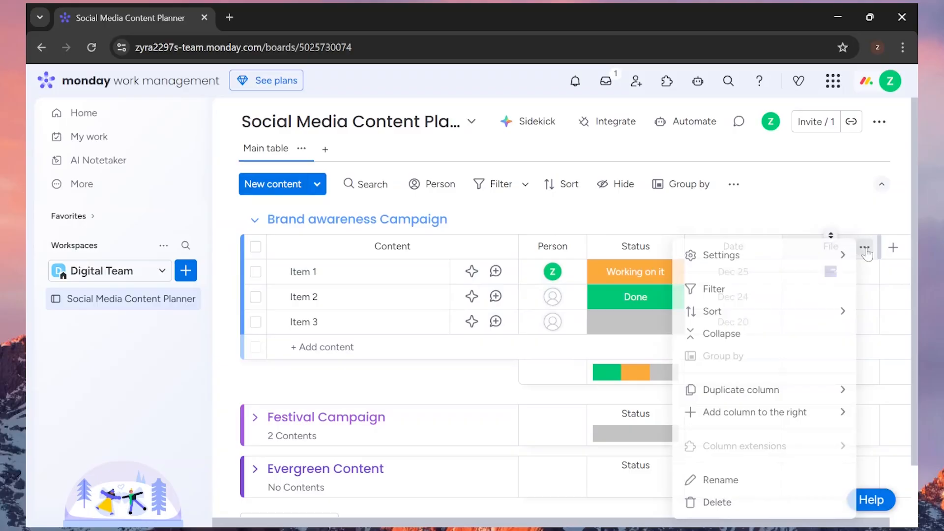
{"action": "left_click", "coordinate": [718, 502]}
{"action": "key", "text": "Return"}
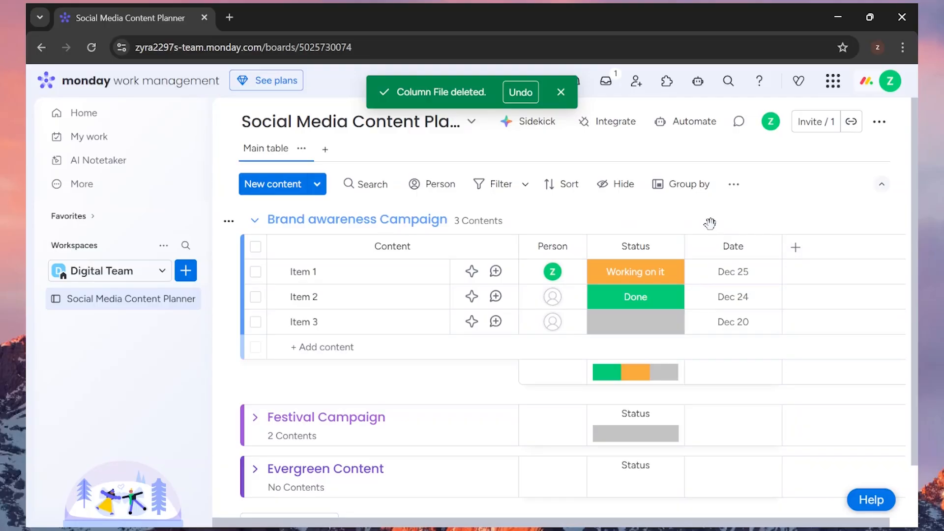
Step: Add a Text column and a Priority column after the Date column
{"action": "left_click", "coordinate": [795, 249]}
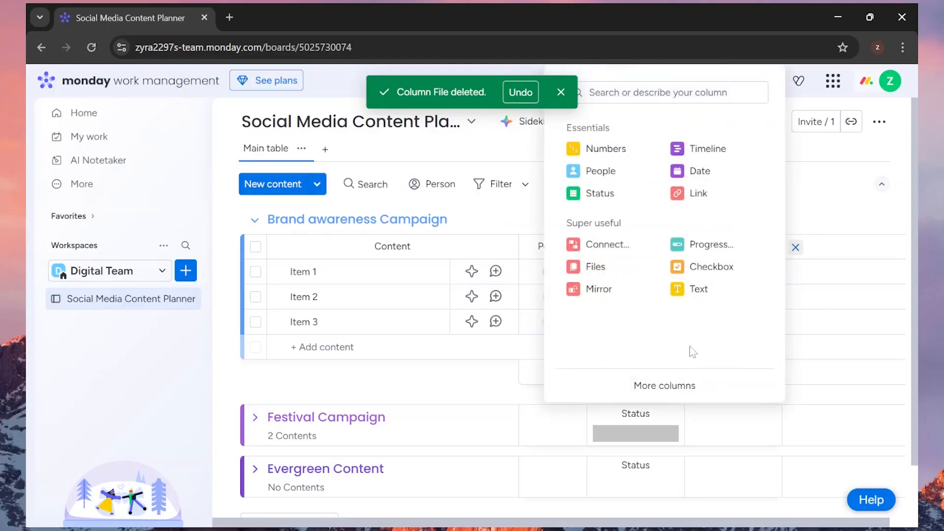
{"action": "left_click", "coordinate": [561, 92]}
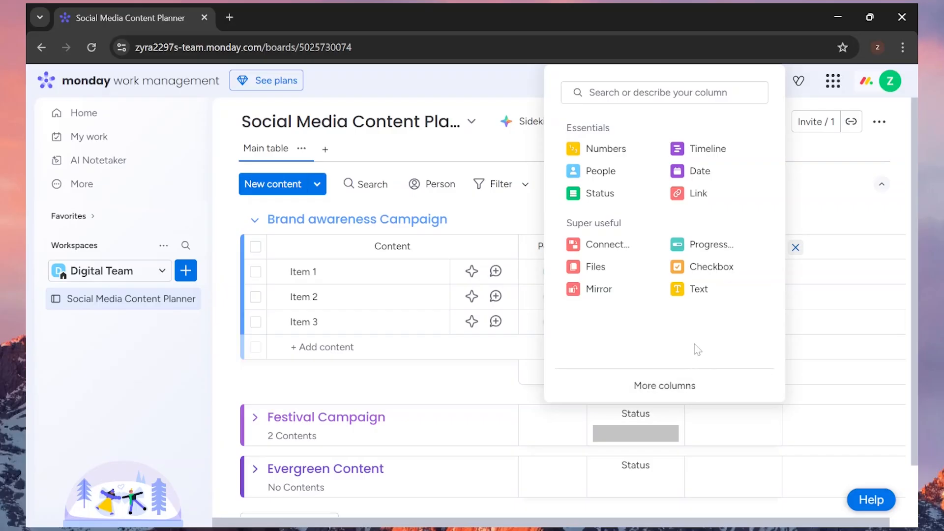
{"action": "left_click", "coordinate": [695, 290]}
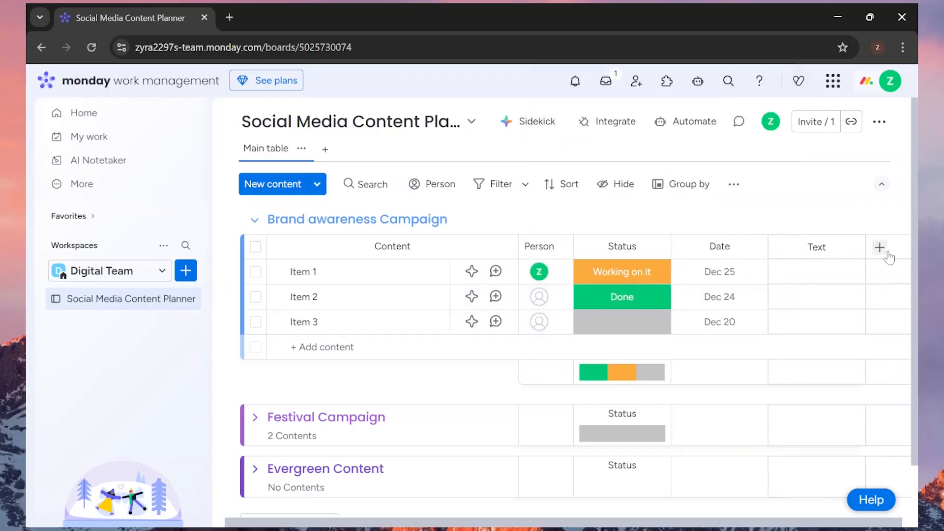
{"action": "left_click", "coordinate": [880, 248]}
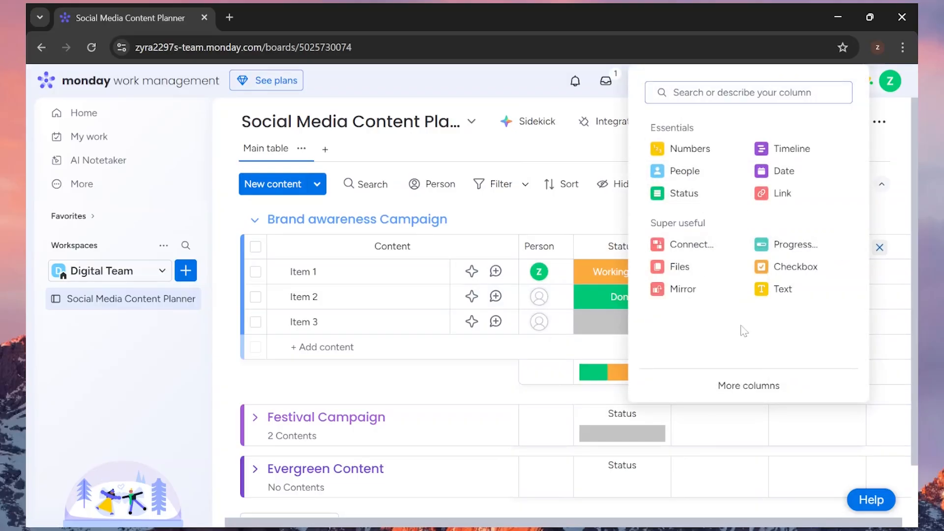
{"action": "type", "text": "pri"}
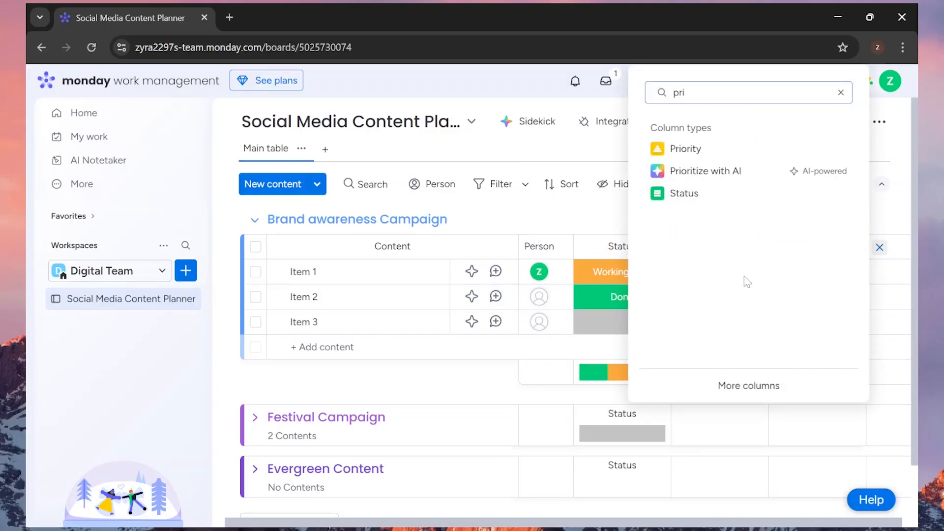
{"action": "left_click", "coordinate": [696, 150]}
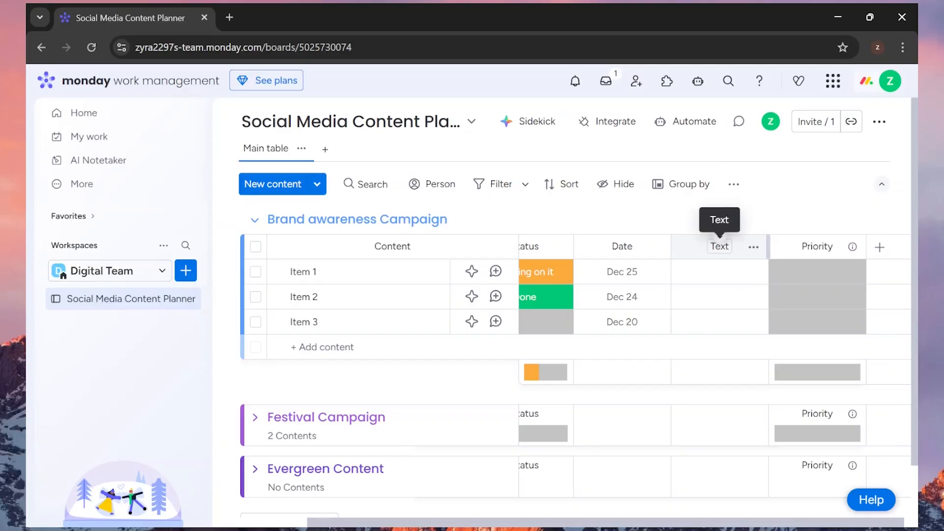
Step: Rename the Text column as Platform and the Date column as Due date
{"action": "left_click", "coordinate": [720, 246]}
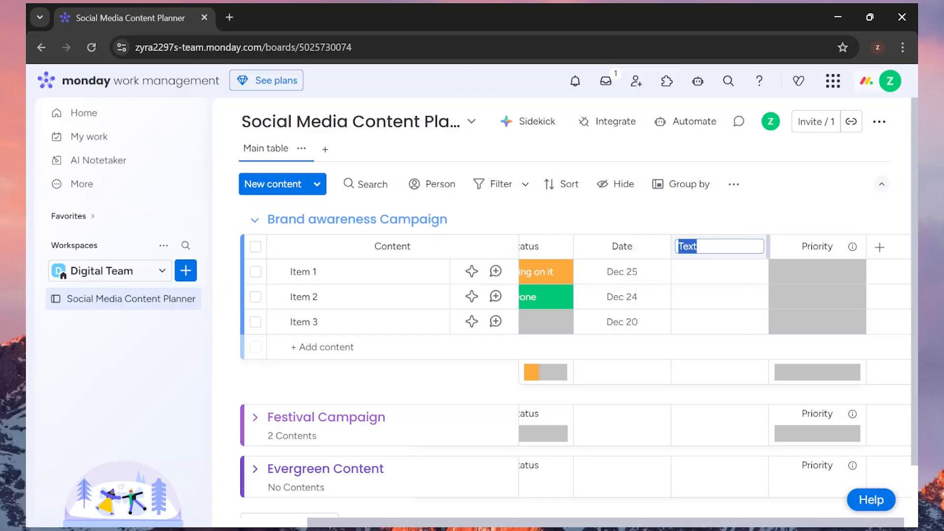
{"action": "type", "text": "Platform"}
{"action": "key", "text": "Return"}
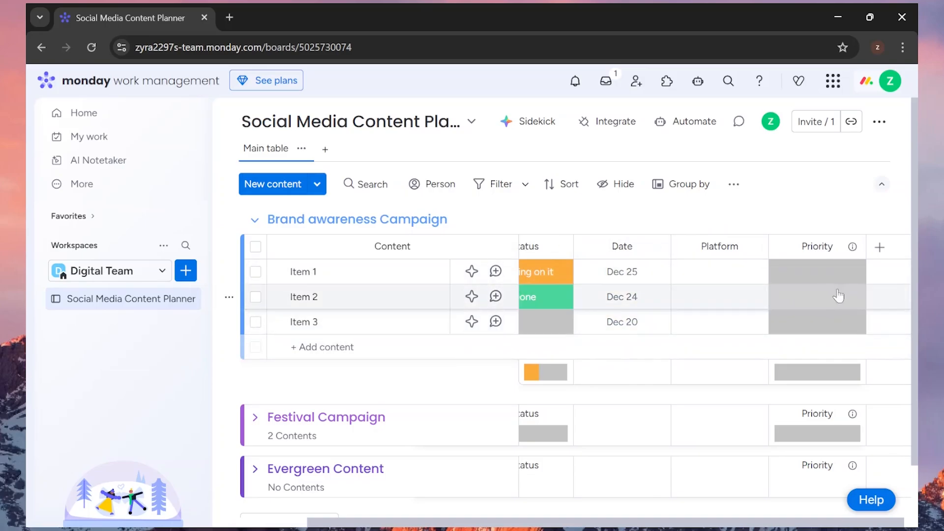
Step: Move the Platform column between the Person and Status columns, and collapse the workspace navigation
{"action": "left_click_drag", "start_coordinate": [690, 243], "coordinate": [607, 243]}
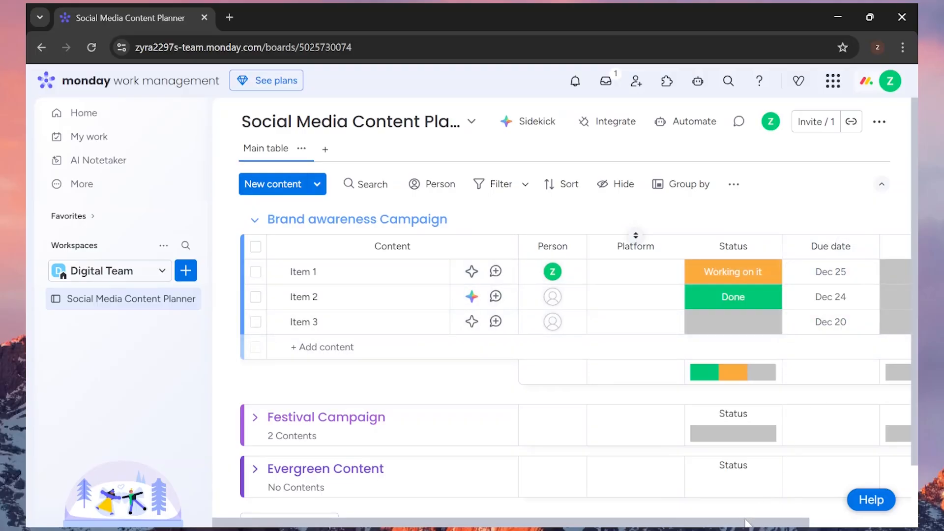
{"action": "mouse_move", "coordinate": [746, 522]}
{"action": "left_mouse_down"}
{"action": "mouse_move", "coordinate": [828, 522]}
{"action": "mouse_move", "coordinate": [748, 522]}
{"action": "left_mouse_up"}
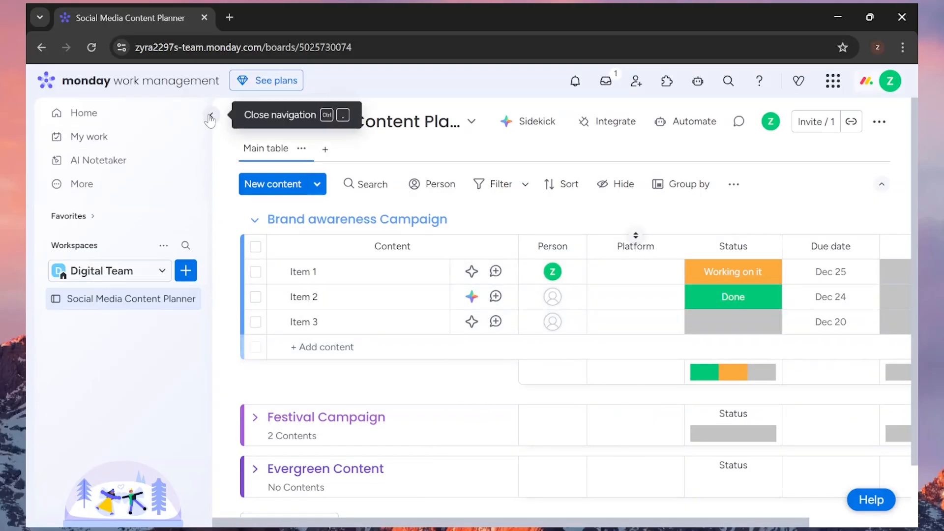
{"action": "left_click", "coordinate": [210, 117]}
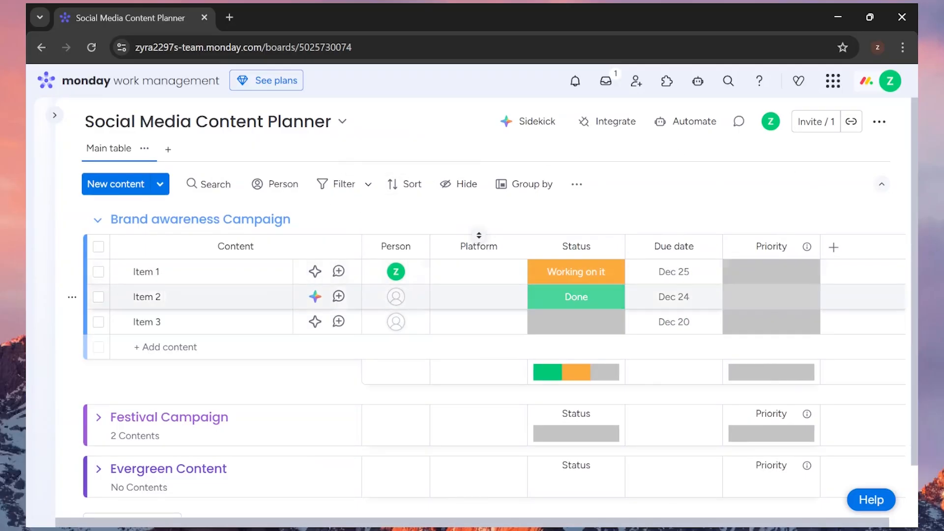
Step: Rename Items 1, 2 and 3 as Reel Product Teaser, Promotion Tweet and Feature Announcement, and add a Post Feature Update item
{"action": "left_click", "coordinate": [149, 271]}
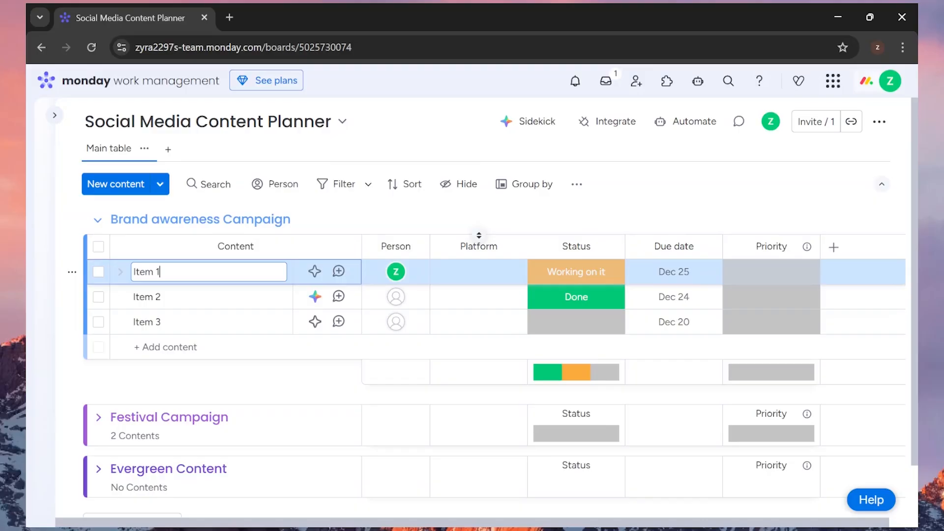
{"action": "left_click", "coordinate": [163, 272]}
{"action": "left_click_drag", "start_coordinate": [162, 272], "coordinate": [129, 274]}
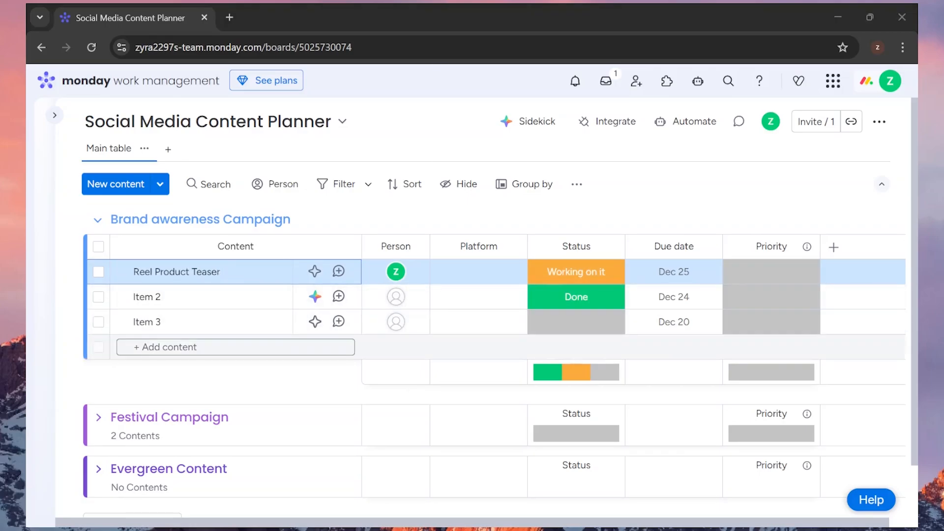
{"action": "left_click", "coordinate": [217, 347]}
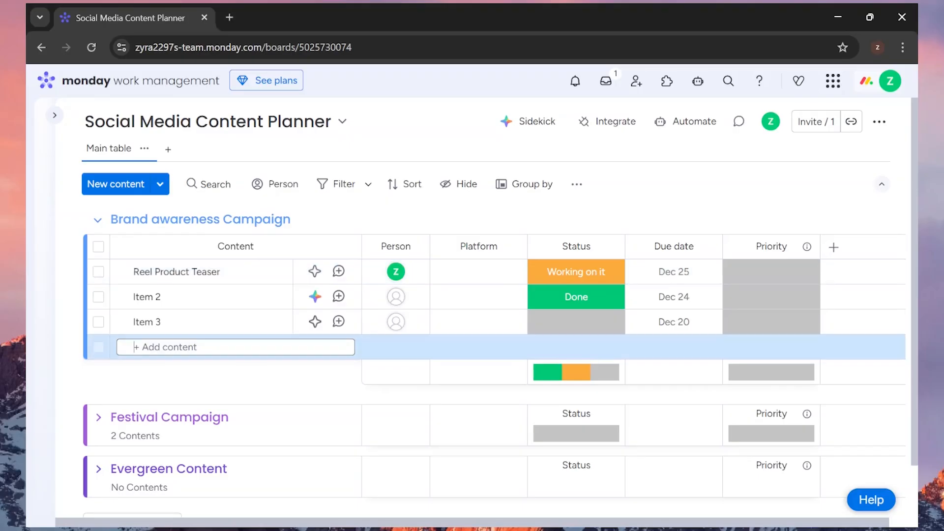
{"action": "type", "text": "Post Feature Update"}
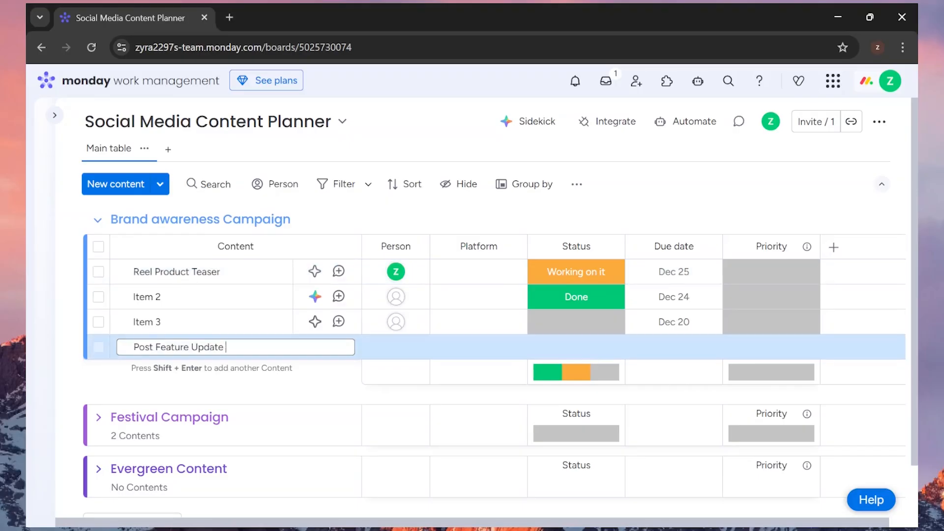
{"action": "key", "text": "Return"}
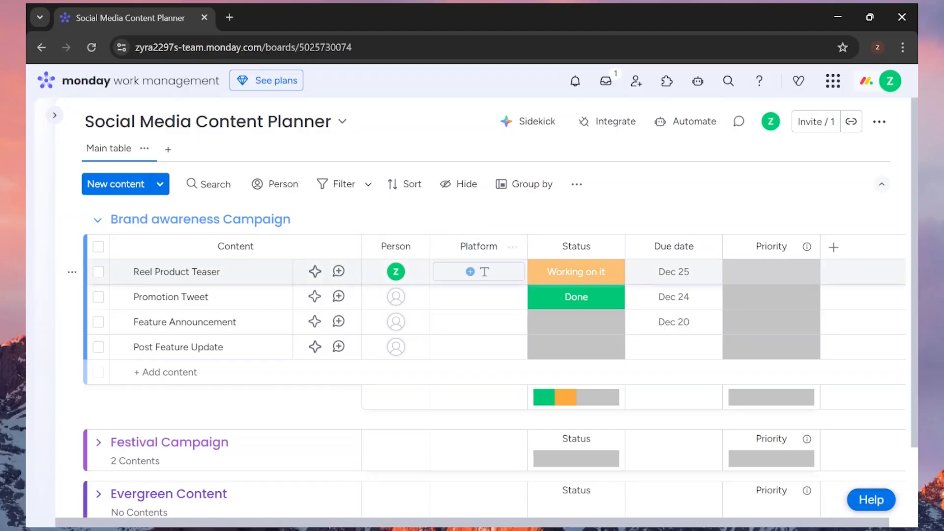
Step: Change the Platform column's type to Dropdown and keep the new column in place of the old one
{"action": "left_click", "coordinate": [511, 248]}
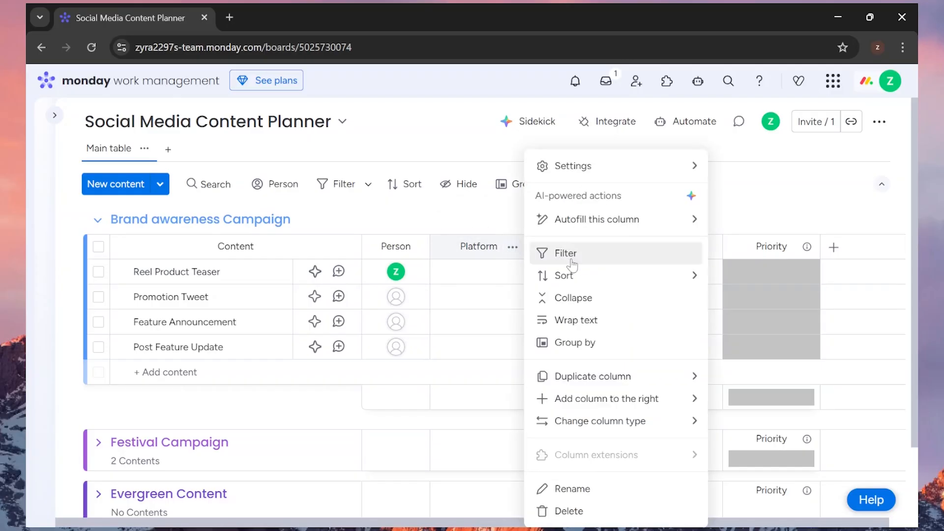
{"action": "mouse_move", "coordinate": [626, 423]}
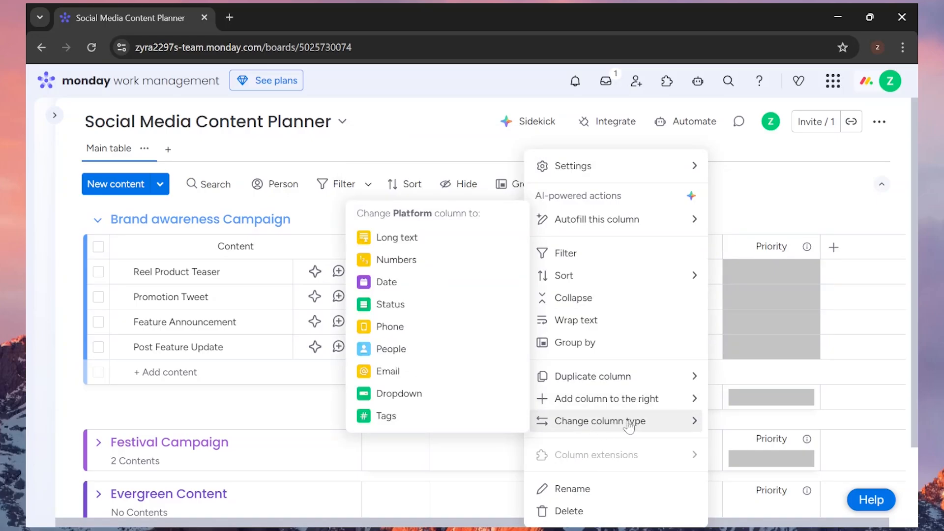
{"action": "left_click", "coordinate": [399, 395]}
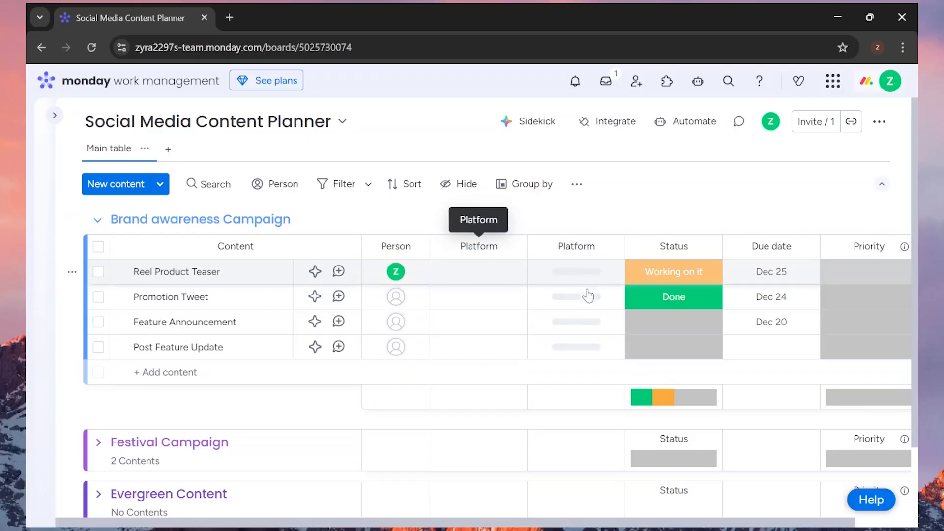
{"action": "left_click", "coordinate": [514, 249]}
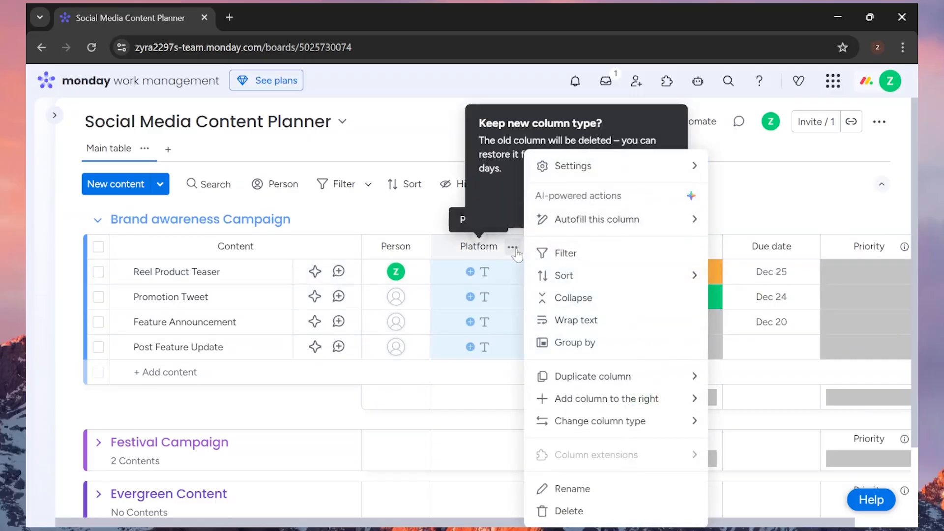
{"action": "left_click", "coordinate": [502, 250]}
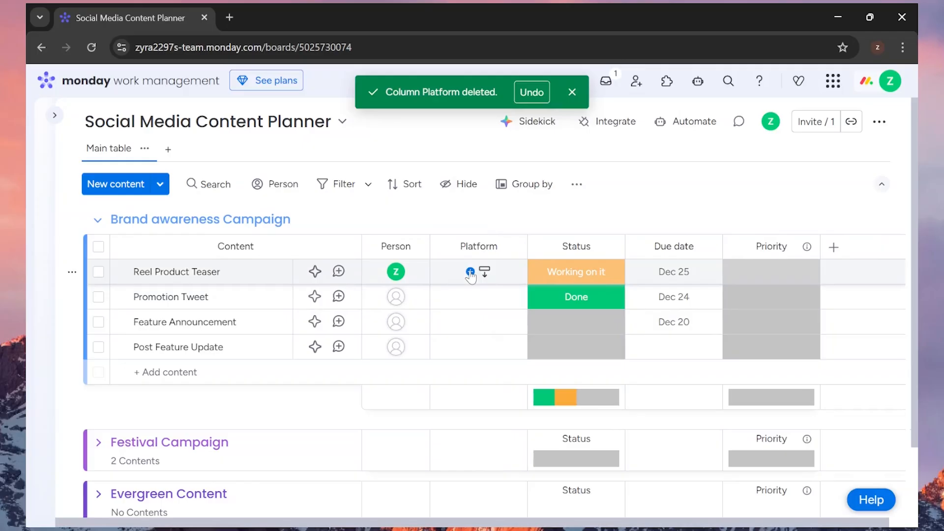
Step: Create the Platform labels Instagram, linkedIn, X twitter and Youtube, with Instagram assigned to Reel Product Teaser
{"action": "left_click", "coordinate": [470, 274]}
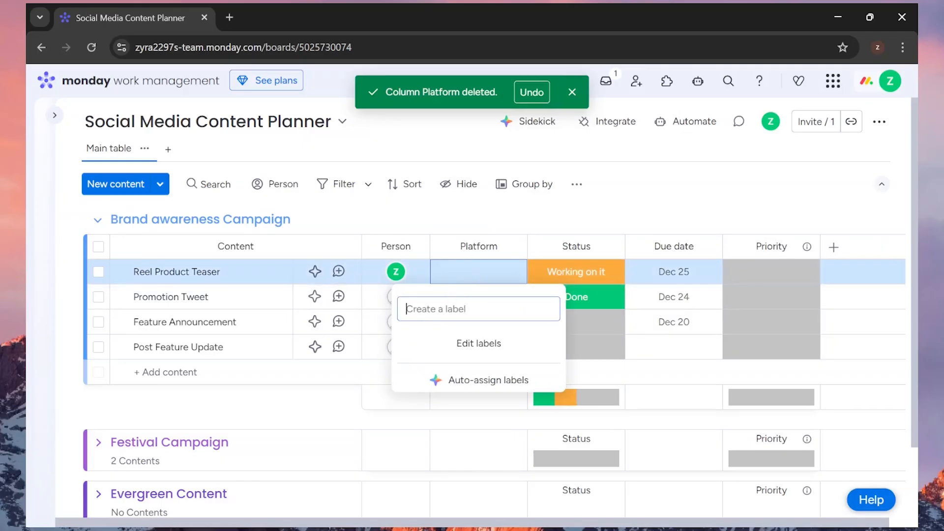
{"action": "type", "text": "Instagram"}
{"action": "key", "text": "Return"}
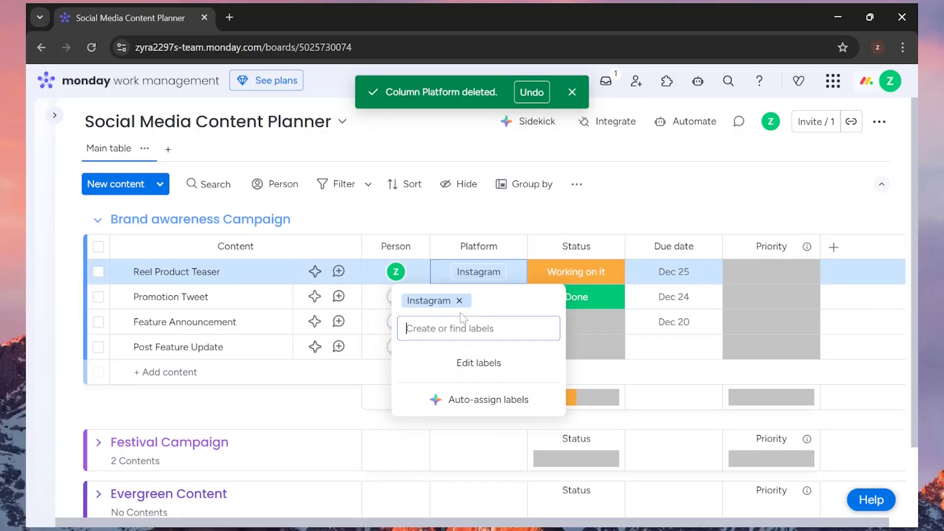
{"action": "left_click", "coordinate": [469, 362]}
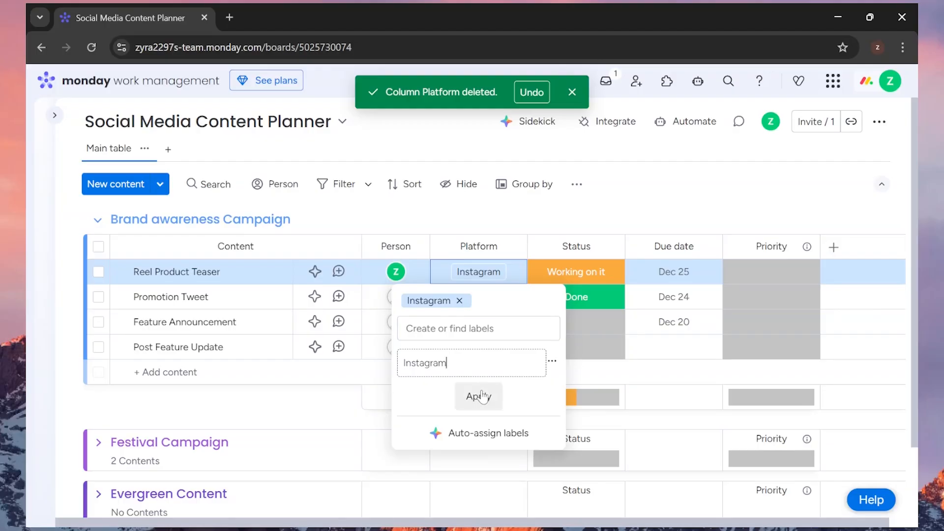
{"action": "left_click", "coordinate": [552, 361]}
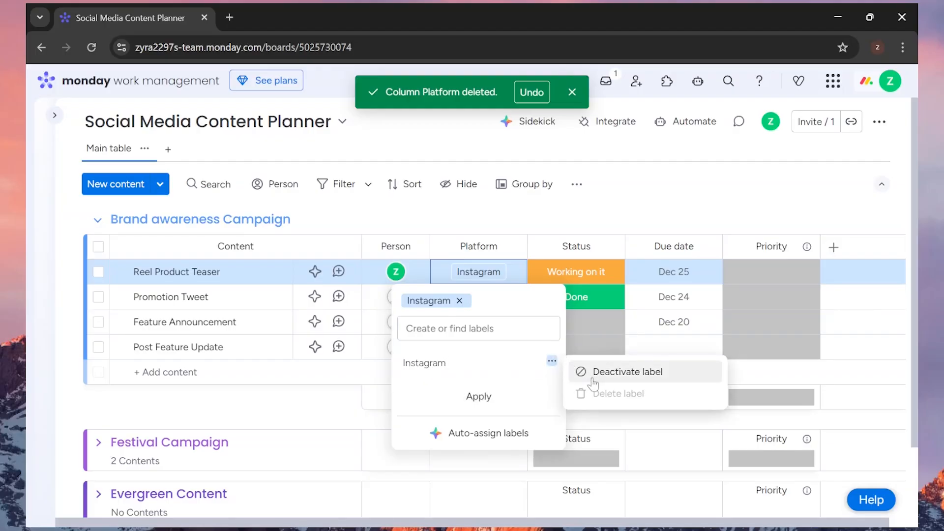
{"action": "left_click", "coordinate": [481, 397]}
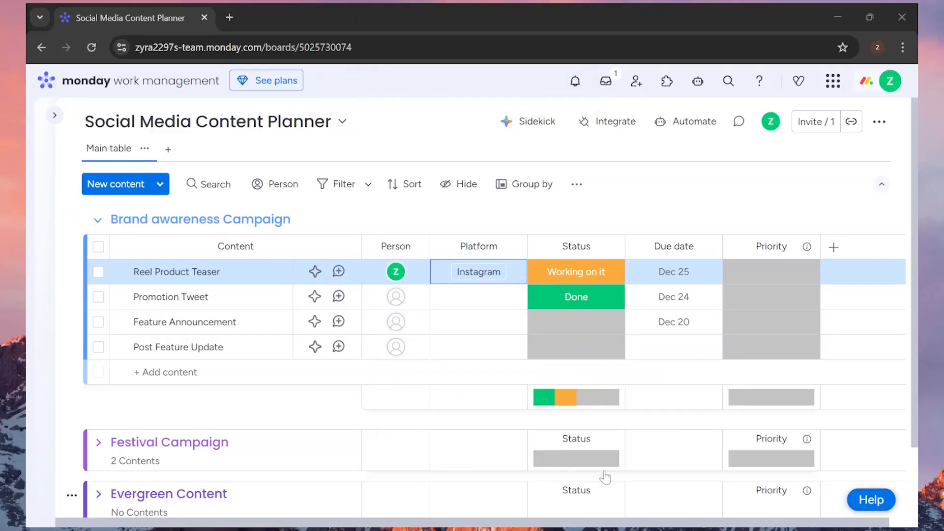
Step: Set the platform to Youtube for Promotion Tweet and to linkedIn for Feature Announcement and Post Feature Update
{"action": "left_click", "coordinate": [484, 297]}
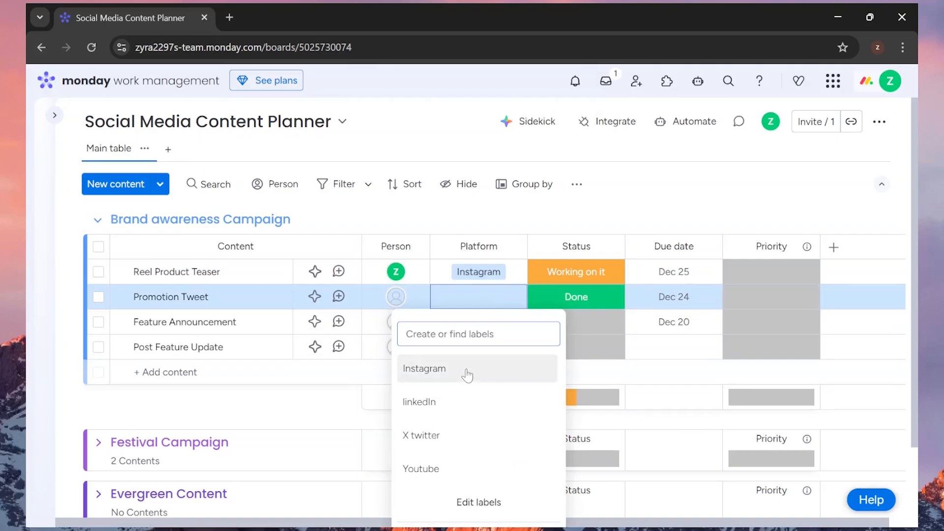
{"action": "left_click", "coordinate": [449, 469]}
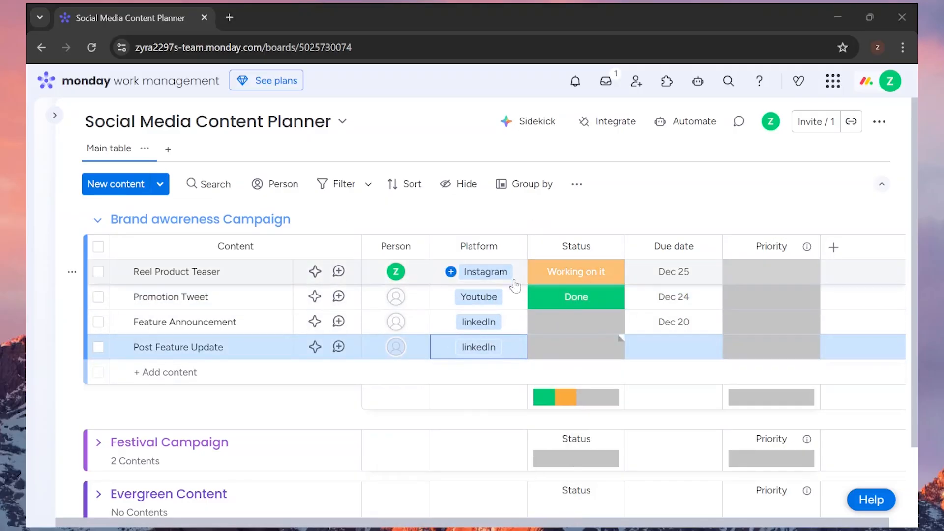
Step: Rename the "Working on it" status label as Draft
{"action": "left_click", "coordinate": [579, 273]}
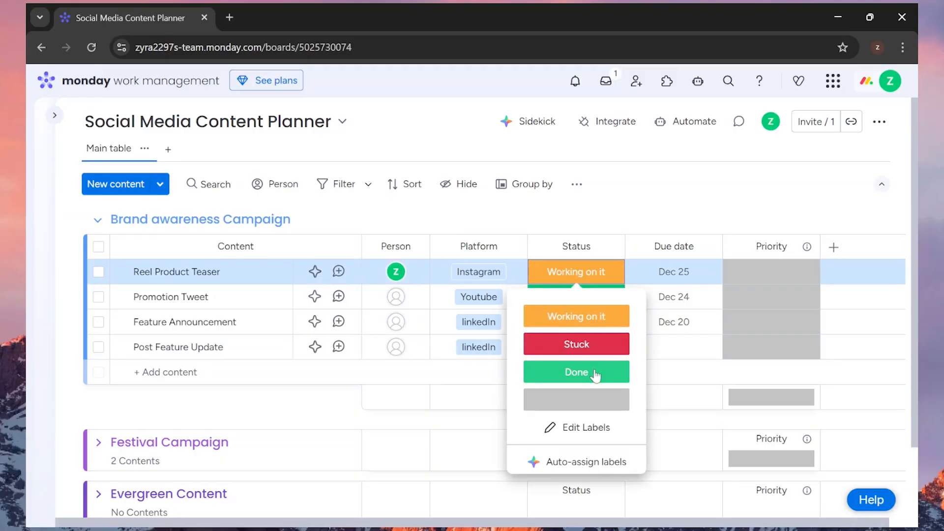
{"action": "left_click", "coordinate": [565, 433]}
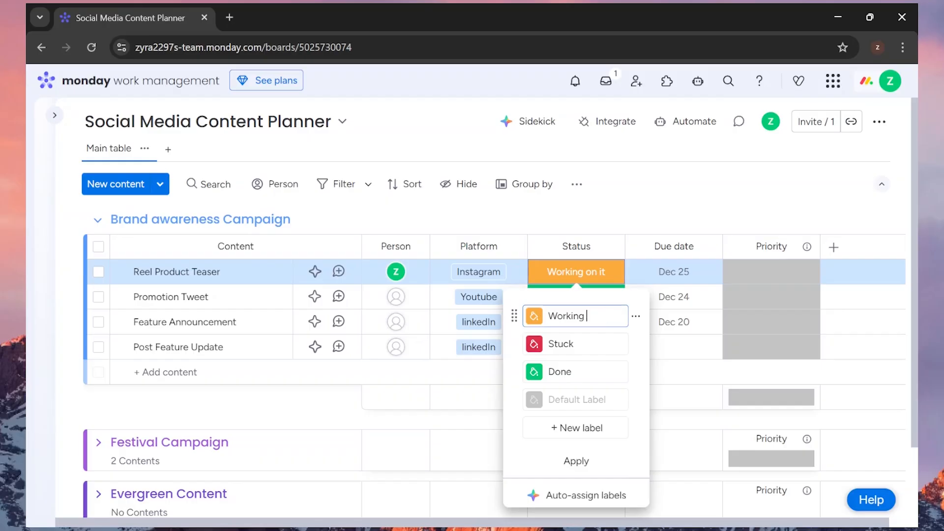
{"action": "key", "text": "BackSpace"}
{"action": "key", "text": "BackSpace"}
{"action": "key", "text": "BackSpace"}
{"action": "key", "text": "BackSpace"}
{"action": "key", "text": "BackSpace"}
{"action": "key", "text": "BackSpace"}
{"action": "key", "text": "BackSpace"}
{"action": "key", "text": "BackSpace"}
{"action": "type", "text": "Draft"}
Step: Rename the Stuck, Done and default status labels as Rejected, Approved and Unassigned, and add Designing, Scheduled, Review and Posted labels
{"action": "left_click", "coordinate": [580, 344]}
{"action": "key", "text": "BackSpace"}
{"action": "key", "text": "BackSpace"}
{"action": "key", "text": "BackSpace"}
{"action": "key", "text": "BackSpace"}
{"action": "key", "text": "BackSpace"}
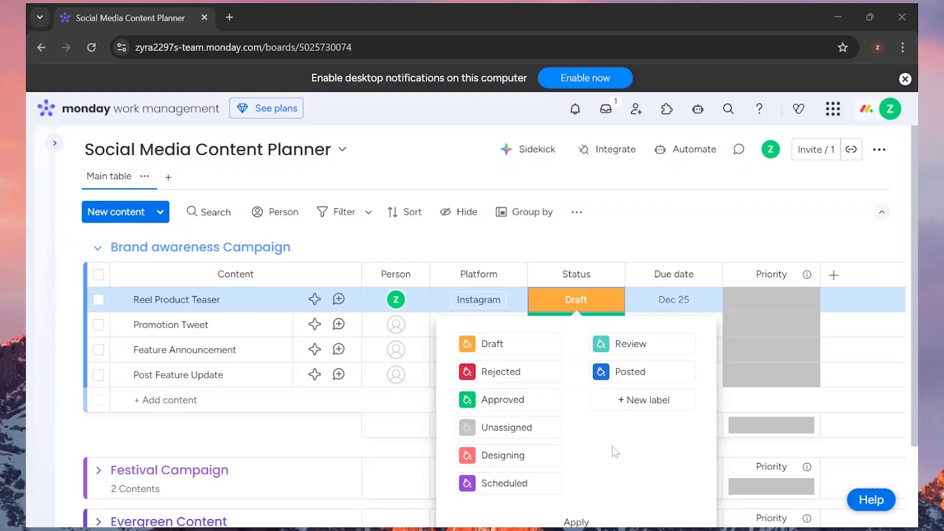
{"action": "left_click", "coordinate": [576, 522]}
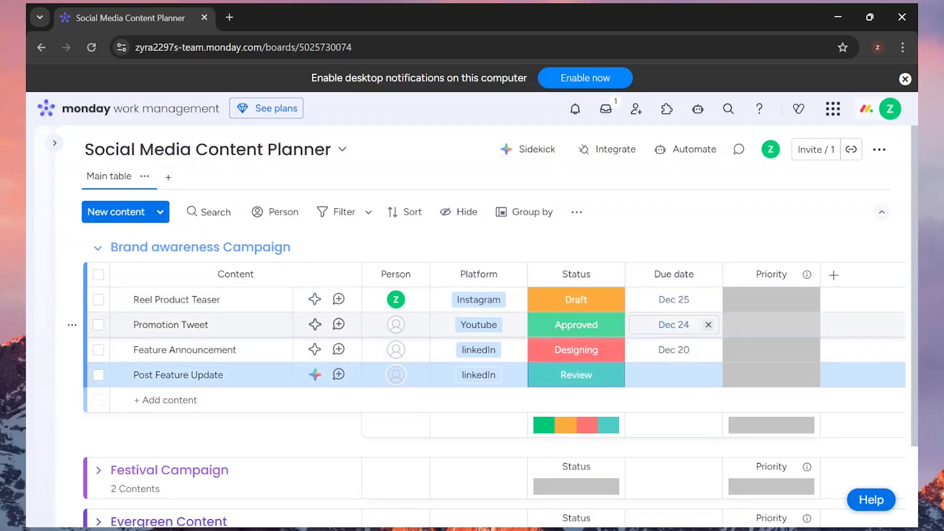
Step: Set Feature Announcement's status to Designing, and give Post Feature Update the status Review and the due date Dec 27
{"action": "left_click", "coordinate": [665, 375]}
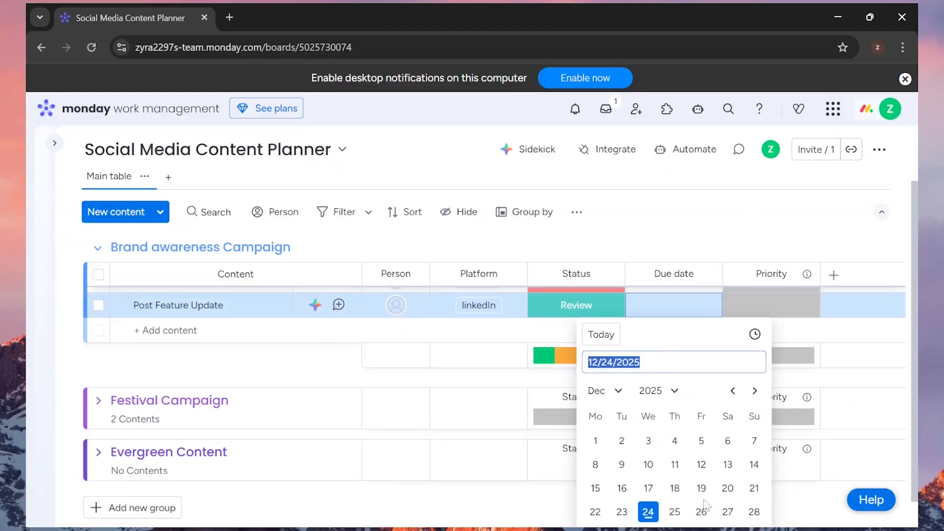
{"action": "left_click", "coordinate": [727, 512]}
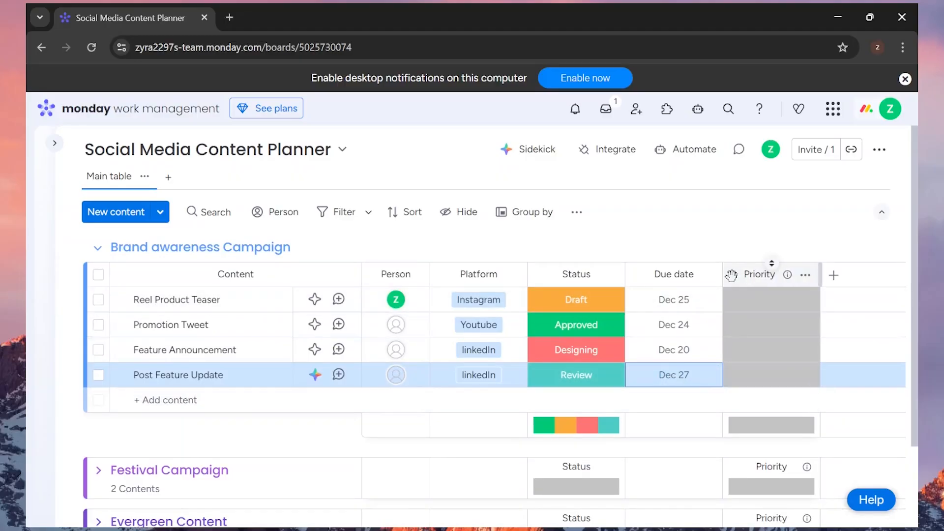
Step: Change the Critical priority label's colour to dark red and apply the label edits
{"action": "left_click", "coordinate": [770, 305]}
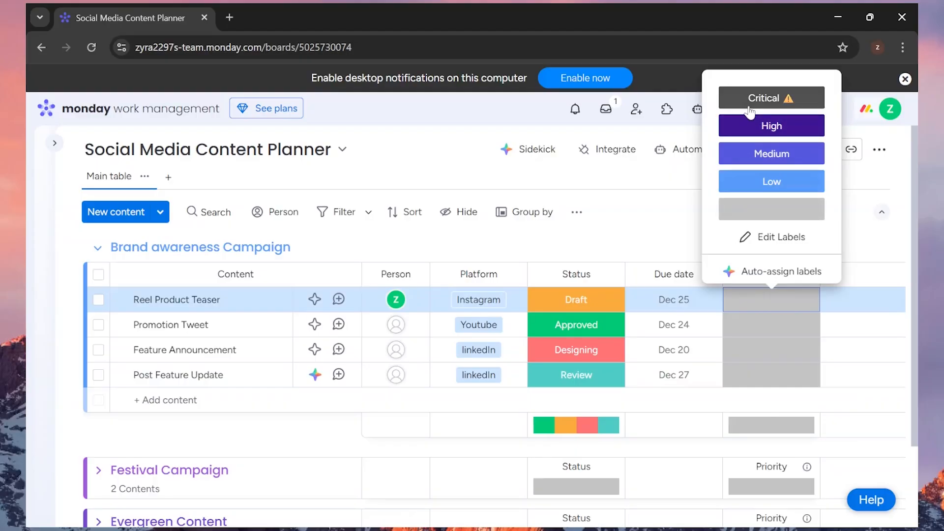
{"action": "left_click", "coordinate": [751, 241]}
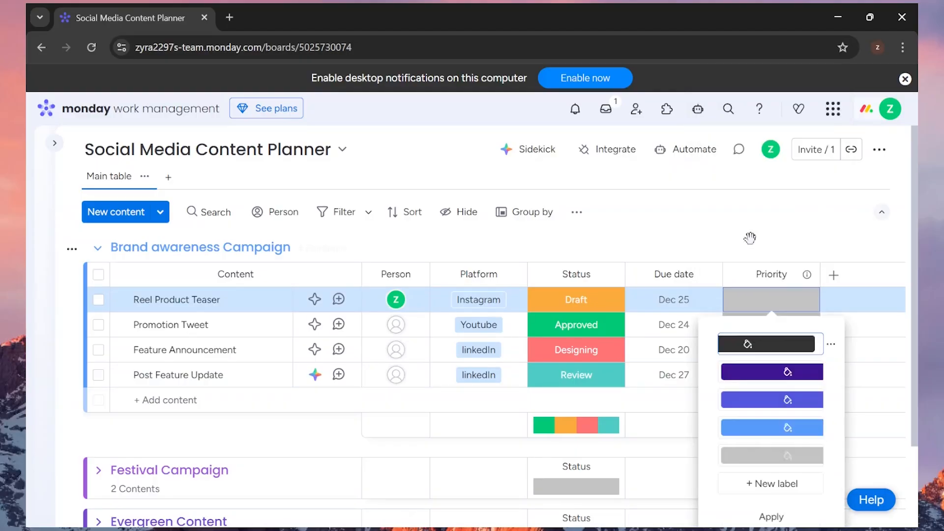
{"action": "left_click", "coordinate": [732, 346]}
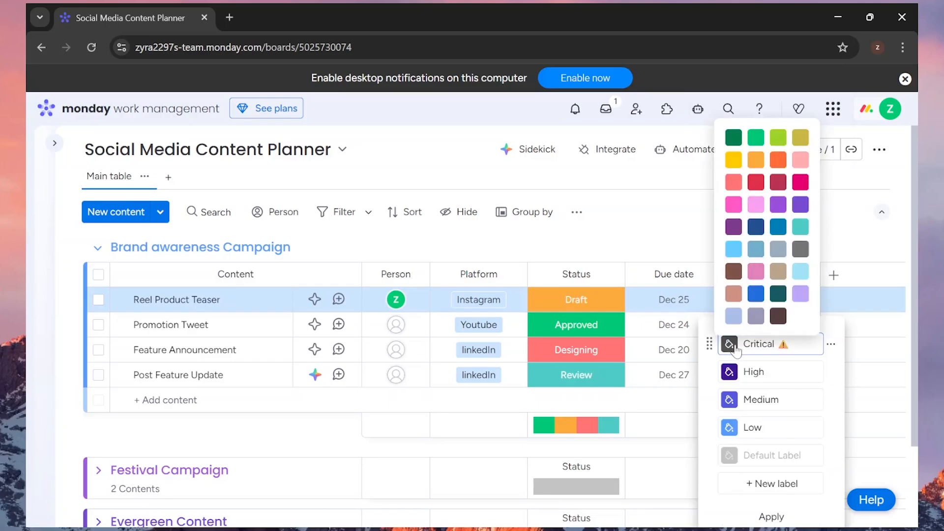
{"action": "left_click", "coordinate": [779, 185]}
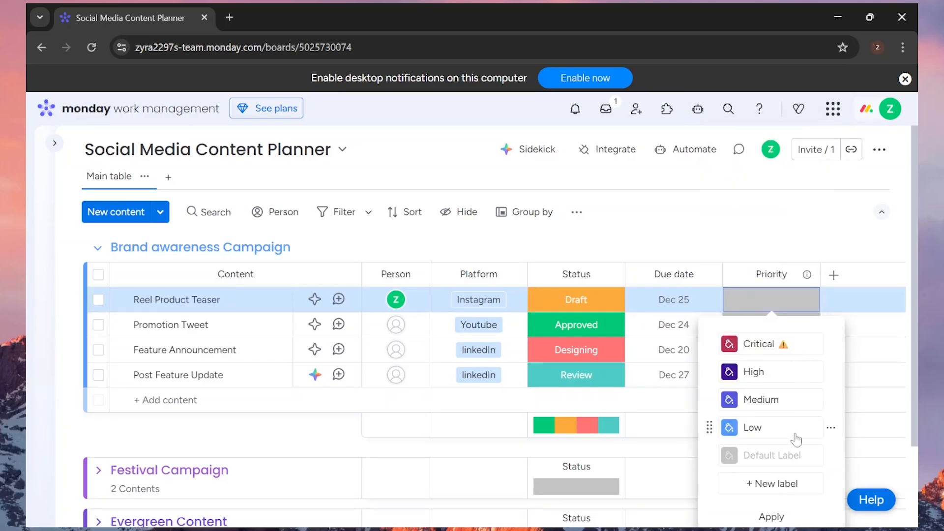
{"action": "left_click", "coordinate": [770, 515]}
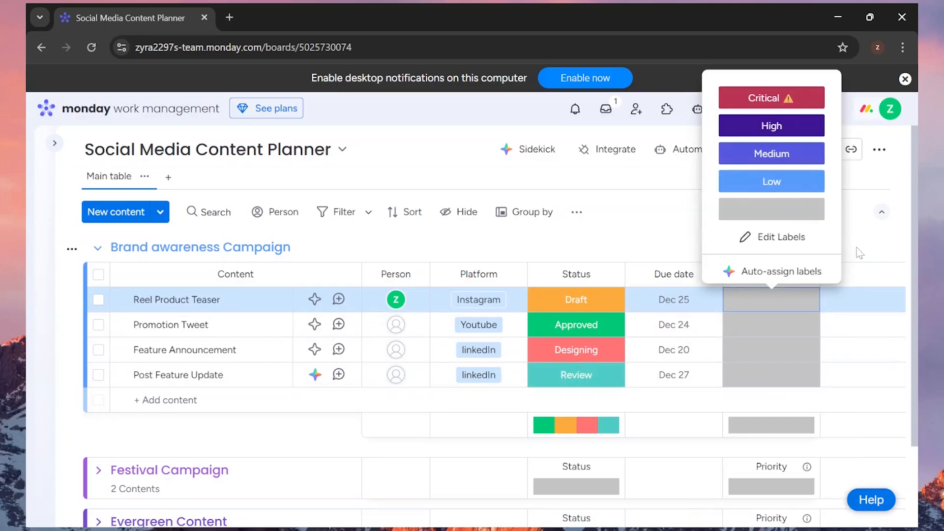
Step: Set the priority to Critical for Reel Product Teaser, Medium for Promotion Tweet and Feature Announcement, and Low for Post Feature Update
{"action": "left_click", "coordinate": [784, 101]}
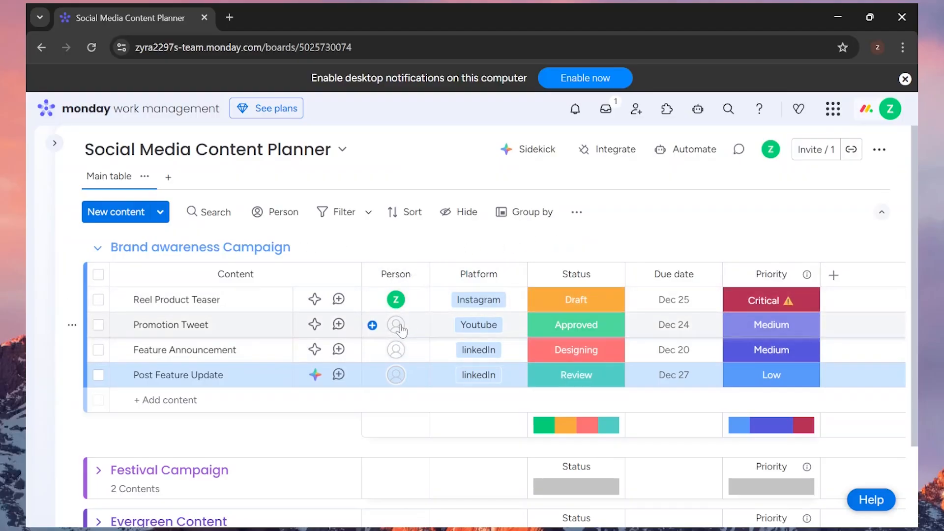
{"action": "mouse_move", "coordinate": [395, 307]}
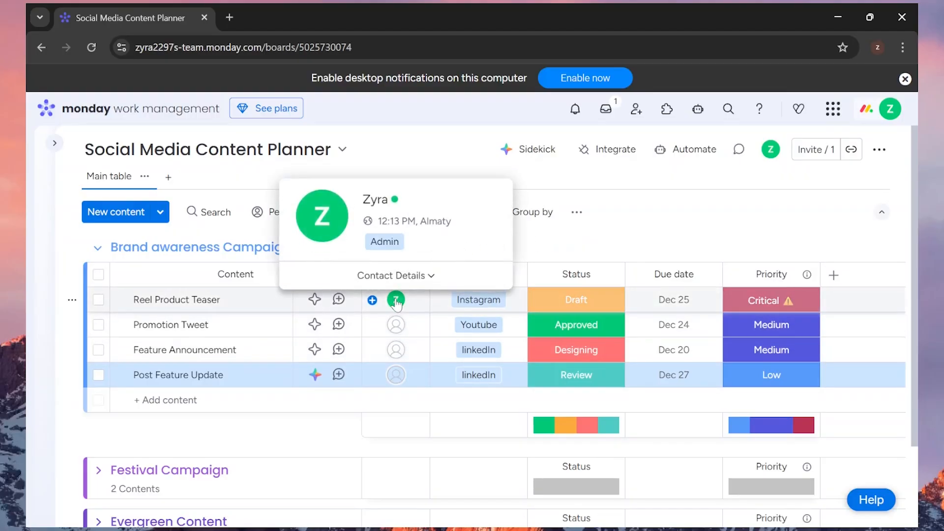
Step: Assign the board admin to Promotion Tweet, and the member invited by email to Feature Announcement and Post Feature Update
{"action": "left_click", "coordinate": [396, 326]}
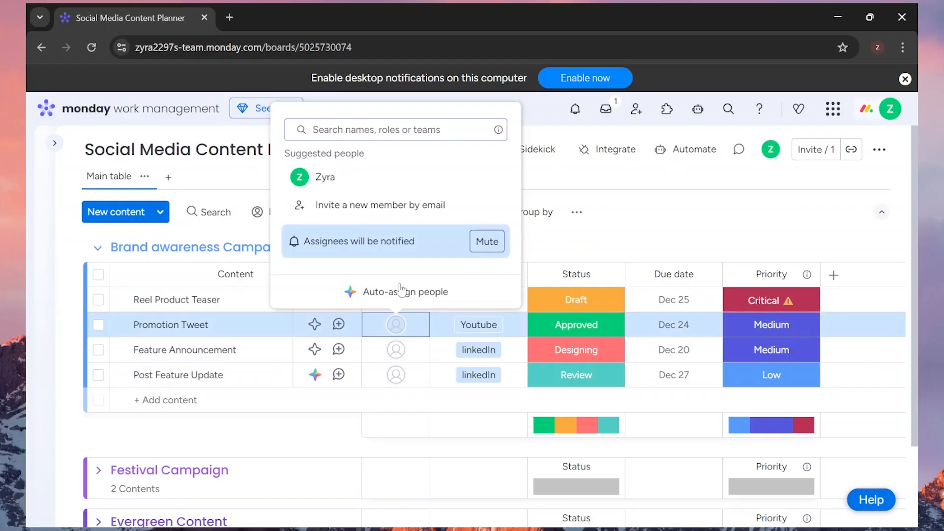
{"action": "left_click", "coordinate": [352, 184]}
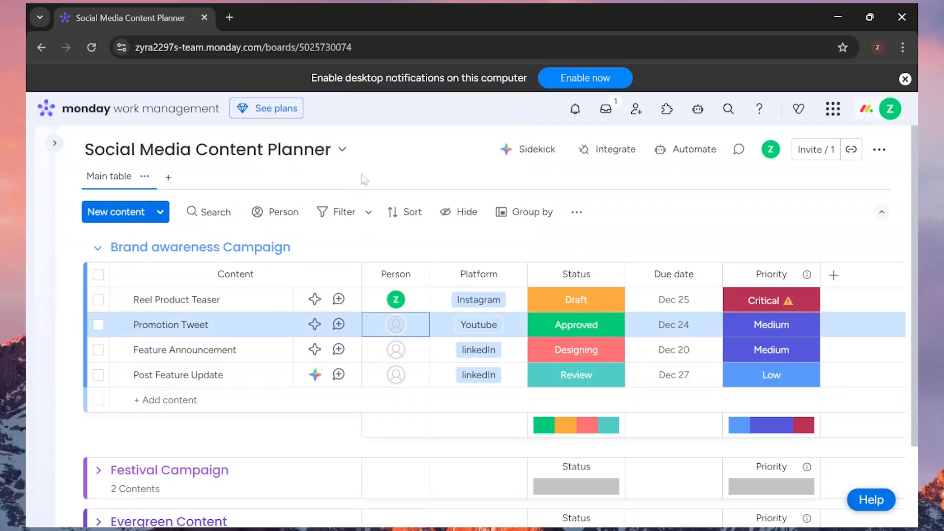
{"action": "left_click", "coordinate": [396, 350]}
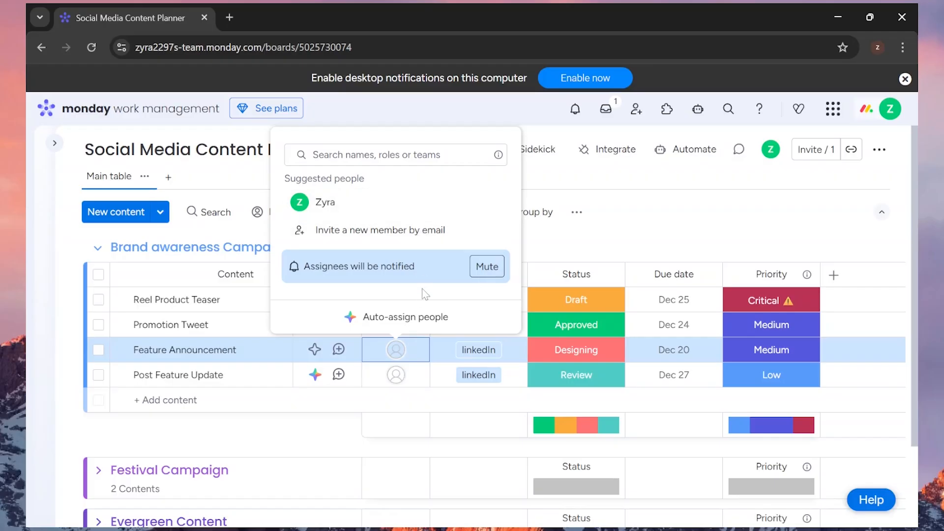
{"action": "left_click", "coordinate": [435, 233]}
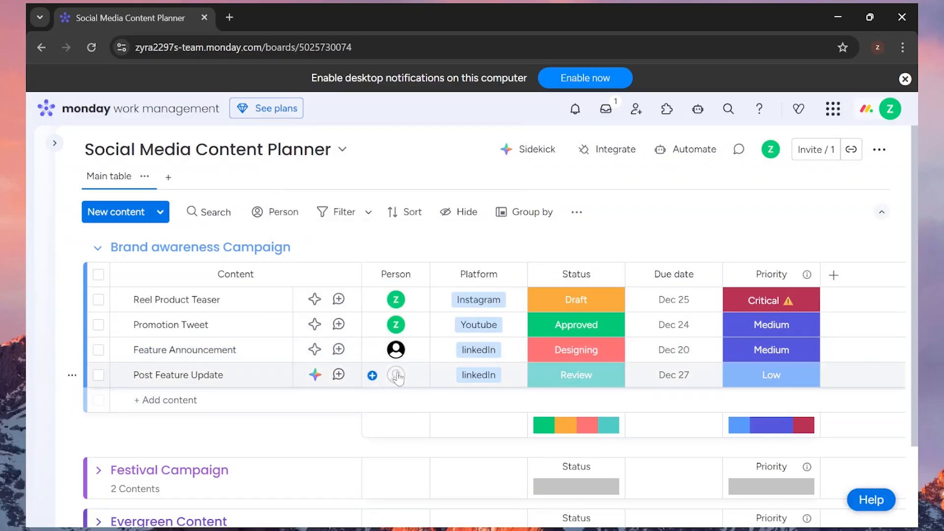
{"action": "left_click", "coordinate": [398, 377]}
{"action": "left_click", "coordinate": [375, 226]}
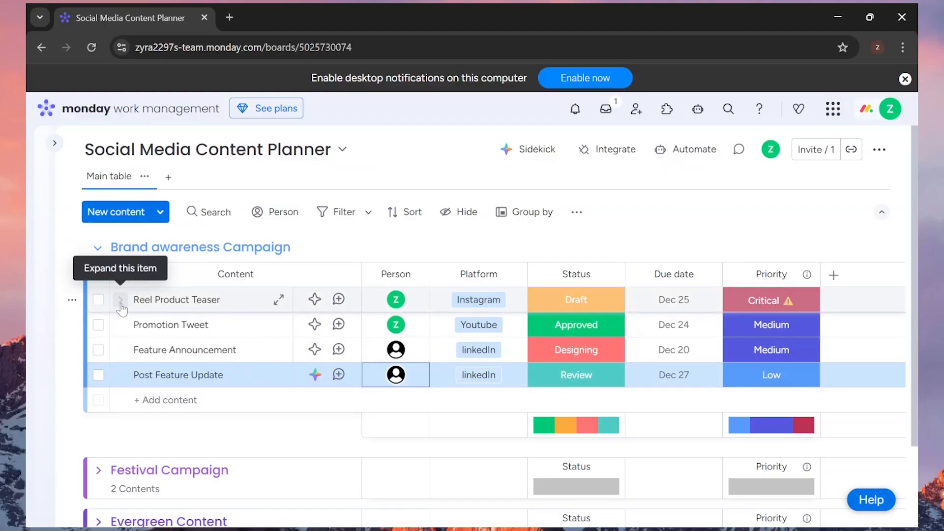
Step: Expand Reel Product Teaser's subitems and copy the parent Status and Priority columns into them
{"action": "left_click", "coordinate": [120, 300]}
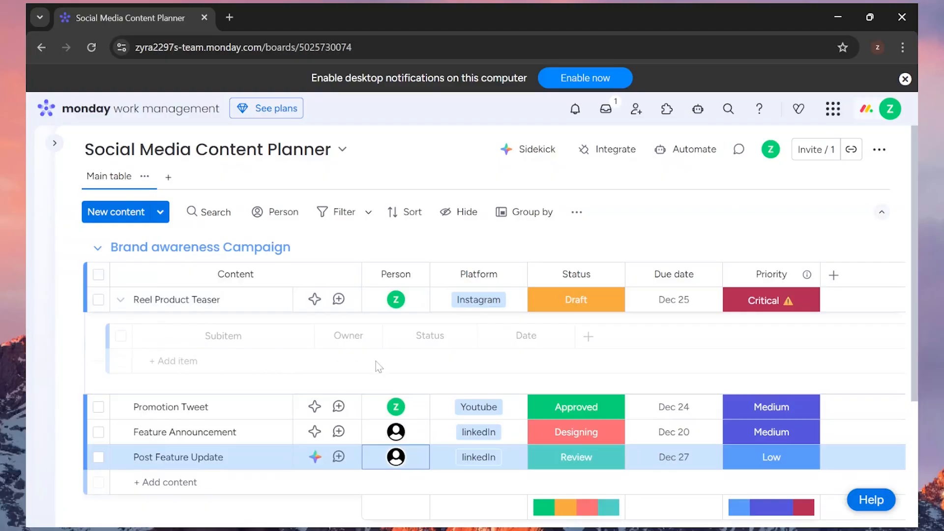
{"action": "type", "text": "2"}
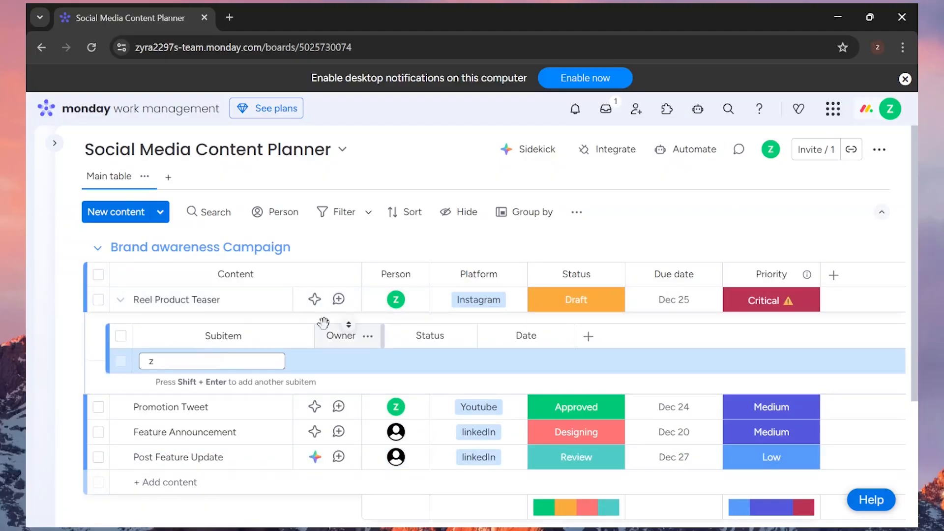
{"action": "key", "text": "BackSpace"}
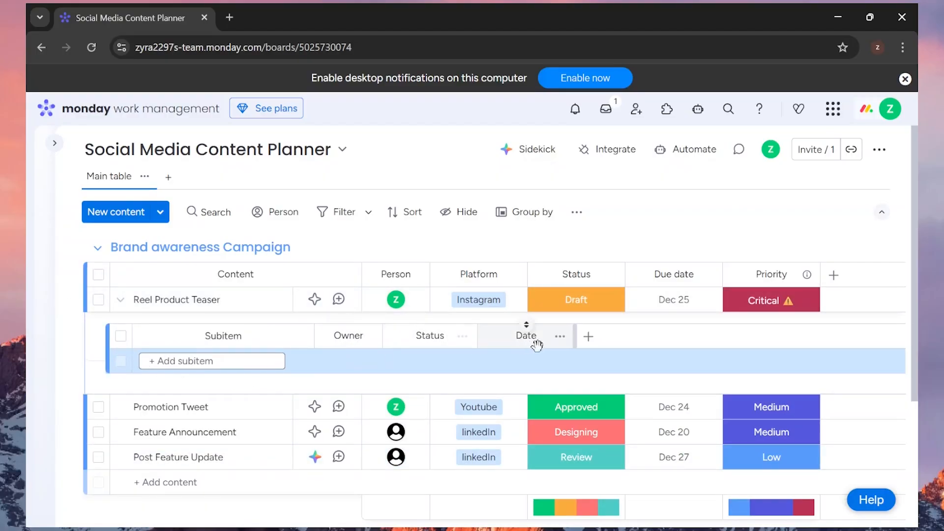
{"action": "left_click", "coordinate": [589, 337]}
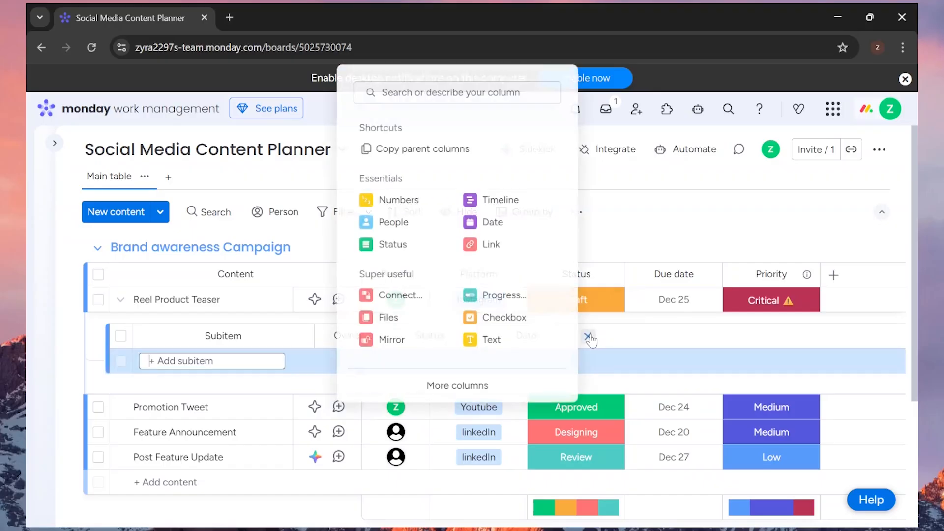
{"action": "left_click", "coordinate": [422, 158]}
{"action": "left_click", "coordinate": [359, 213]}
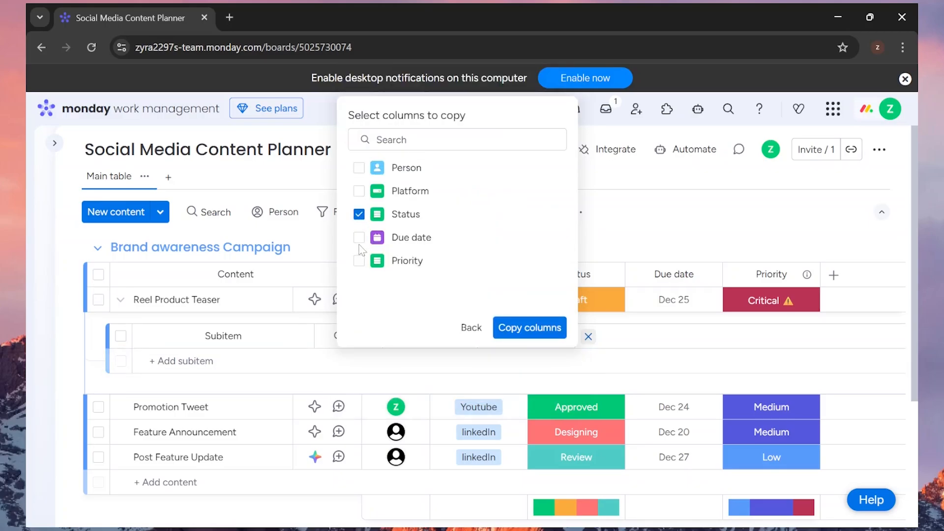
{"action": "left_click", "coordinate": [359, 261]}
{"action": "left_click", "coordinate": [531, 326]}
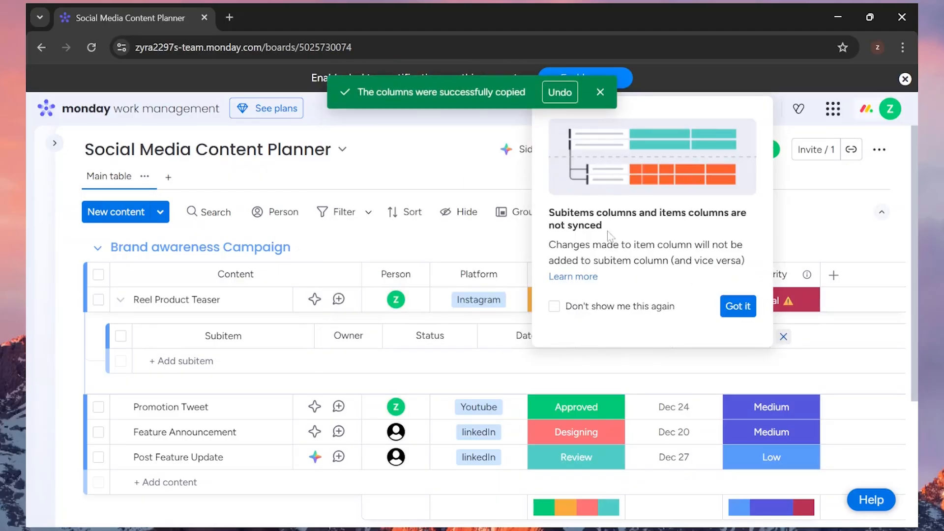
{"action": "left_click", "coordinate": [736, 306]}
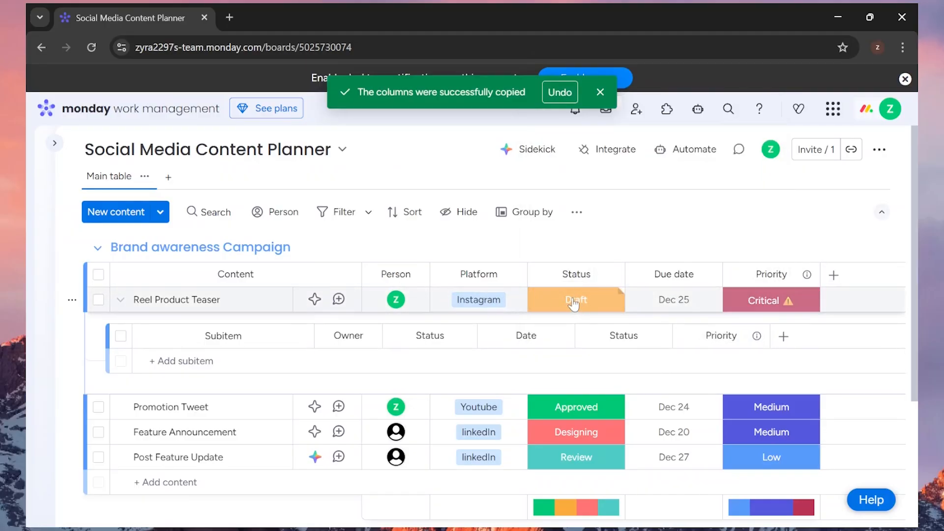
Step: Delete the subitems' original Status column and place the copied Status column ahead of the date column, renamed Due Date
{"action": "left_click", "coordinate": [463, 341]}
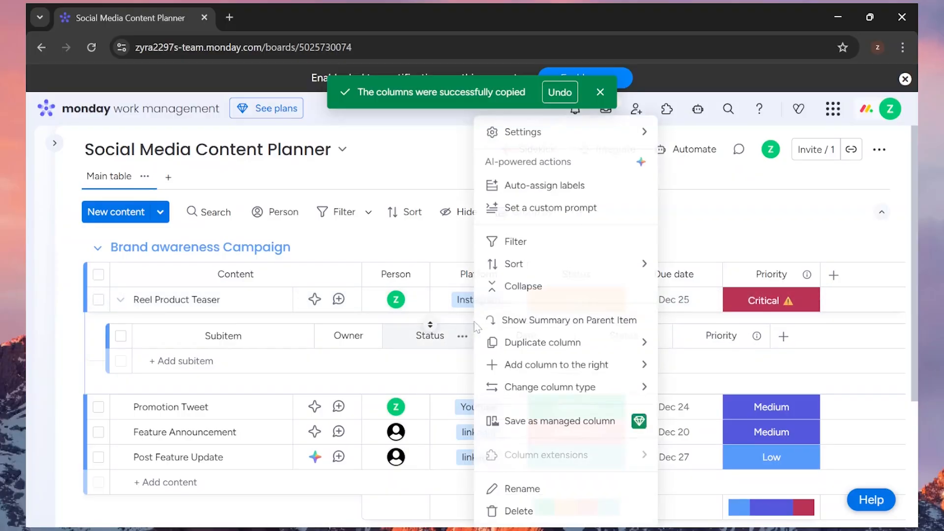
{"action": "left_click", "coordinate": [514, 509]}
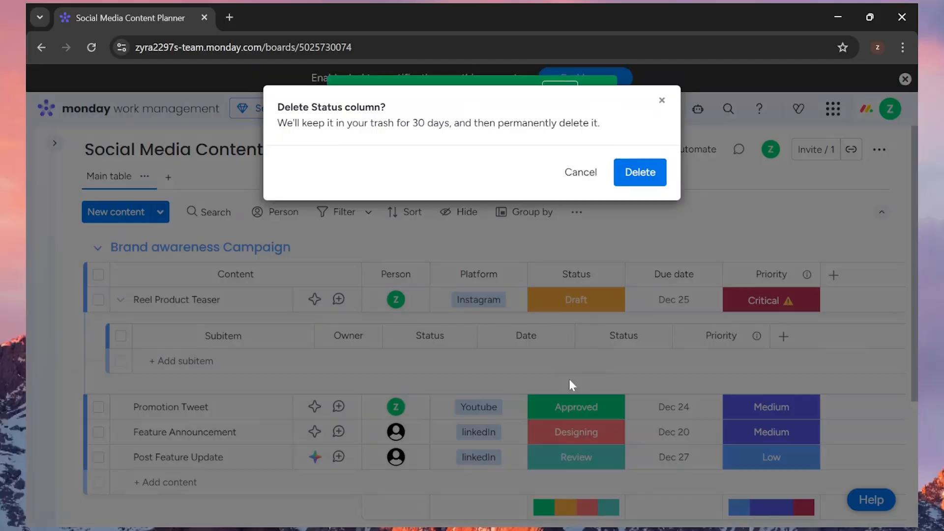
{"action": "left_click", "coordinate": [640, 172]}
{"action": "left_click_drag", "start_coordinate": [556, 339], "coordinate": [431, 324]}
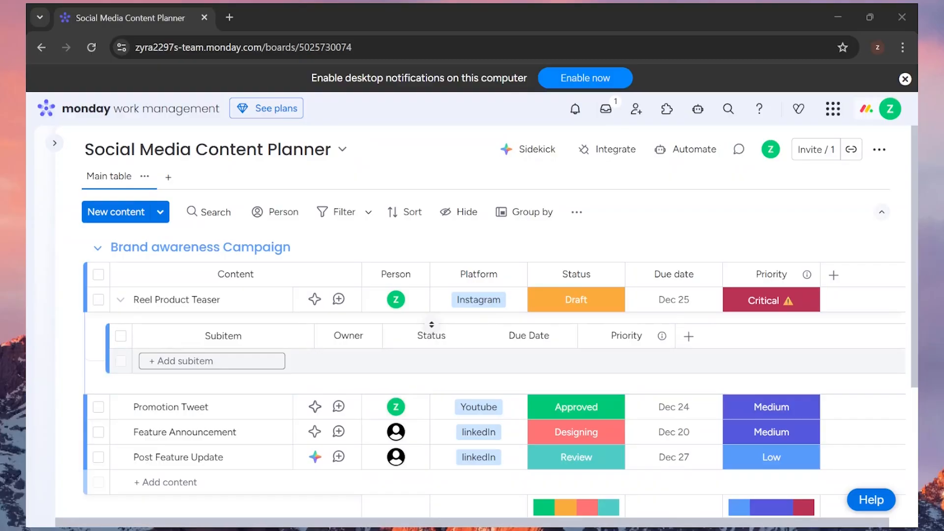
Step: Add a Script writing subitem under Reel Product Teaser and make the invited member its owner
{"action": "left_click", "coordinate": [150, 361]}
{"action": "type", "text": "Script writing"}
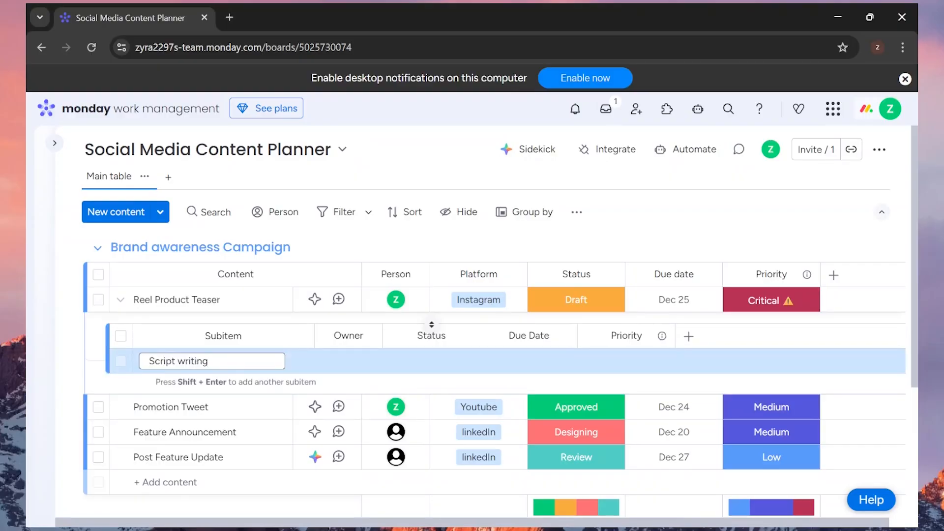
{"action": "key", "text": "Return"}
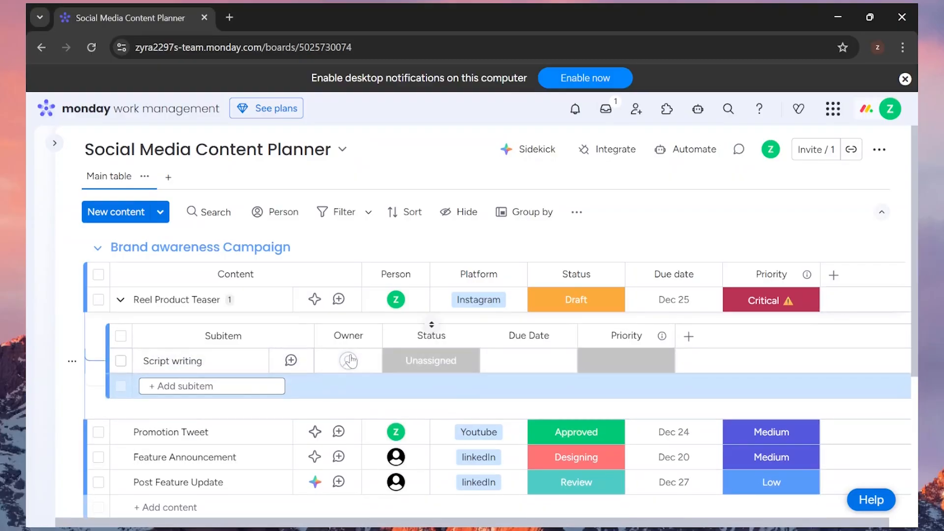
{"action": "left_click", "coordinate": [348, 362]}
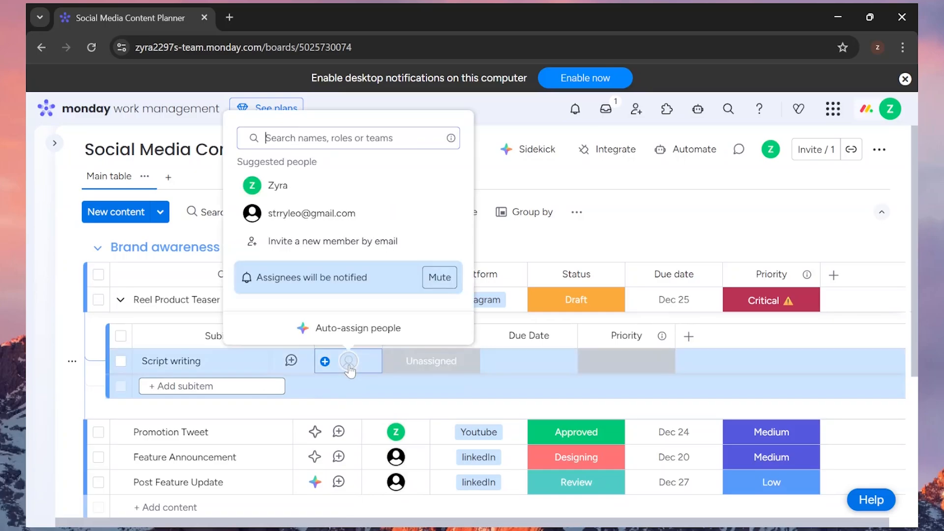
{"action": "left_click", "coordinate": [295, 212]}
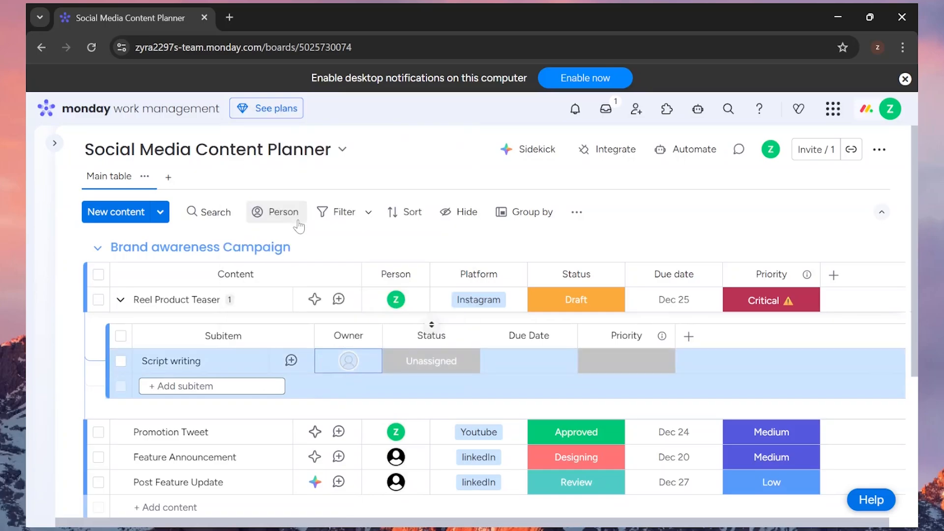
Step: Set the Script writing subitem's due date to Dec 26 and its priority to Medium
{"action": "left_click", "coordinate": [431, 362]}
{"action": "left_click", "coordinate": [526, 366]}
{"action": "left_click", "coordinate": [527, 366]}
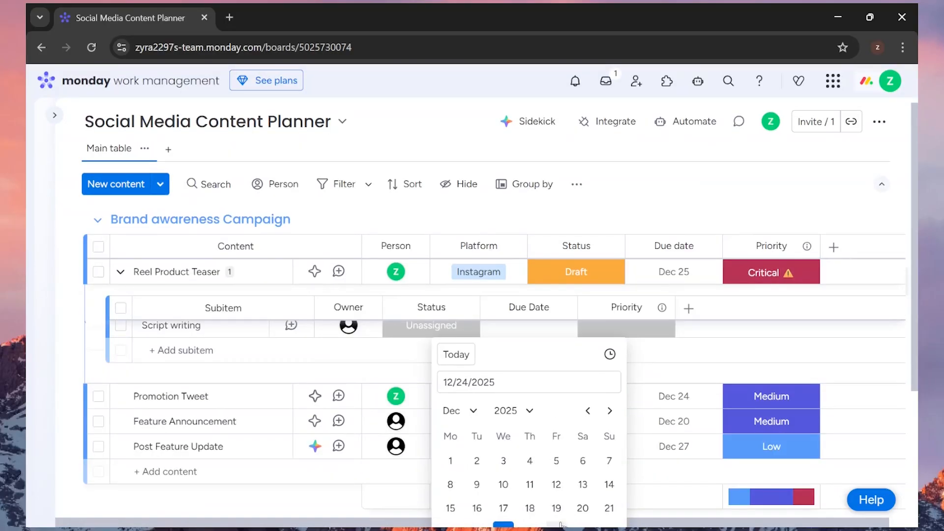
{"action": "left_click", "coordinate": [561, 525]}
{"action": "left_click", "coordinate": [618, 336]}
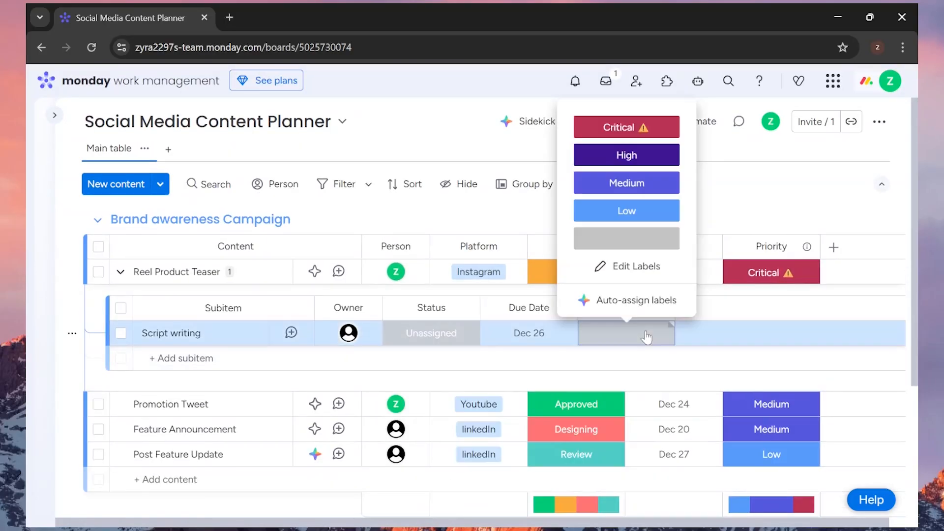
{"action": "left_click", "coordinate": [650, 185]}
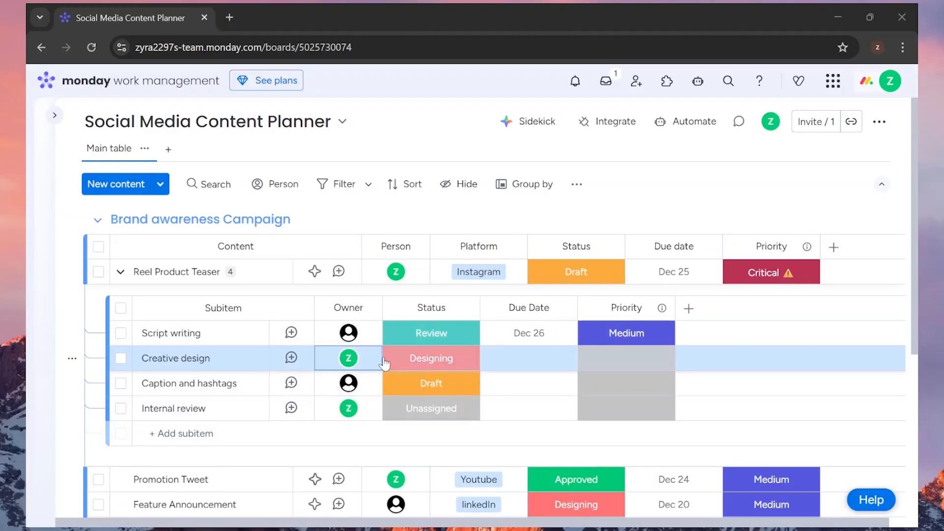
Step: Add the invited member as second owner of the Creative design subitem and collapse Reel Product Teaser's subitems
{"action": "left_click", "coordinate": [366, 365]}
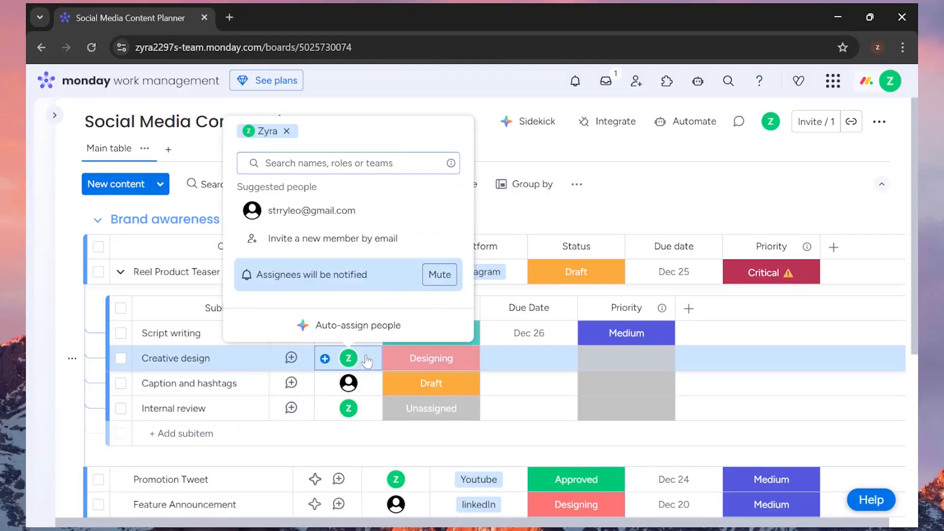
{"action": "left_click", "coordinate": [315, 208]}
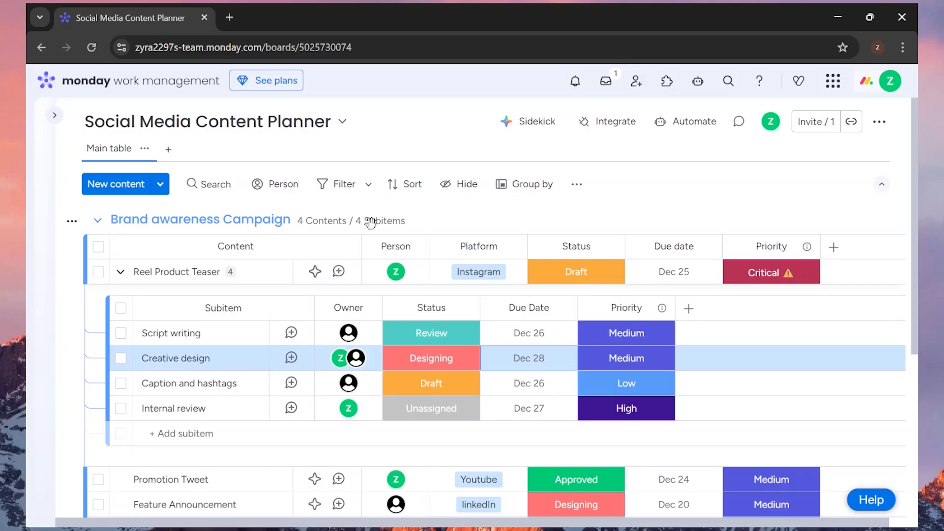
{"action": "left_click", "coordinate": [120, 271]}
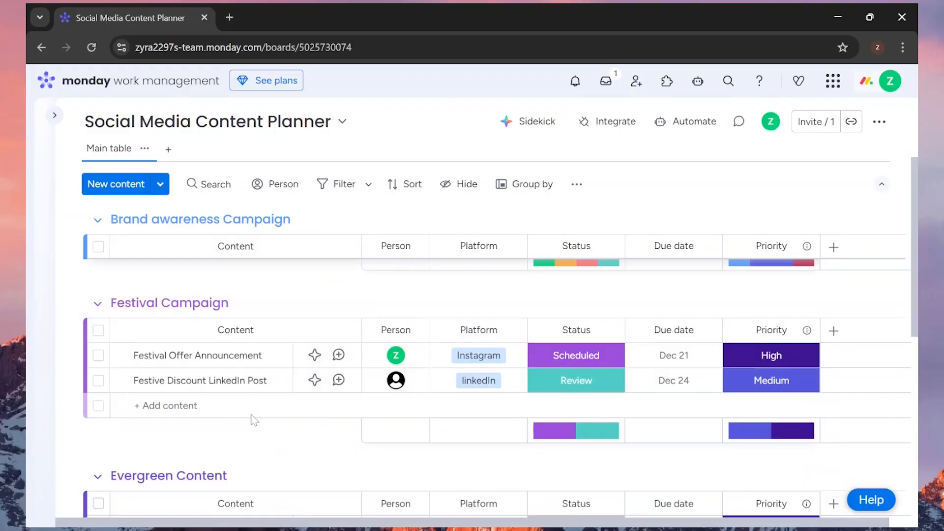
{"action": "scroll", "coordinate": [252, 421], "scroll_direction": "down", "scroll_amount": 3}
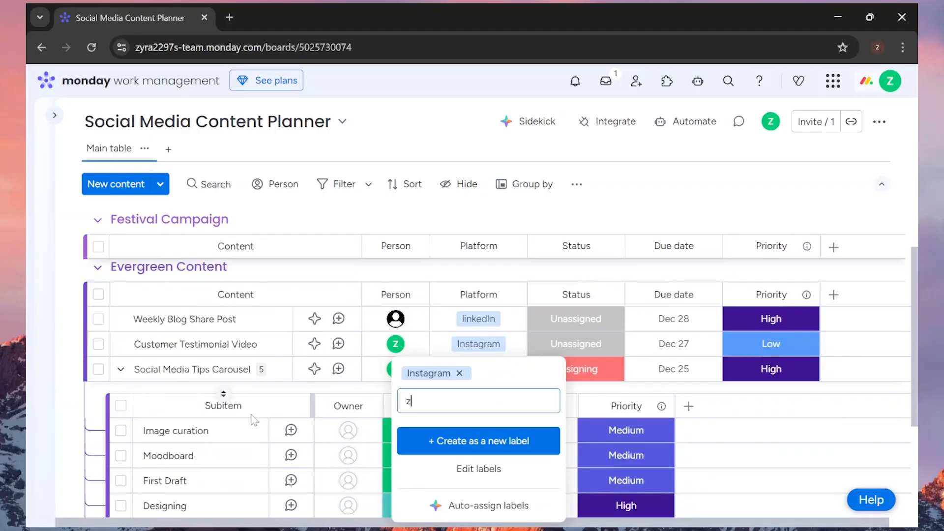
{"action": "scroll", "coordinate": [252, 421], "scroll_direction": "down", "scroll_amount": 2}
{"action": "type", "text": "z"}
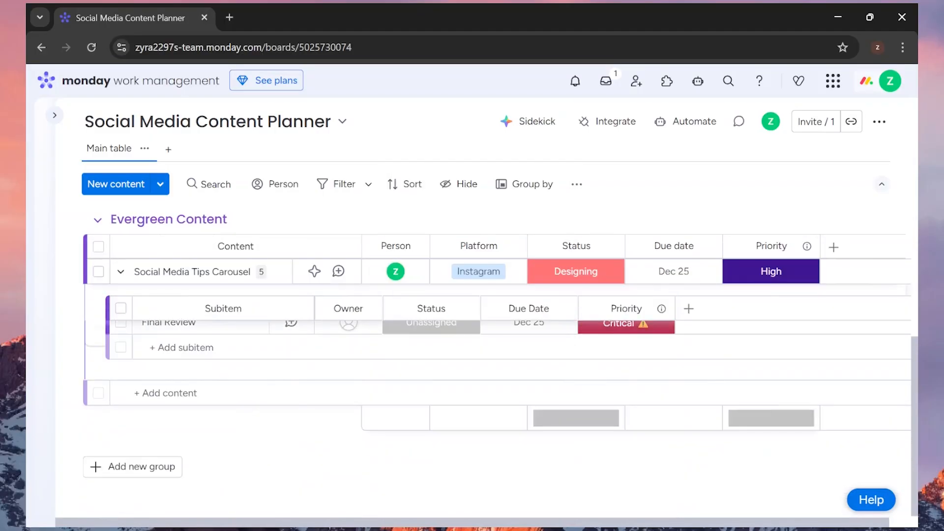
{"action": "scroll", "coordinate": [291, 386], "scroll_direction": "up", "scroll_amount": 10}
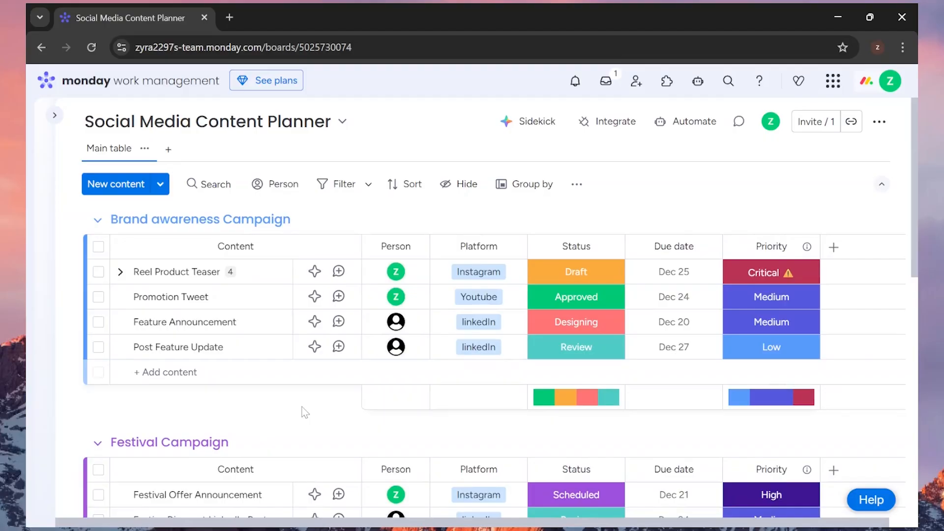
Step: Filter the board to the Evergreen Content group and the Instagram platform
{"action": "left_click", "coordinate": [344, 185]}
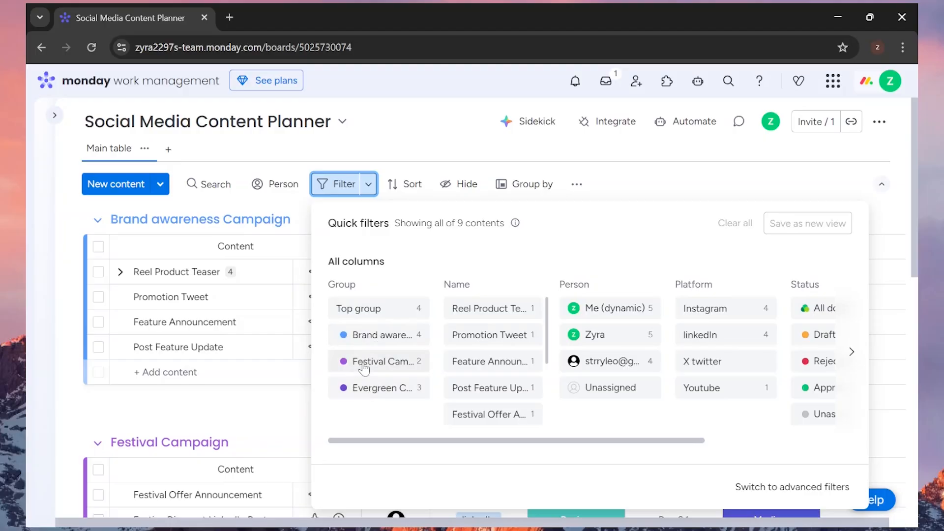
{"action": "left_click", "coordinate": [364, 387]}
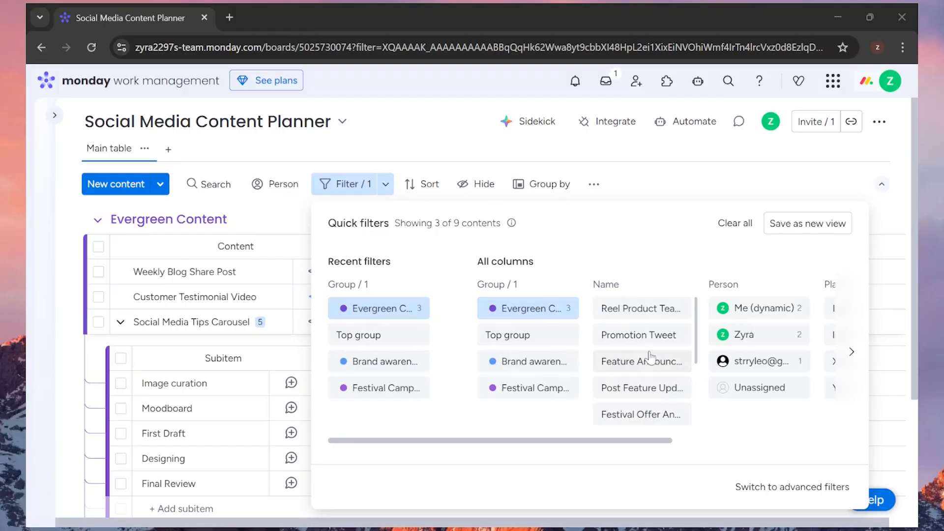
{"action": "scroll", "coordinate": [651, 355], "scroll_direction": "down", "scroll_amount": 5}
{"action": "left_click_drag", "start_coordinate": [666, 440], "coordinate": [765, 444]}
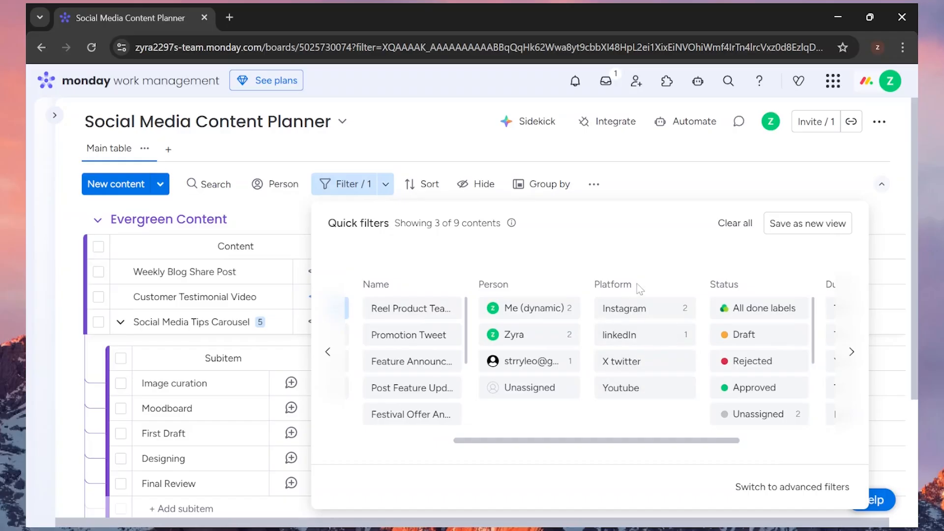
{"action": "left_click", "coordinate": [622, 309]}
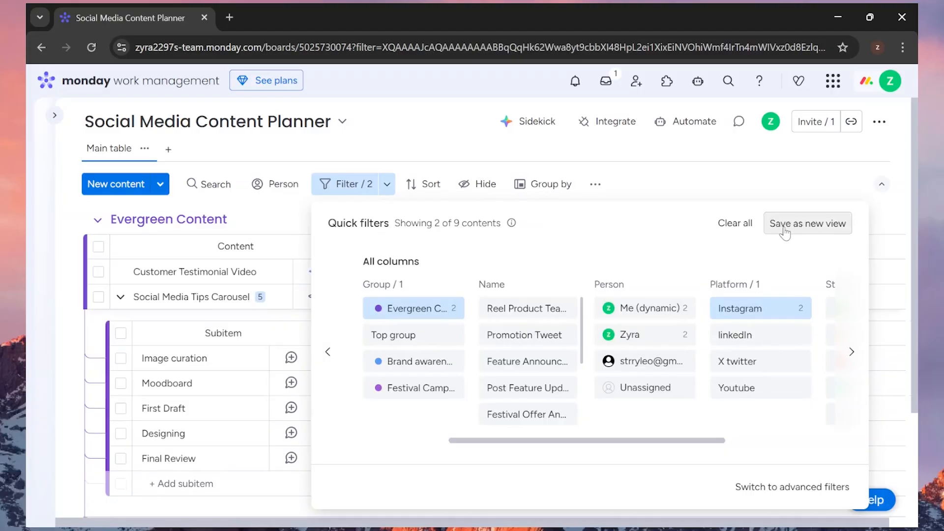
Step: Save the filtered board as a new table view and return to the Main table view
{"action": "left_click", "coordinate": [785, 231]}
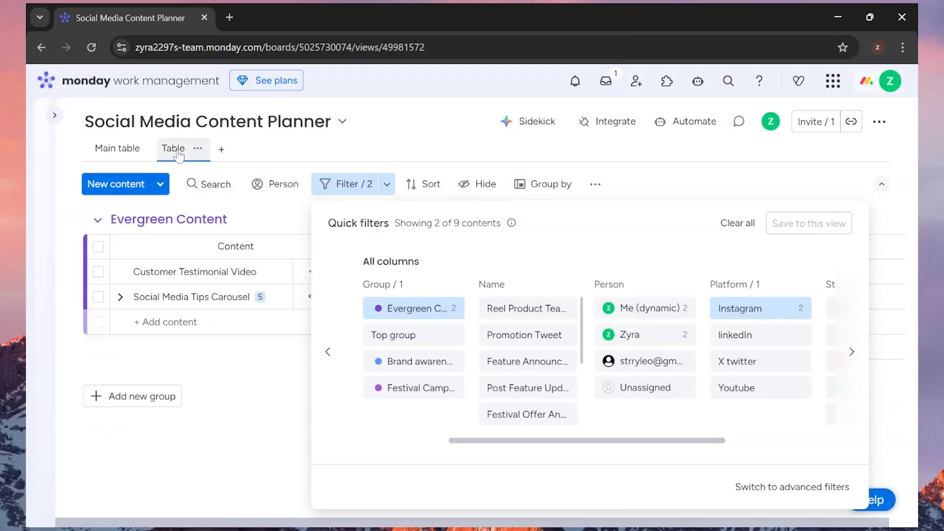
{"action": "left_click", "coordinate": [865, 199]}
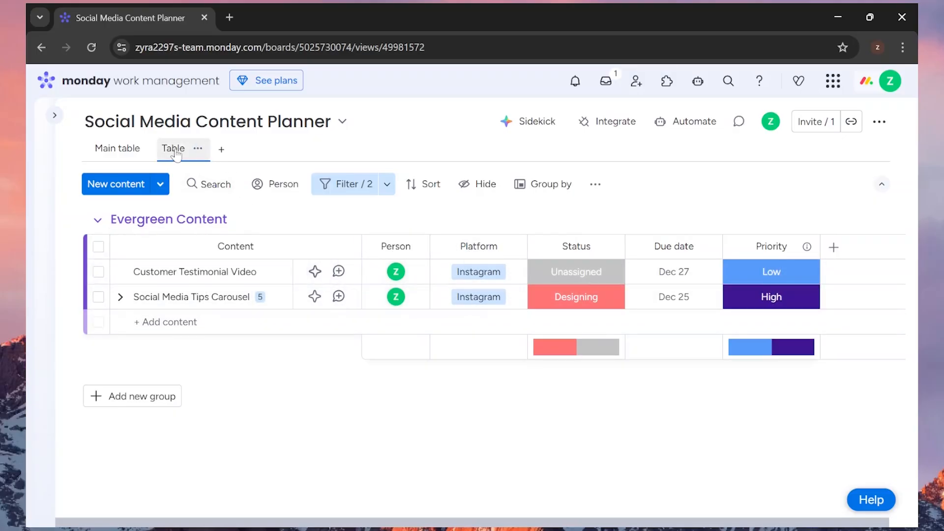
{"action": "left_click", "coordinate": [109, 150]}
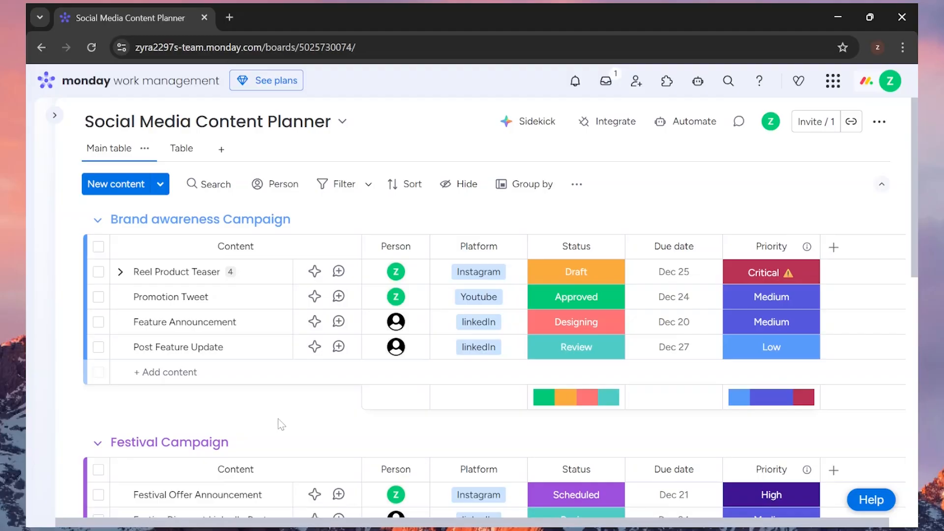
Step: Rename the saved table view as Instagram
{"action": "left_click", "coordinate": [180, 149]}
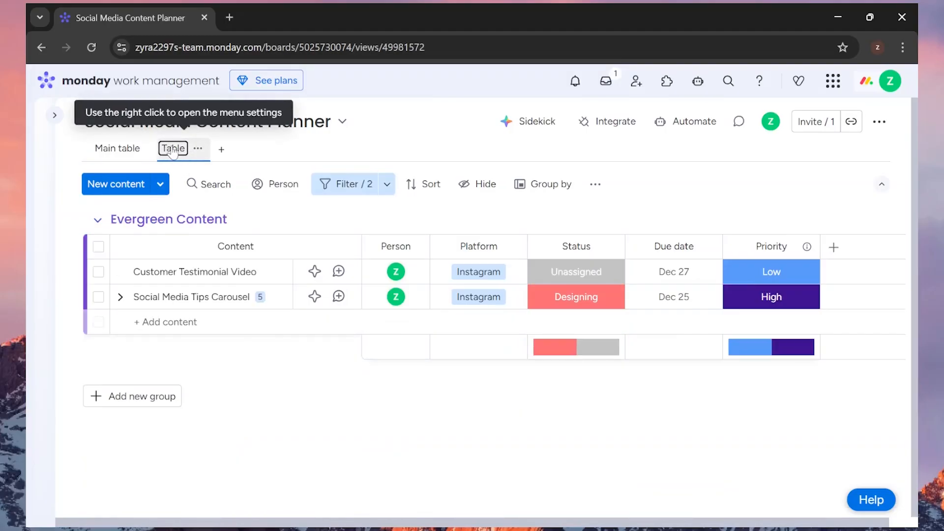
{"action": "left_click", "coordinate": [197, 148]}
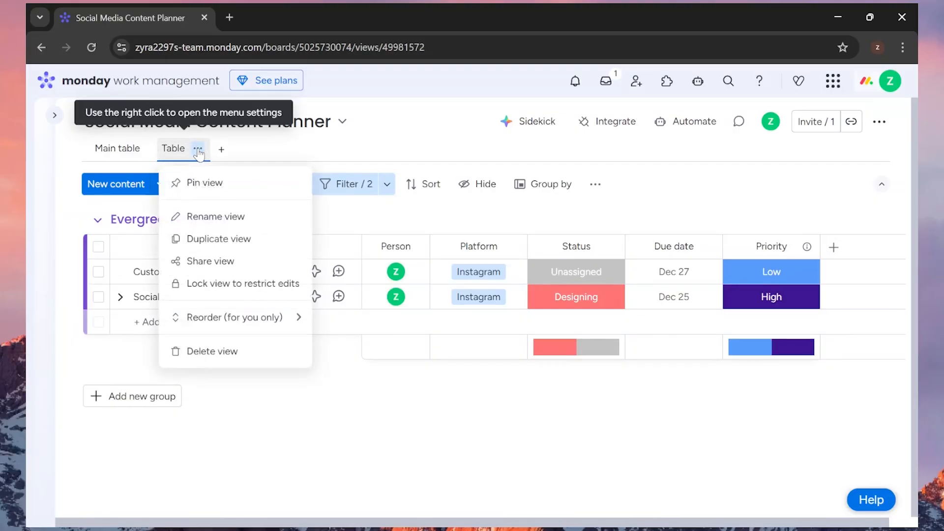
{"action": "left_click", "coordinate": [191, 217]}
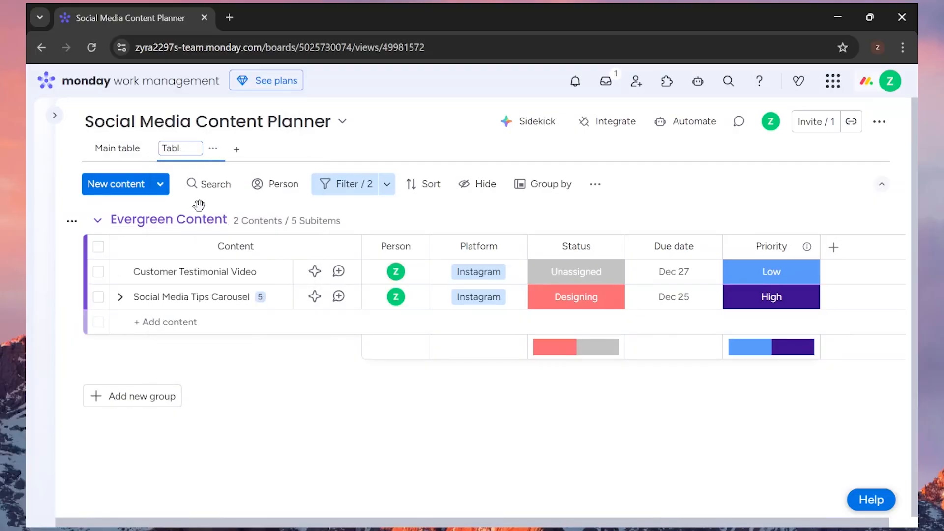
{"action": "key", "text": "BackSpace"}
{"action": "key", "text": "BackSpace"}
{"action": "key", "text": "BackSpace"}
{"action": "key", "text": "BackSpace"}
{"action": "type", "text": "Instagram"}
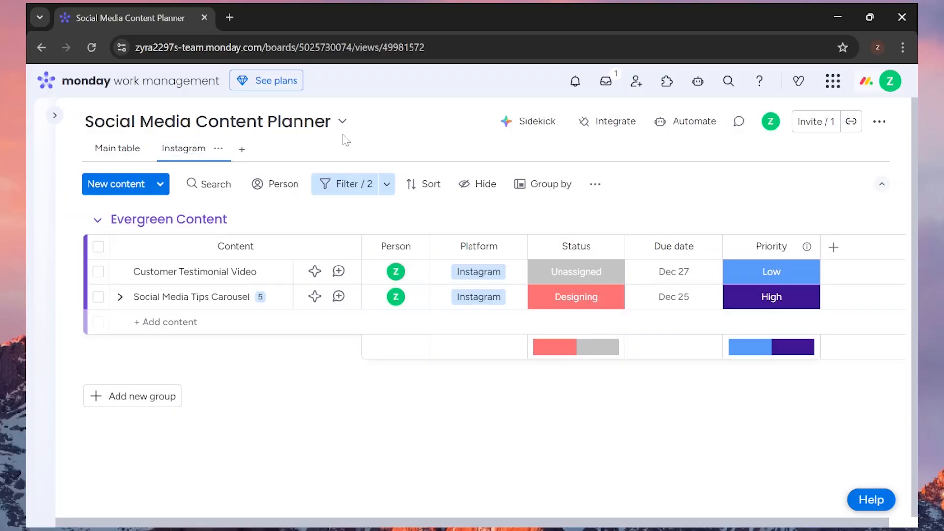
{"action": "left_click", "coordinate": [305, 146]}
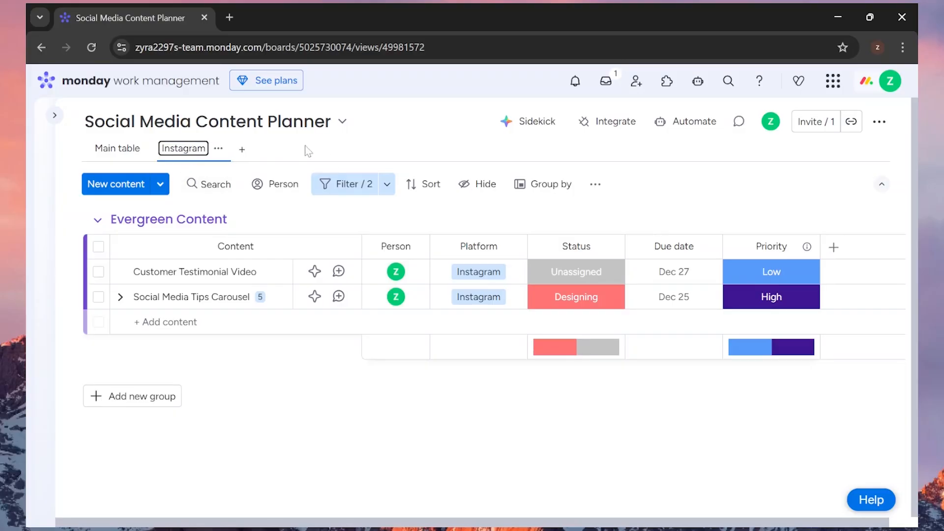
Step: Remove the Evergreen Content group from the Instagram view's filter and save the change to this view
{"action": "left_click", "coordinate": [325, 188]}
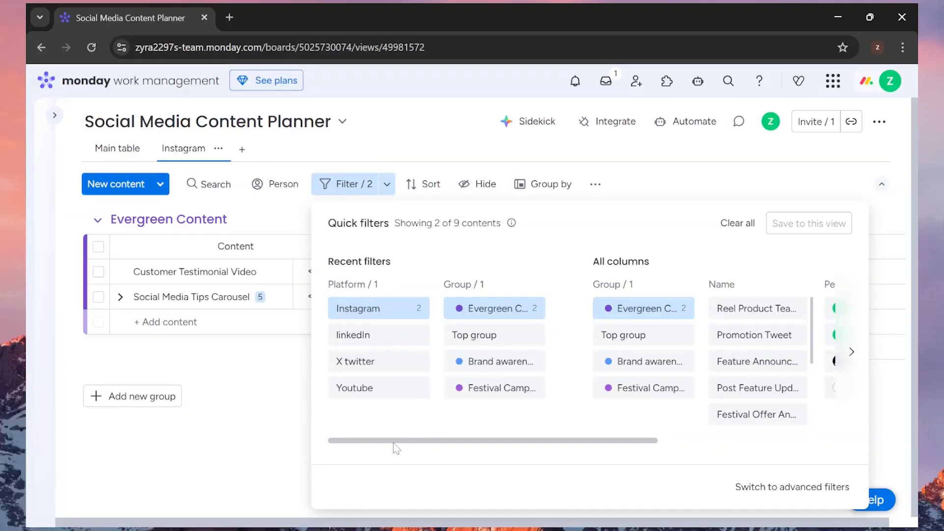
{"action": "key", "text": "Tab"}
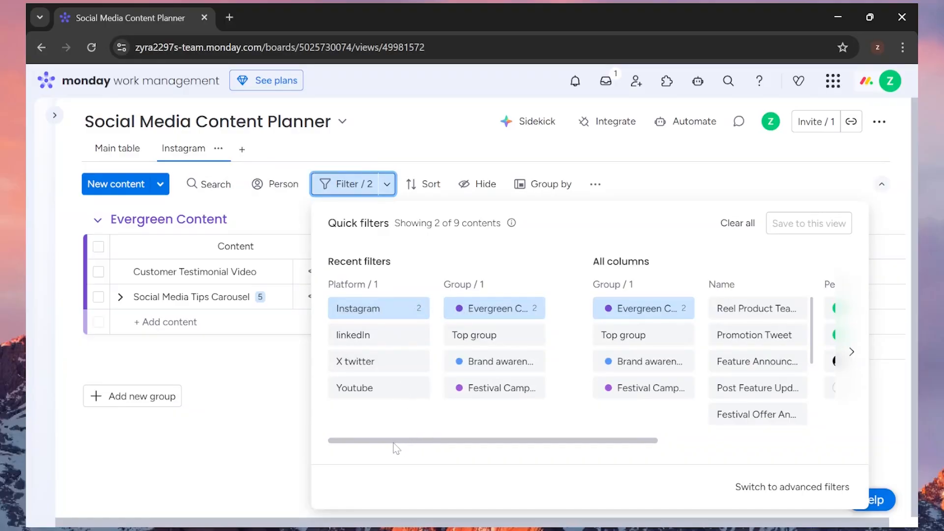
{"action": "left_click", "coordinate": [484, 309]}
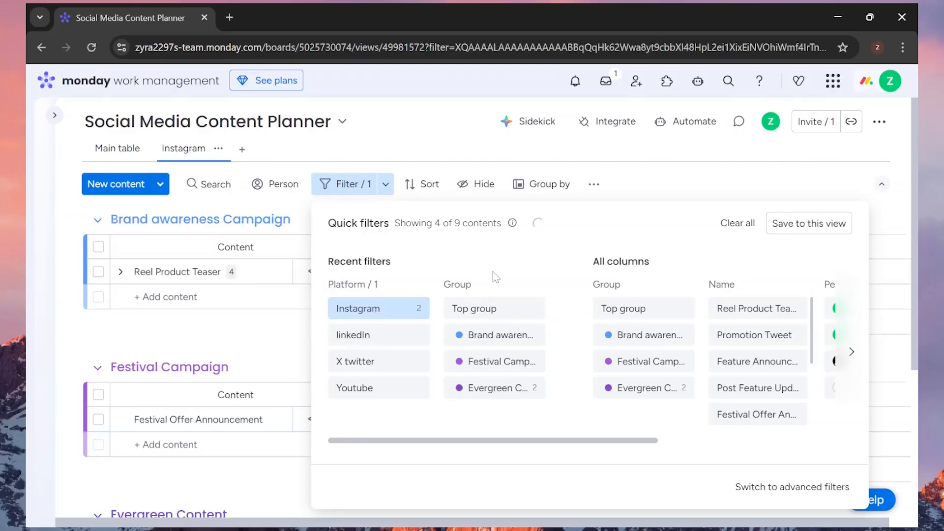
{"action": "left_click", "coordinate": [809, 223]}
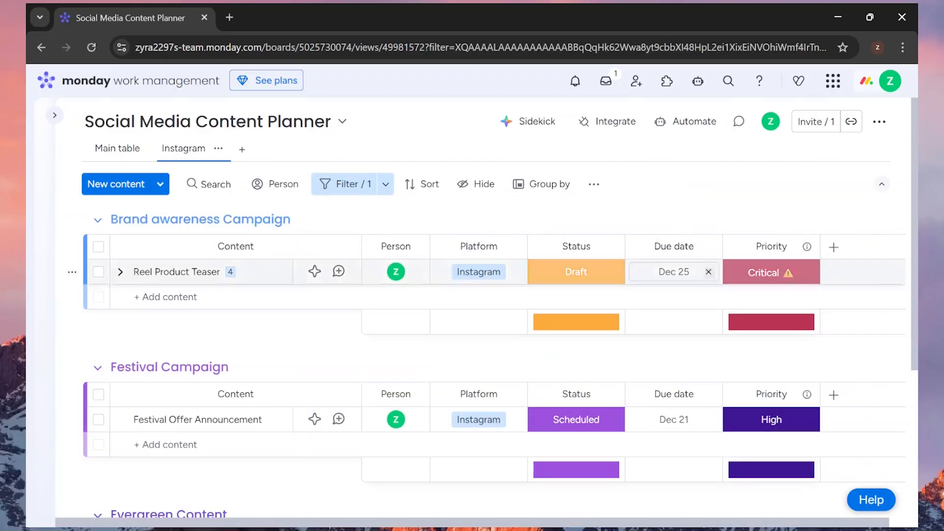
{"action": "scroll", "coordinate": [721, 358], "scroll_direction": "down", "scroll_amount": 5}
{"action": "scroll", "coordinate": [718, 364], "scroll_direction": "up", "scroll_amount": 5}
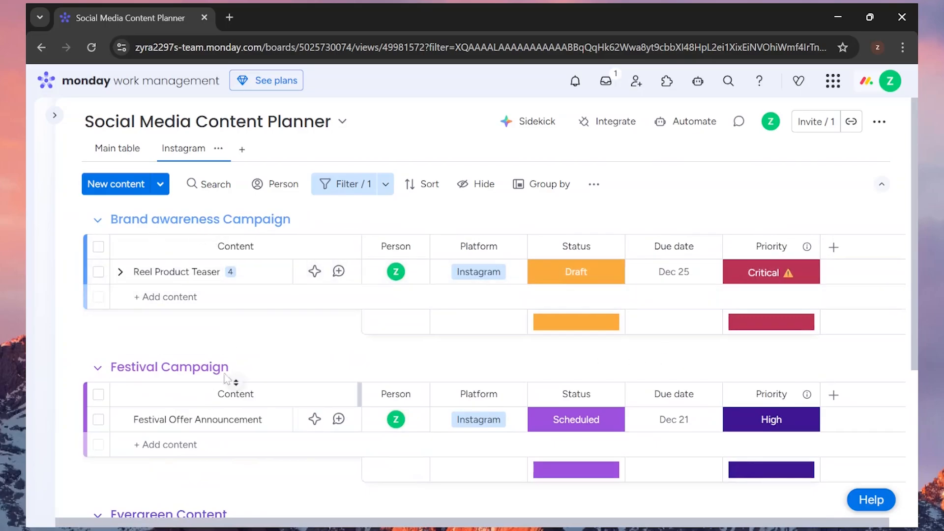
{"action": "scroll", "coordinate": [478, 314], "scroll_direction": "down", "scroll_amount": 5}
{"action": "scroll", "coordinate": [474, 315], "scroll_direction": "up", "scroll_amount": 5}
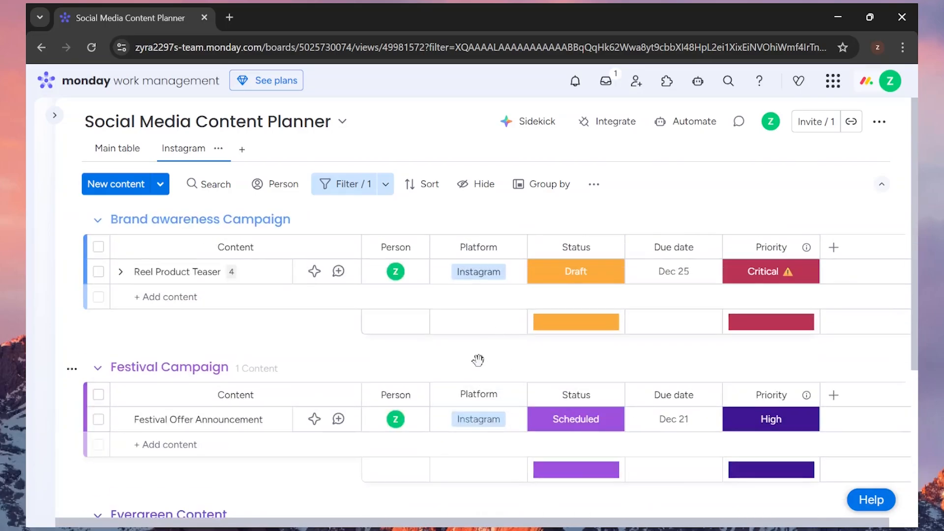
Step: Return to the Main table view and review the list of columns that can be shown or hidden
{"action": "left_click", "coordinate": [117, 148]}
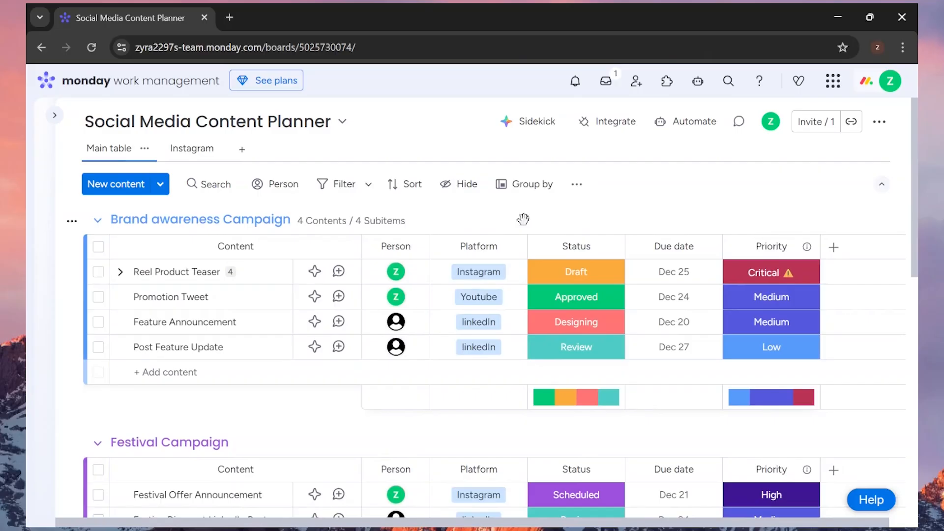
{"action": "left_click", "coordinate": [459, 189]}
{"action": "scroll", "coordinate": [539, 320], "scroll_direction": "down", "scroll_amount": 3}
{"action": "scroll", "coordinate": [544, 309], "scroll_direction": "up", "scroll_amount": 3}
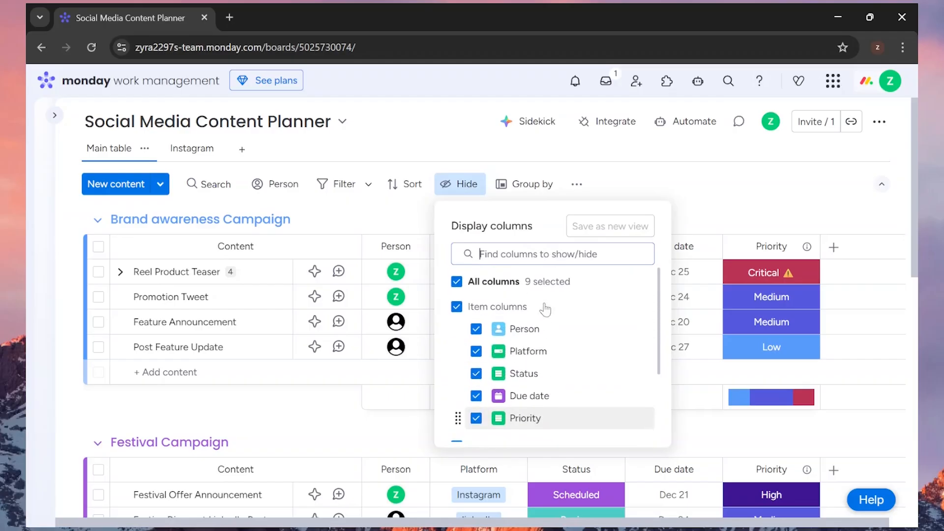
{"action": "left_click", "coordinate": [611, 193]}
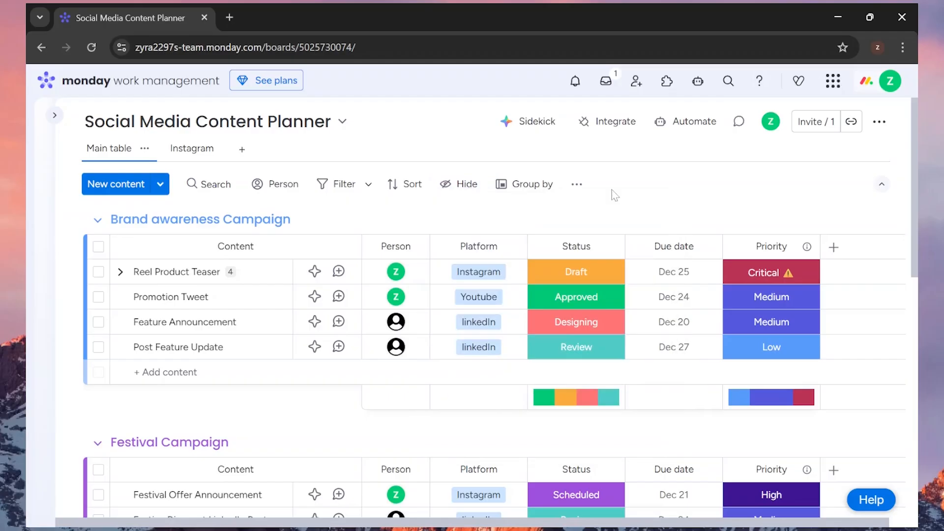
Step: Sort the Main table by Due date in descending order and review the order within the groups
{"action": "left_click", "coordinate": [397, 189]}
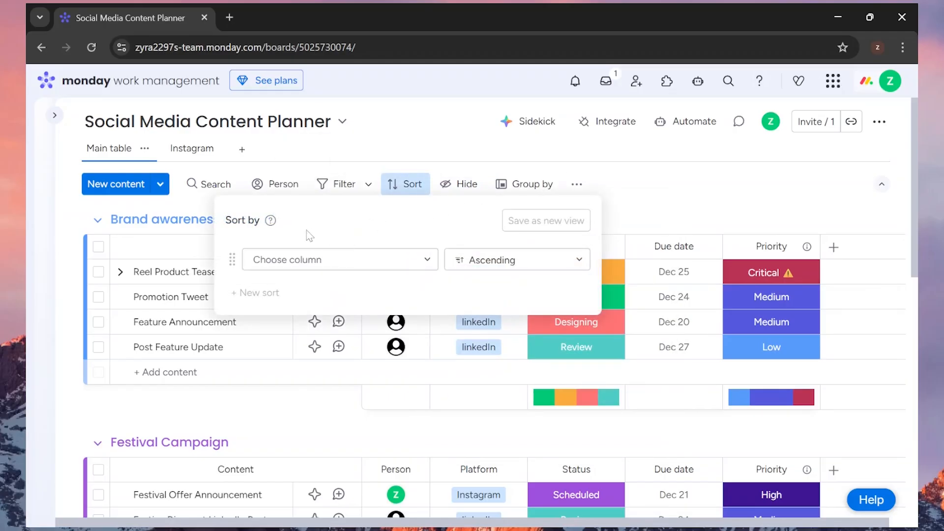
{"action": "left_click", "coordinate": [322, 265]}
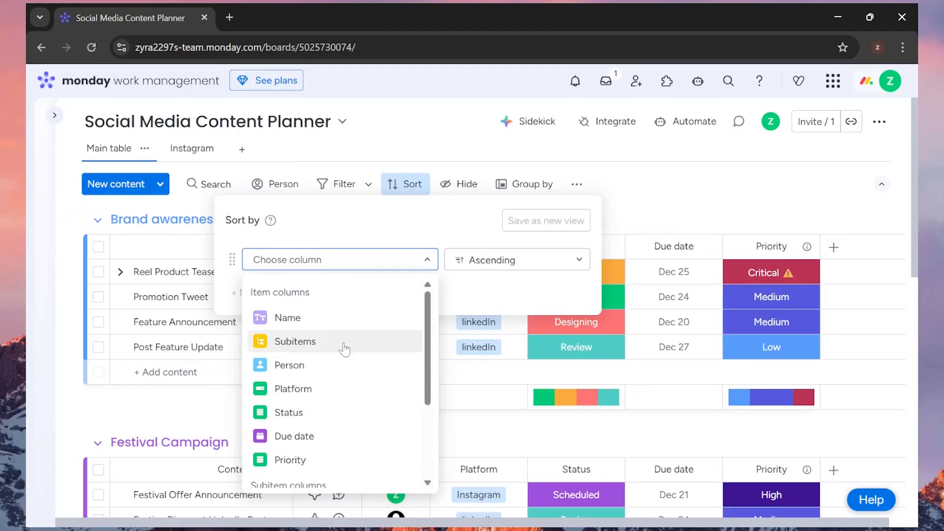
{"action": "scroll", "coordinate": [343, 344], "scroll_direction": "down", "scroll_amount": 2}
{"action": "scroll", "coordinate": [344, 349], "scroll_direction": "up", "scroll_amount": 3}
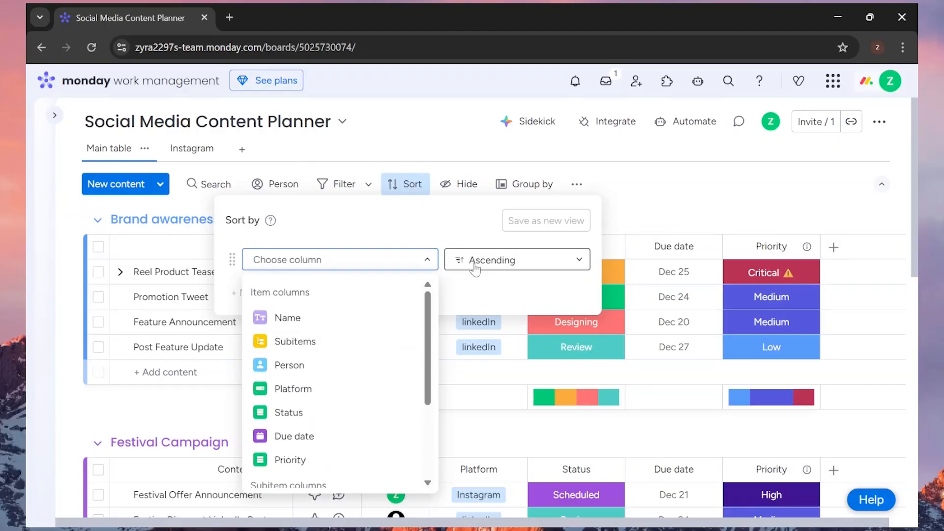
{"action": "left_click", "coordinate": [484, 287]}
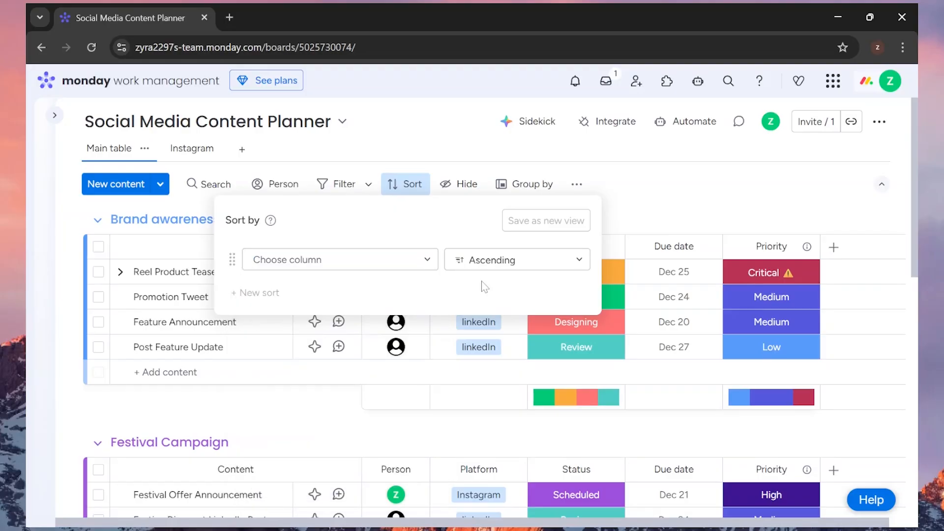
{"action": "left_click", "coordinate": [392, 260]}
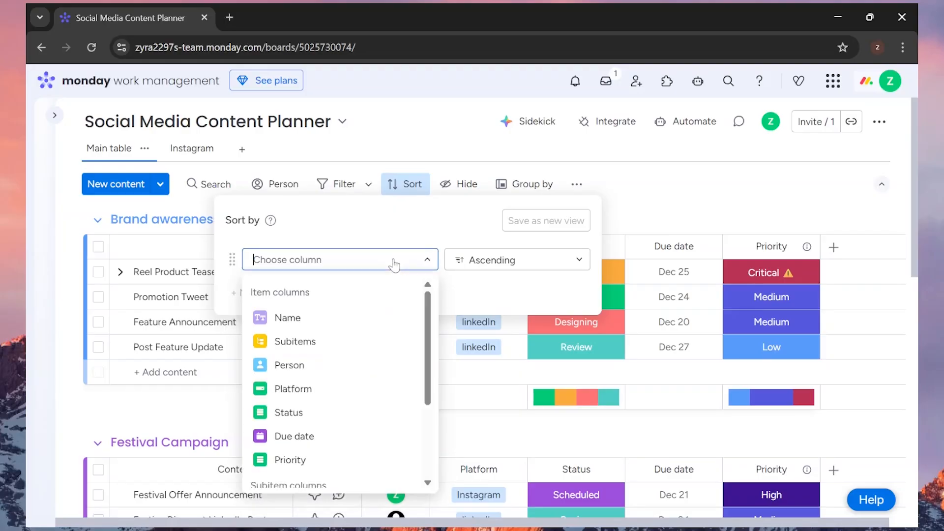
{"action": "left_click", "coordinate": [340, 436]}
{"action": "left_click", "coordinate": [517, 261]}
{"action": "left_click", "coordinate": [493, 315]}
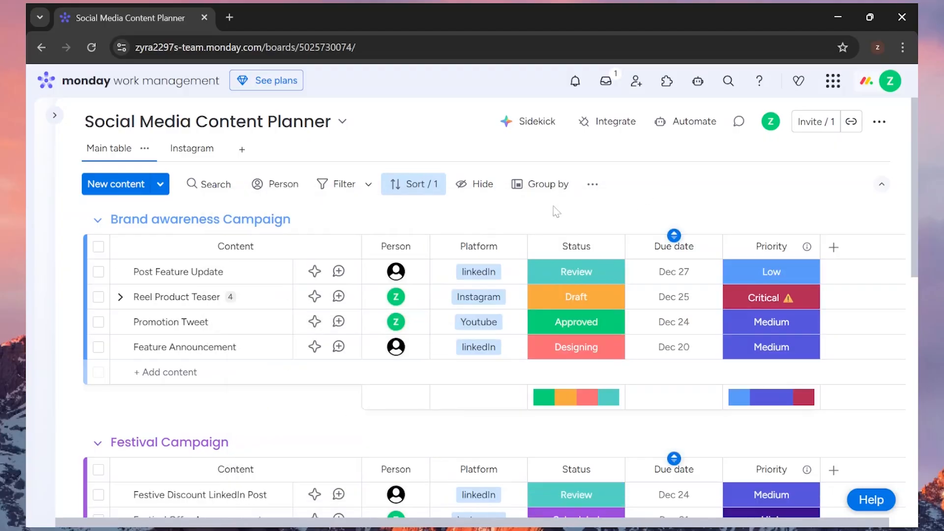
{"action": "scroll", "coordinate": [677, 224], "scroll_direction": "down", "scroll_amount": 10}
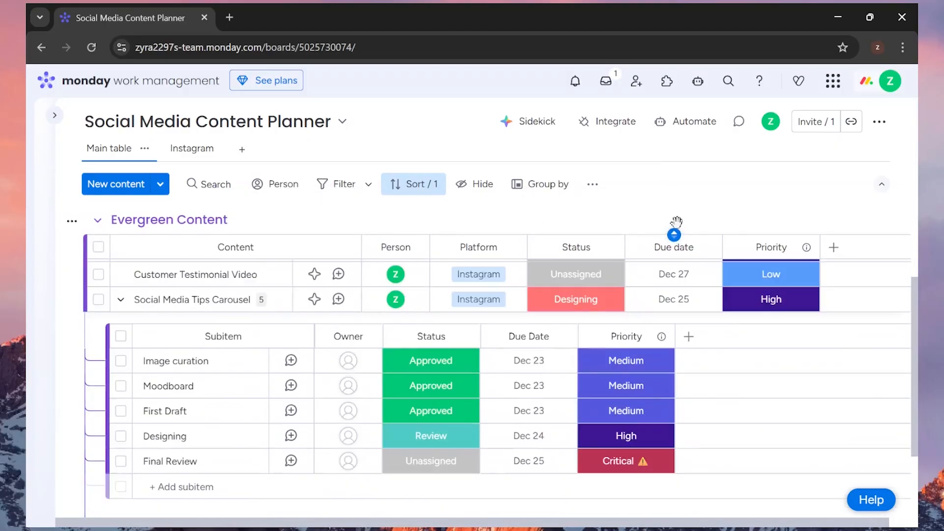
{"action": "scroll", "coordinate": [676, 223], "scroll_direction": "up", "scroll_amount": 10}
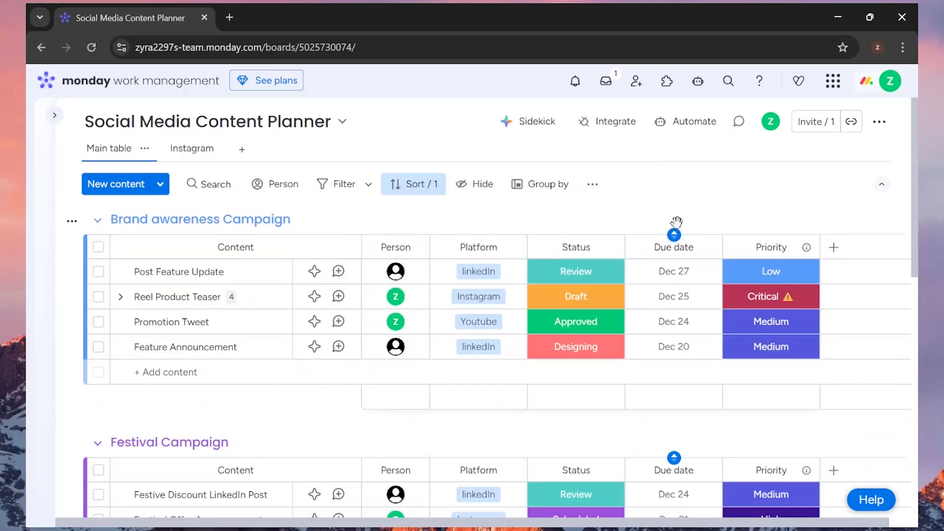
Step: Remove the Due date sort and filter the Main table by the first listed person
{"action": "left_click", "coordinate": [413, 184]}
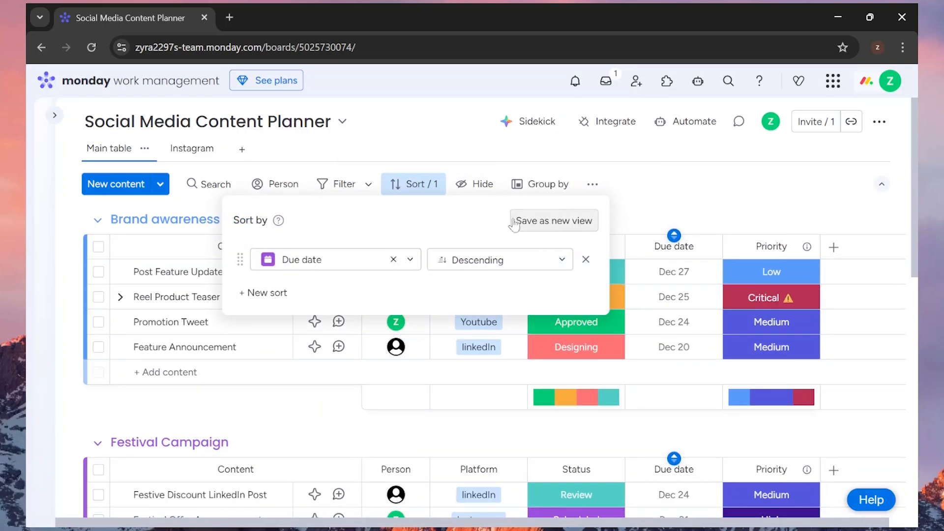
{"action": "left_click", "coordinate": [587, 259]}
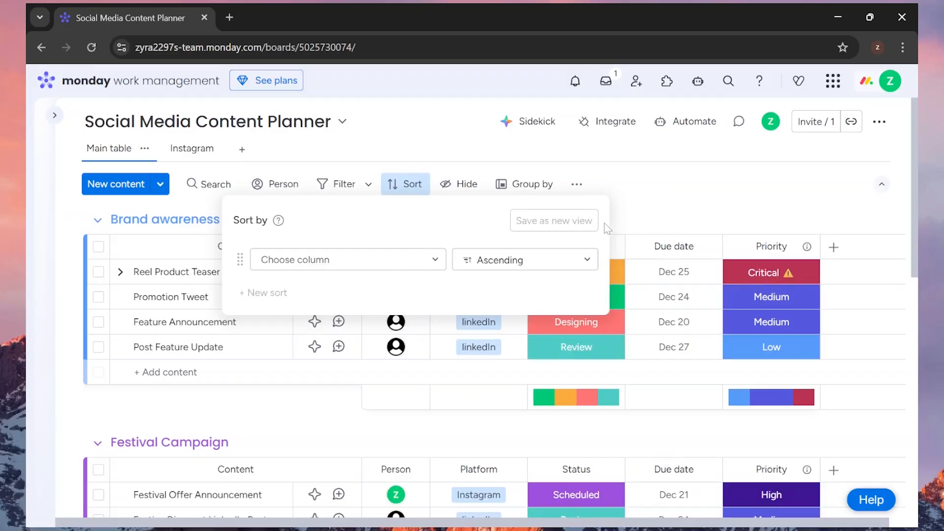
{"action": "left_click", "coordinate": [639, 197]}
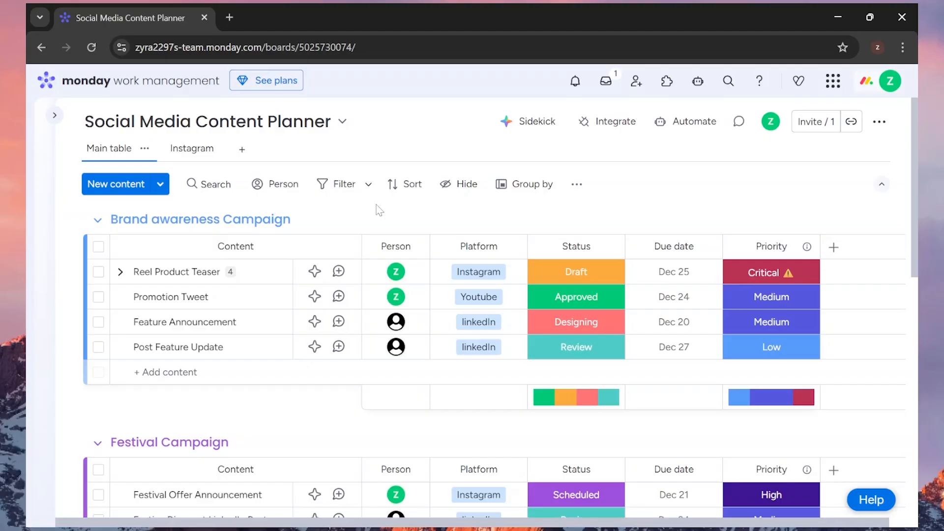
{"action": "left_click", "coordinate": [277, 184]}
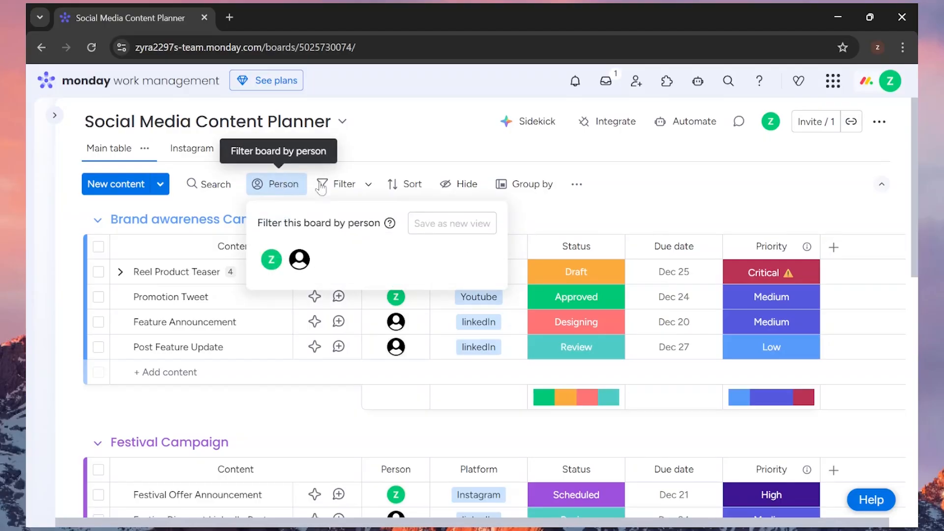
{"action": "left_click", "coordinate": [272, 260]}
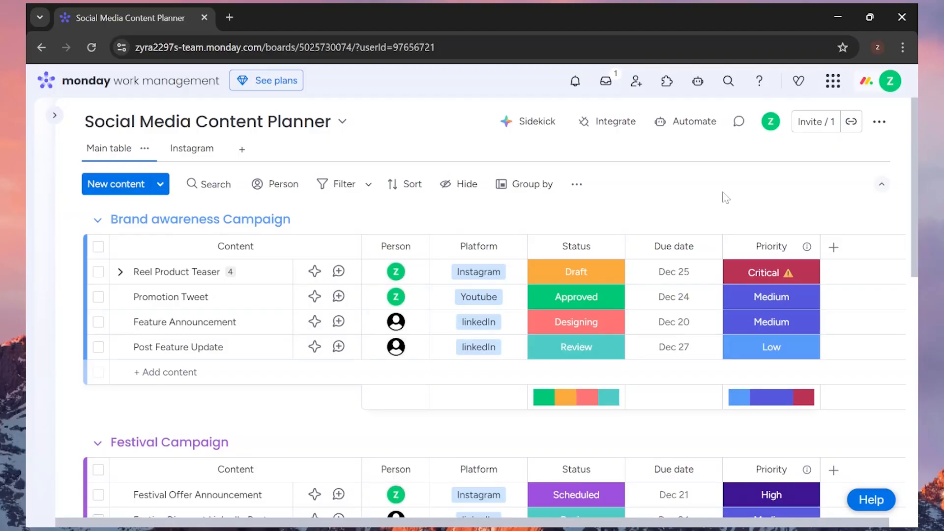
Step: Add a Calendar view to the board and set it to display by week
{"action": "left_click", "coordinate": [242, 150]}
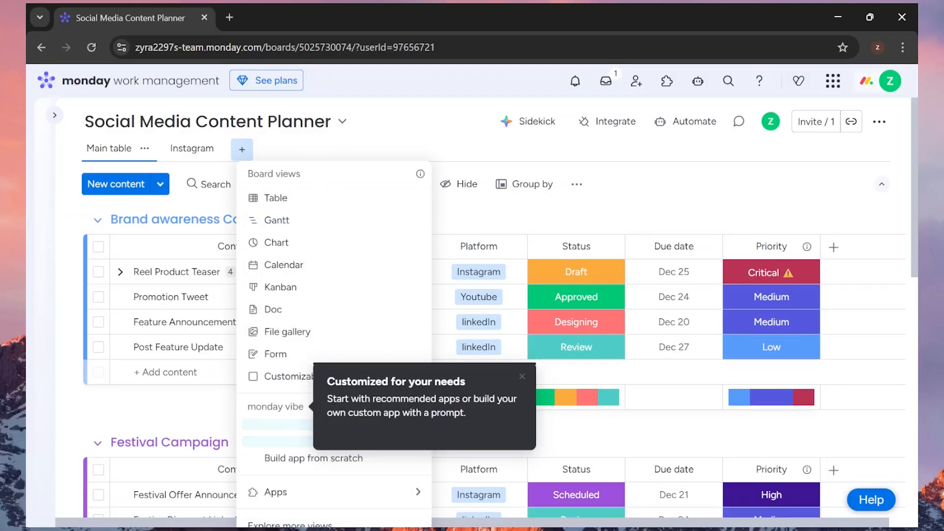
{"action": "left_click", "coordinate": [520, 377]}
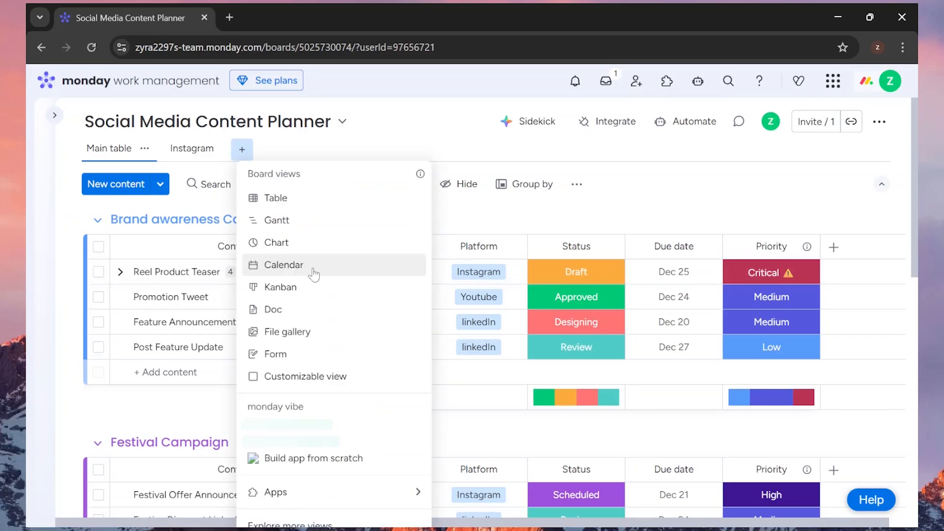
{"action": "left_click", "coordinate": [275, 265]}
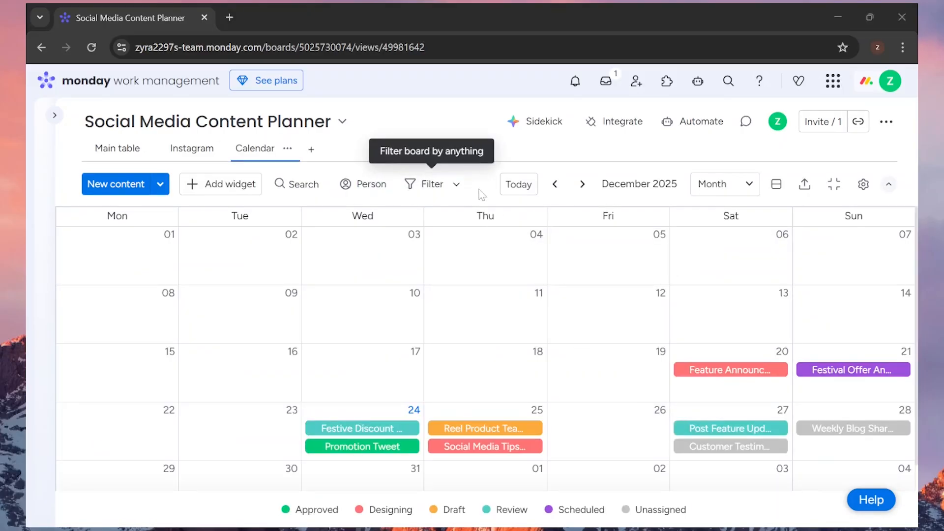
{"action": "left_click", "coordinate": [720, 188]}
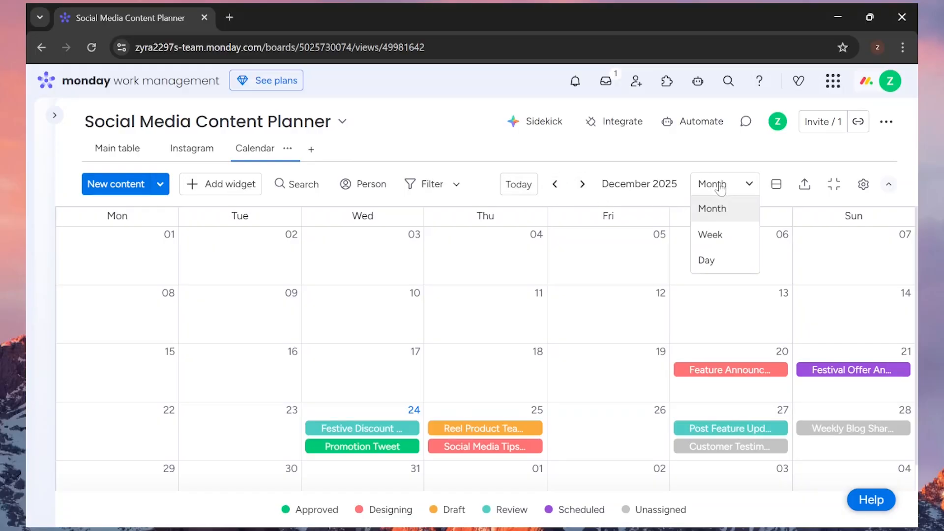
{"action": "left_click", "coordinate": [713, 236]}
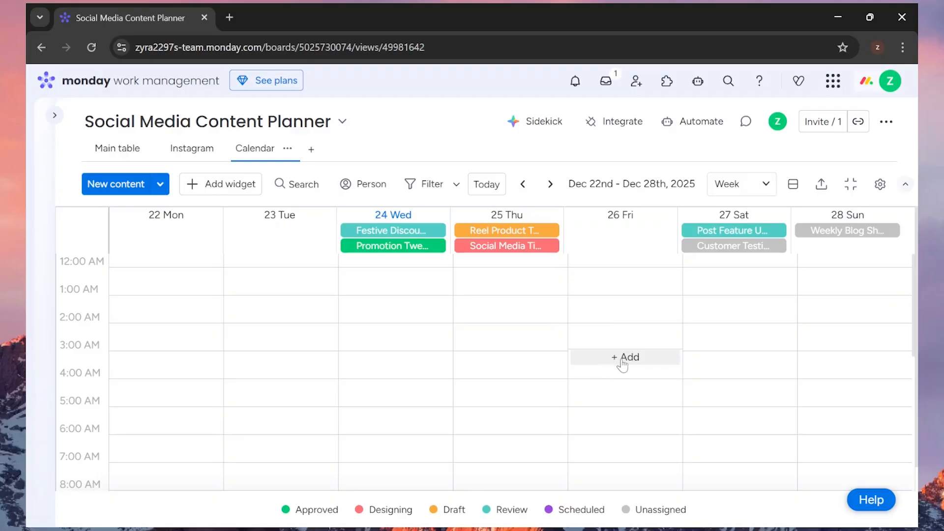
Step: Examine the calendar's widget settings, including the column choices for colouring the board's items
{"action": "left_click", "coordinate": [880, 184]}
{"action": "scroll", "coordinate": [783, 358], "scroll_direction": "down", "scroll_amount": 1}
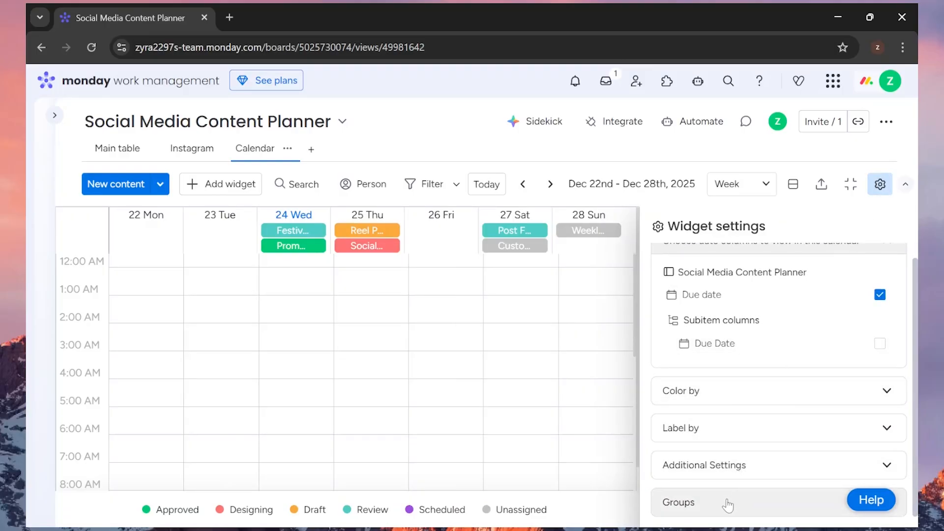
{"action": "left_click", "coordinate": [770, 391]}
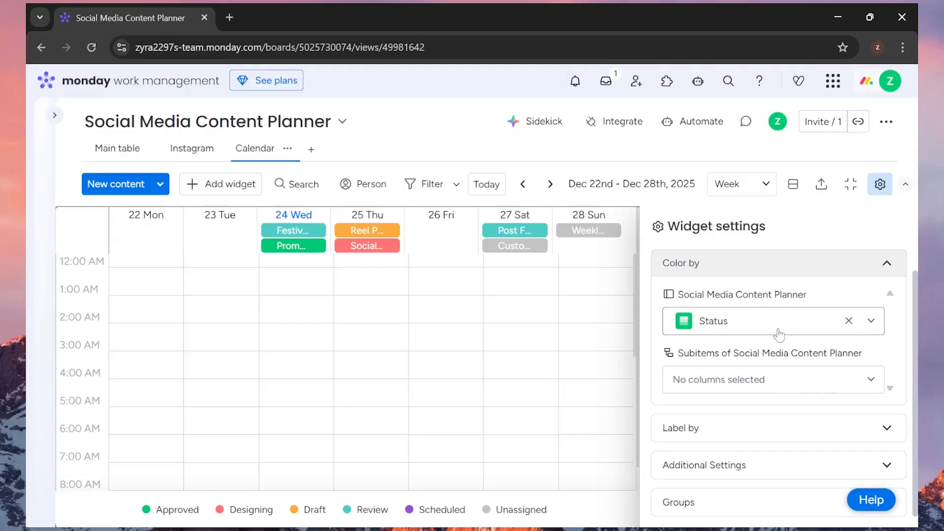
{"action": "left_click", "coordinate": [871, 322]}
{"action": "scroll", "coordinate": [770, 434], "scroll_direction": "down", "scroll_amount": 2}
{"action": "left_click", "coordinate": [660, 346]}
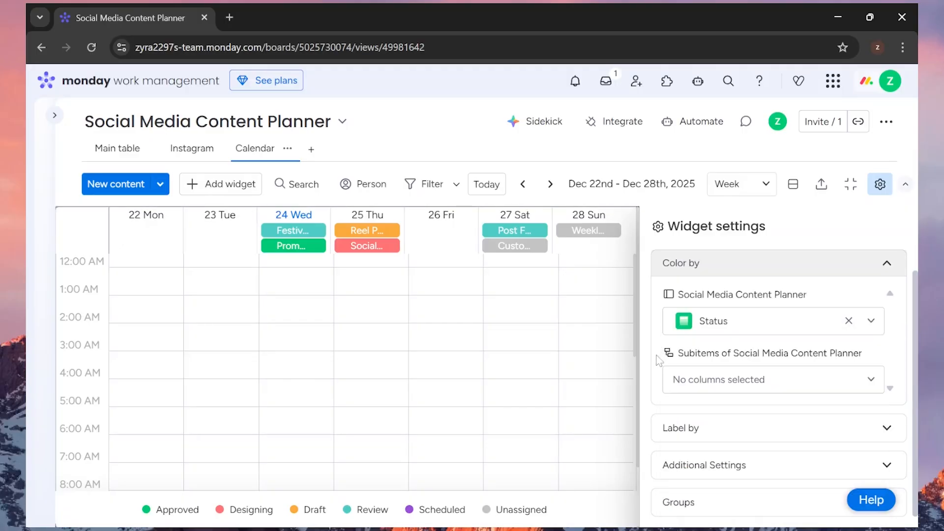
Step: Look through the calendar's label and group settings, then close the widget settings
{"action": "left_click", "coordinate": [679, 428]}
{"action": "left_click", "coordinate": [685, 485]}
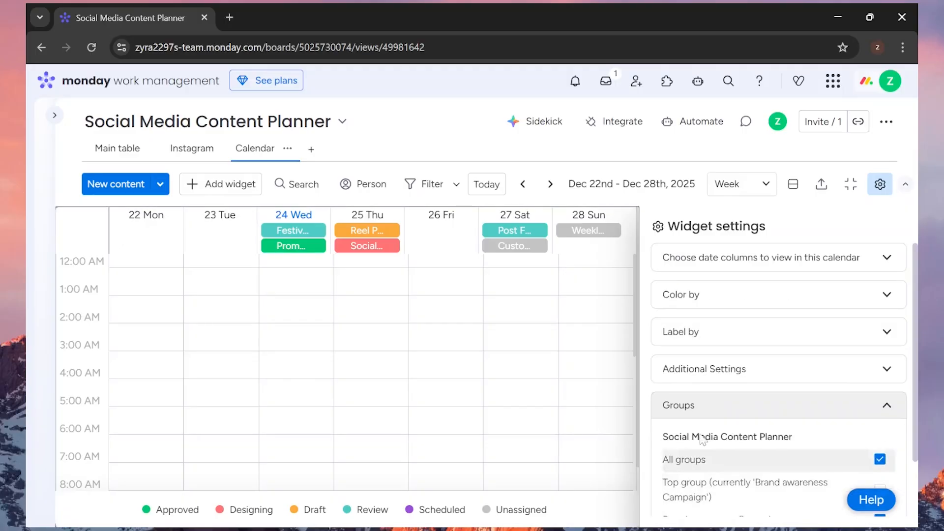
{"action": "left_click", "coordinate": [746, 406]}
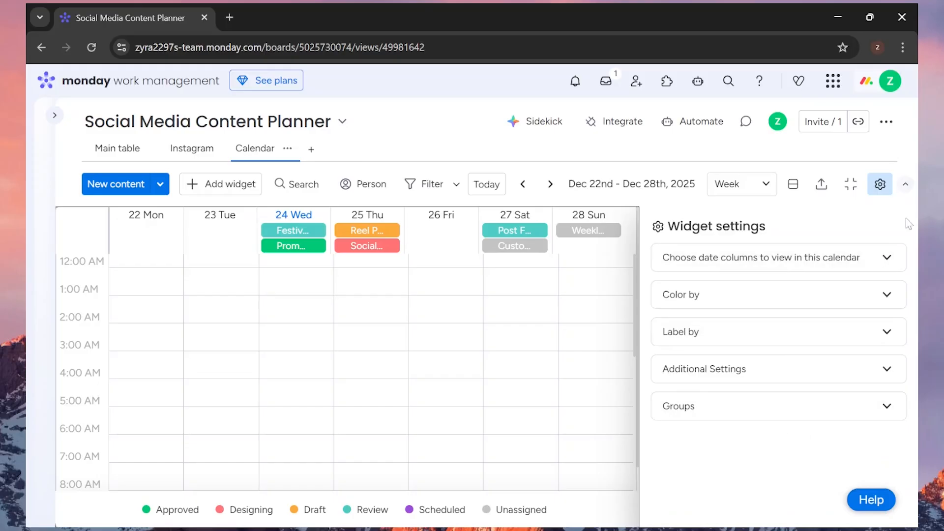
{"action": "left_click", "coordinate": [882, 189]}
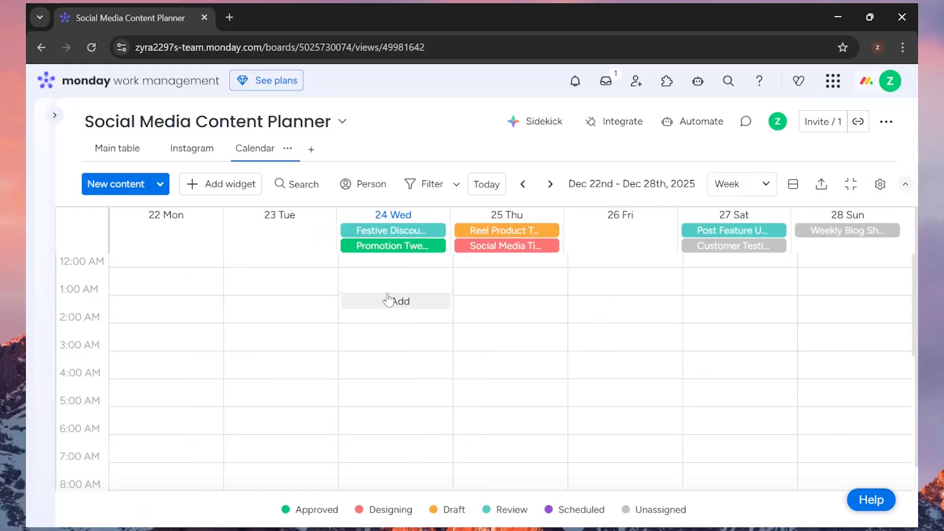
Step: Add a Kanban view to the board and move its Rejected column to the end, after Posted
{"action": "left_click", "coordinate": [311, 150]}
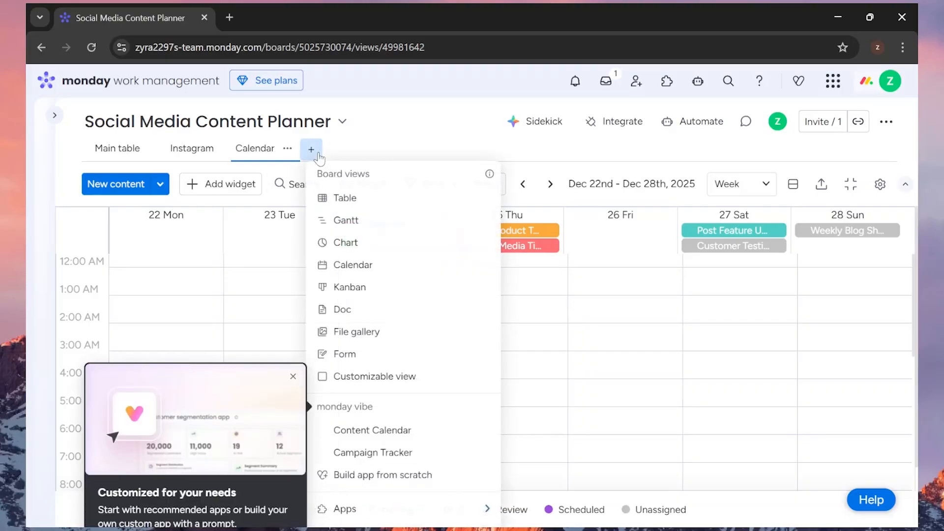
{"action": "left_click", "coordinate": [386, 293]}
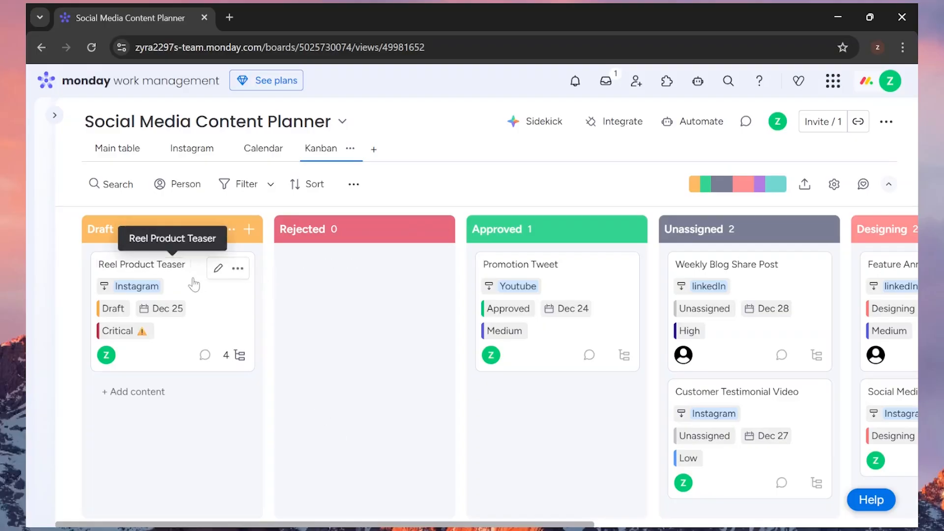
{"action": "mouse_move", "coordinate": [202, 297]}
{"action": "left_mouse_down"}
{"action": "mouse_move", "coordinate": [213, 326]}
{"action": "mouse_move", "coordinate": [370, 296]}
{"action": "mouse_move", "coordinate": [373, 305]}
{"action": "mouse_move", "coordinate": [187, 303]}
{"action": "left_mouse_up"}
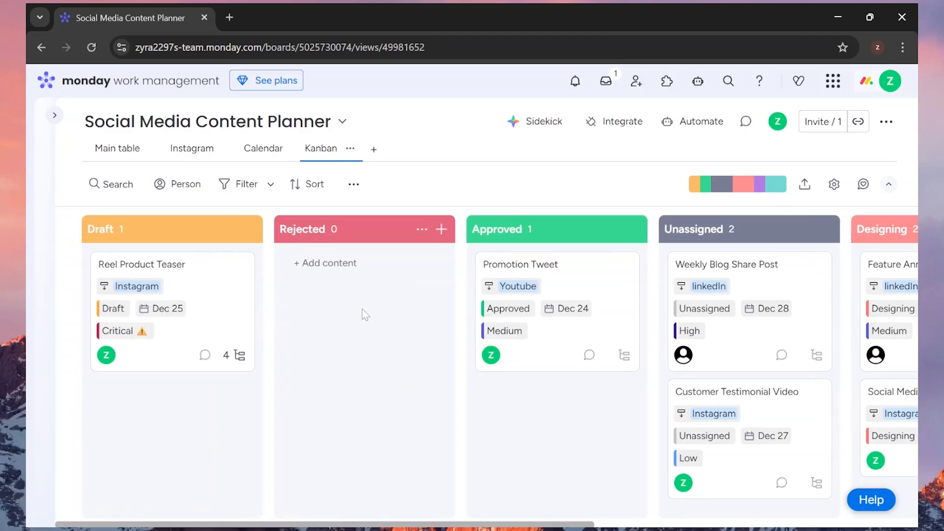
{"action": "left_click_drag", "start_coordinate": [366, 315], "coordinate": [905, 231]}
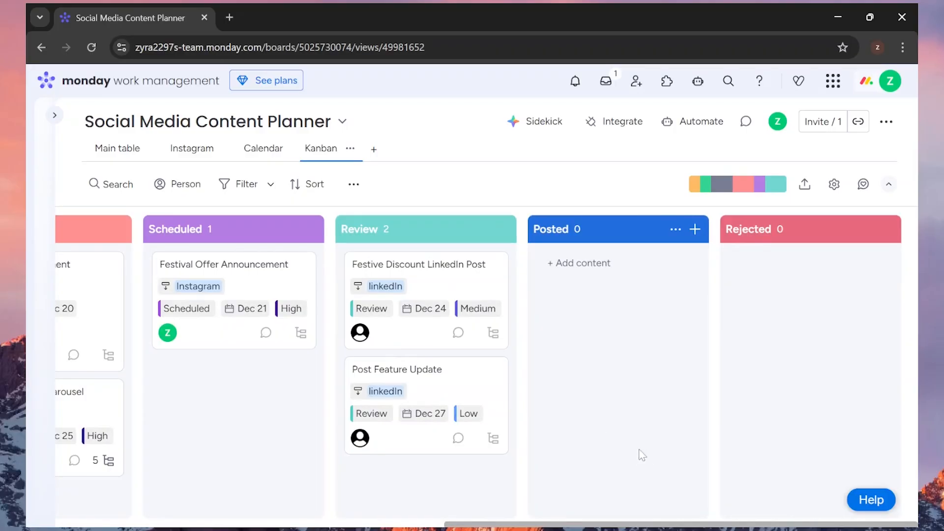
Step: Add a "Founder's Story" card to the Approved column with platform Instagram, priority High, an assigned person and due date Dec 26
{"action": "left_click", "coordinate": [473, 529]}
{"action": "left_click", "coordinate": [432, 524]}
{"action": "left_click", "coordinate": [433, 524]}
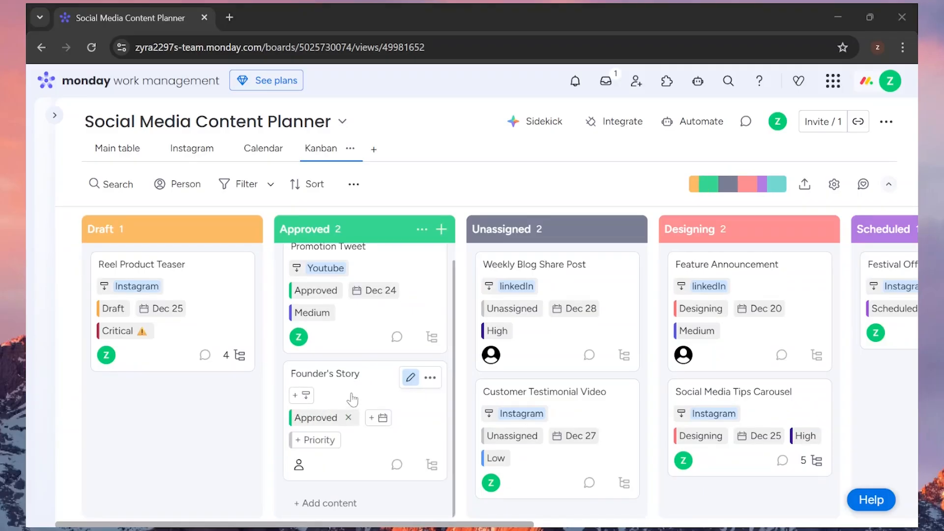
{"action": "left_click", "coordinate": [301, 394]}
{"action": "left_click", "coordinate": [284, 246]}
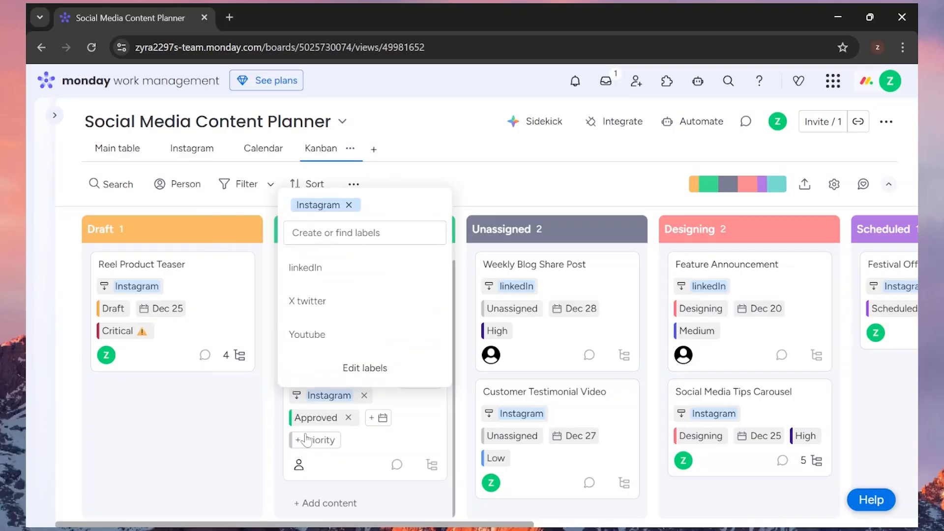
{"action": "left_click", "coordinate": [317, 440]}
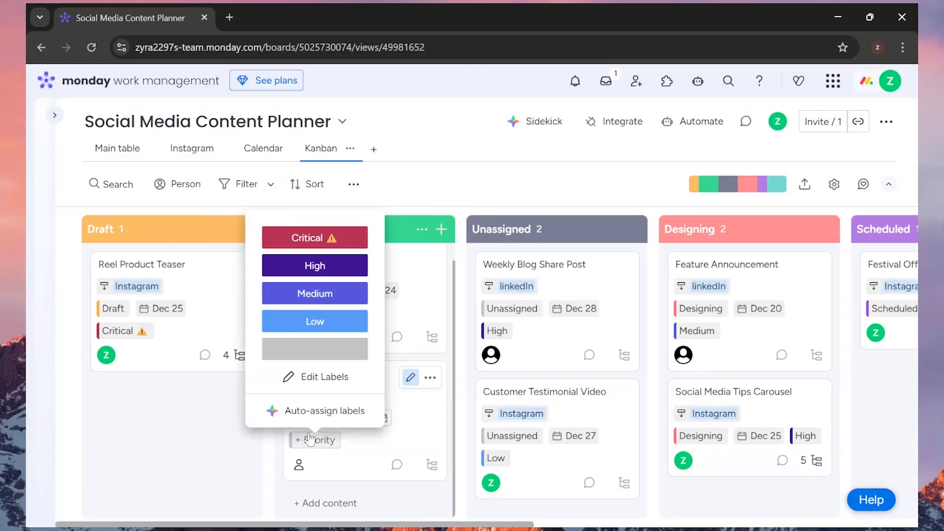
{"action": "left_click", "coordinate": [315, 264]}
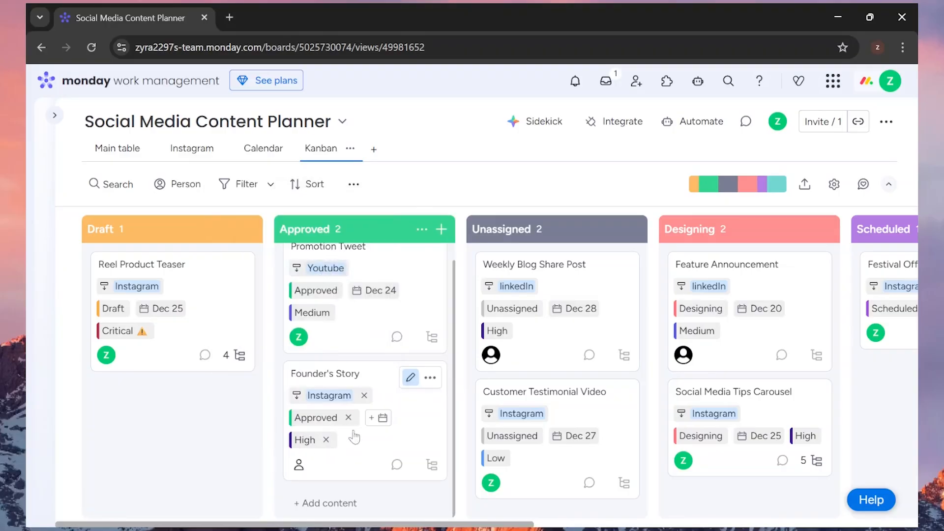
{"action": "left_click", "coordinate": [298, 466]}
{"action": "left_click", "coordinate": [251, 333]}
{"action": "left_click", "coordinate": [382, 417]}
{"action": "left_click", "coordinate": [406, 340]}
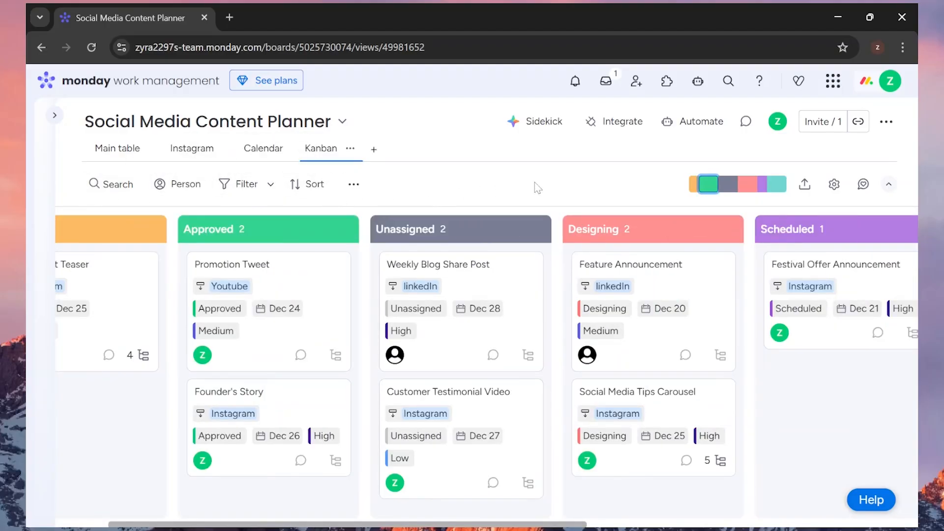
Step: Set the Kanban column to Priority so the cards are grouped by priority, and close the widget settings
{"action": "left_click", "coordinate": [834, 184]}
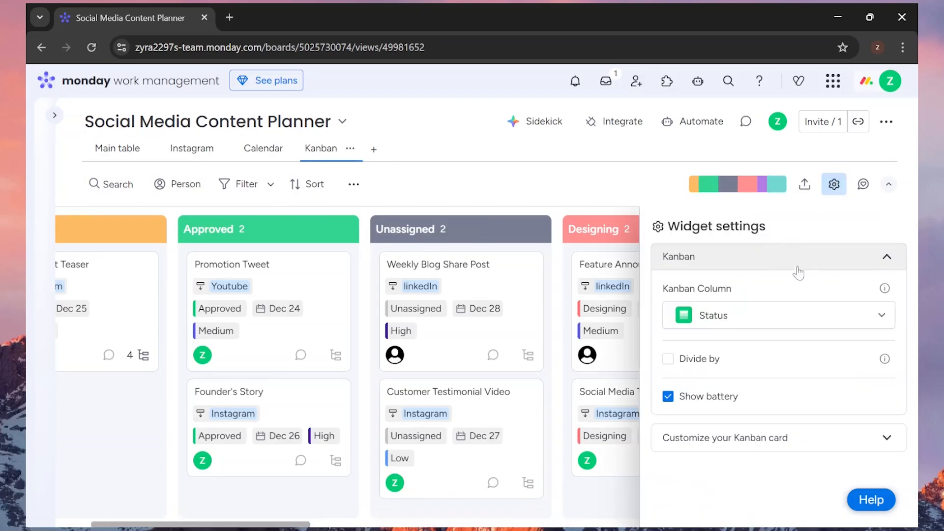
{"action": "left_click", "coordinate": [757, 325]}
{"action": "left_click", "coordinate": [732, 379]}
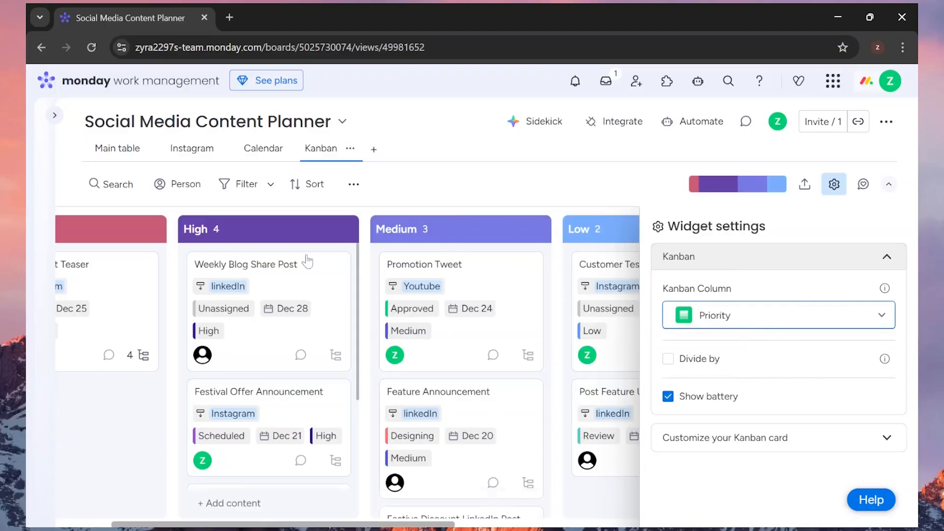
{"action": "left_click", "coordinate": [833, 186]}
Step: Review the cards in the priority columns and expand the subitems of Social Media Tips Carousel
{"action": "scroll", "coordinate": [304, 295], "scroll_direction": "down", "scroll_amount": 4}
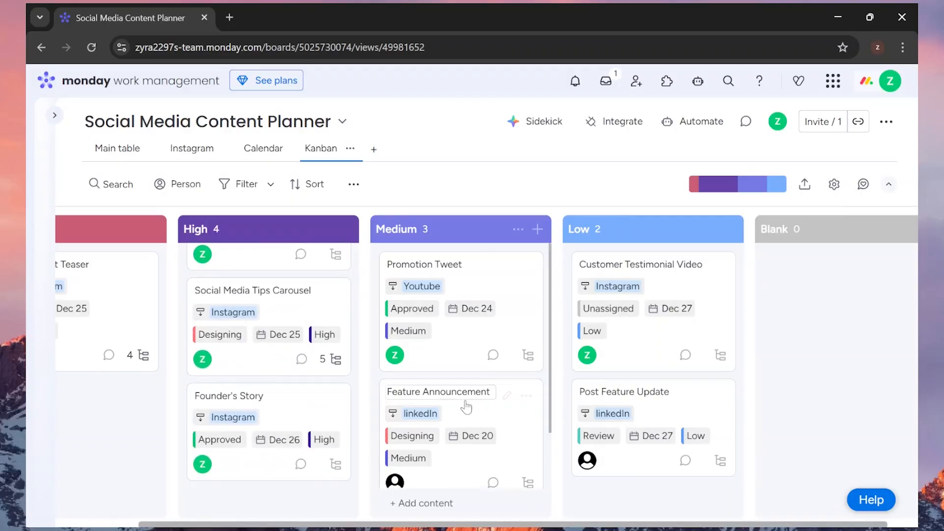
{"action": "scroll", "coordinate": [464, 402], "scroll_direction": "down", "scroll_amount": 3}
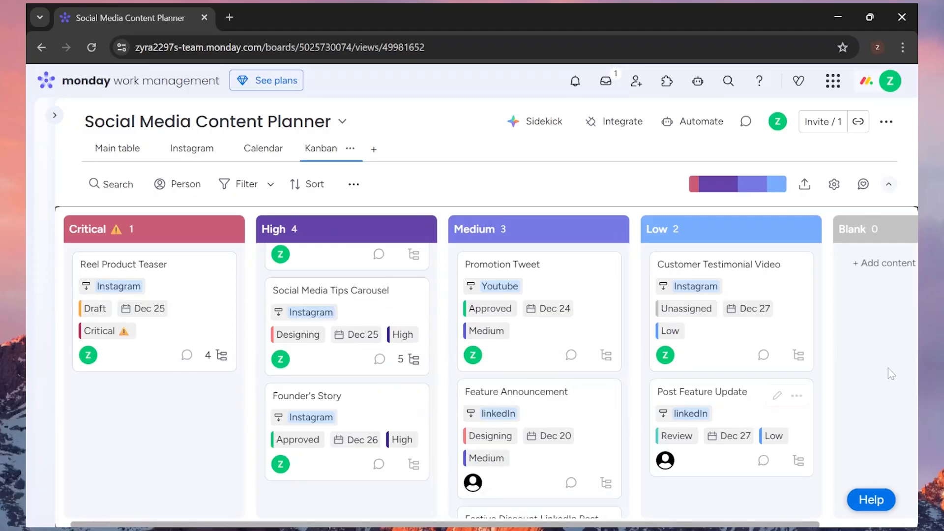
{"action": "left_click", "coordinate": [407, 361]}
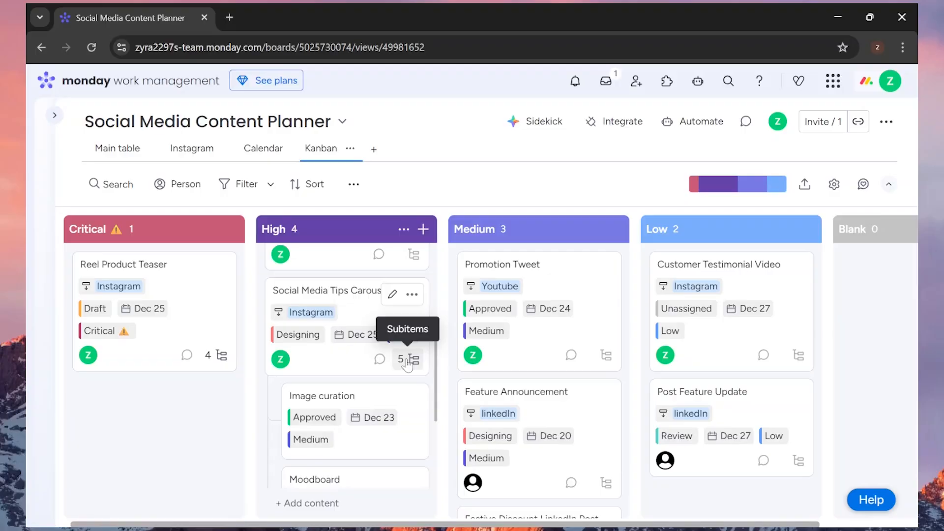
{"action": "scroll", "coordinate": [406, 344], "scroll_direction": "down", "scroll_amount": 6}
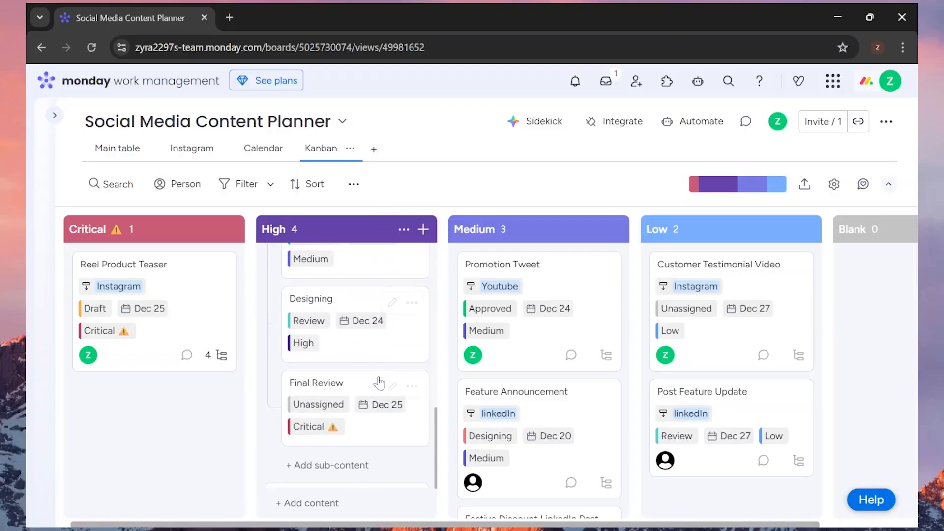
Step: Customize the Kanban card layout by removing the Platform and Person fields
{"action": "left_click", "coordinate": [834, 184]}
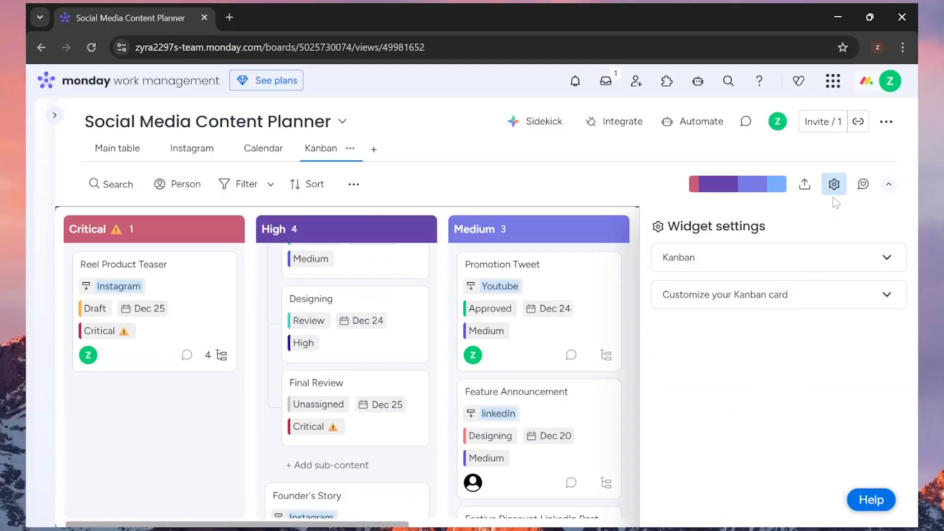
{"action": "left_click", "coordinate": [817, 306]}
{"action": "scroll", "coordinate": [773, 363], "scroll_direction": "down", "scroll_amount": 3}
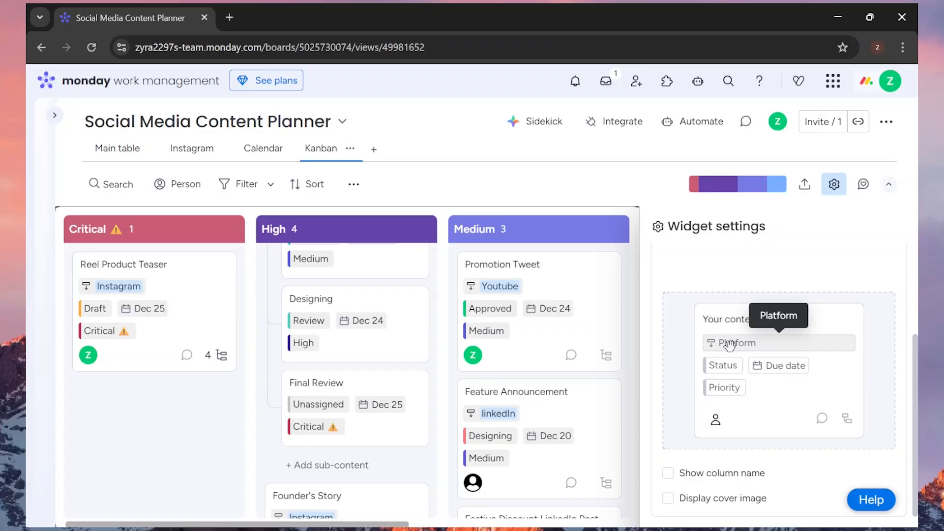
{"action": "left_click_drag", "start_coordinate": [729, 344], "coordinate": [728, 259]}
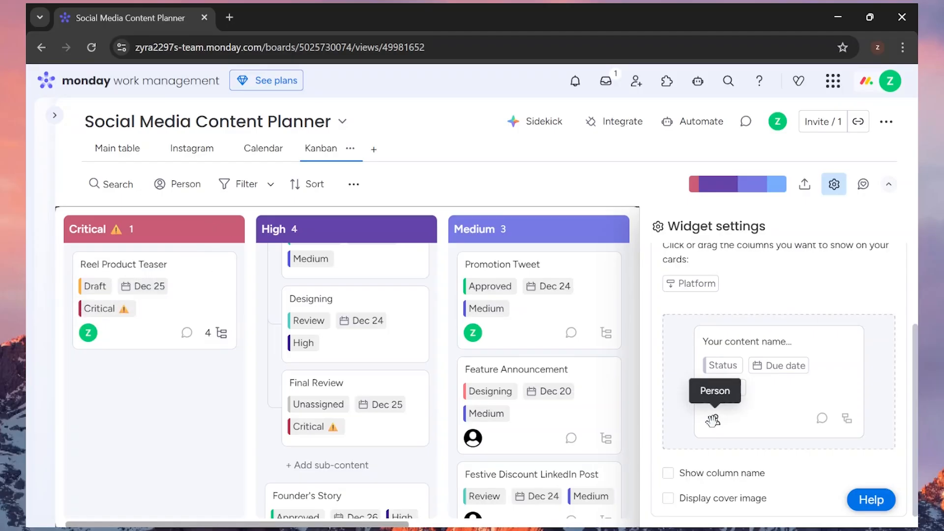
{"action": "left_click_drag", "start_coordinate": [713, 420], "coordinate": [723, 286]}
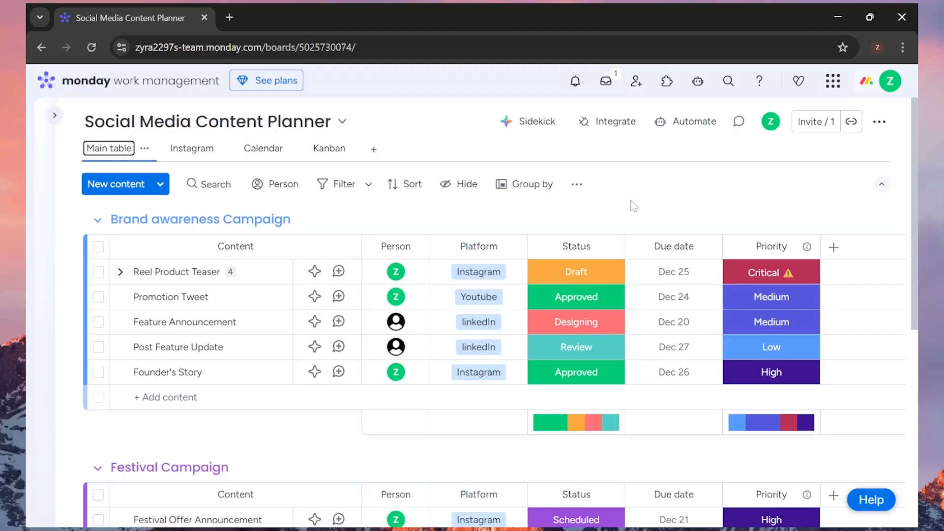
Step: Create a new doc named "Content Guide" in the Digital Team workspace with Main privacy
{"action": "left_click", "coordinate": [60, 116]}
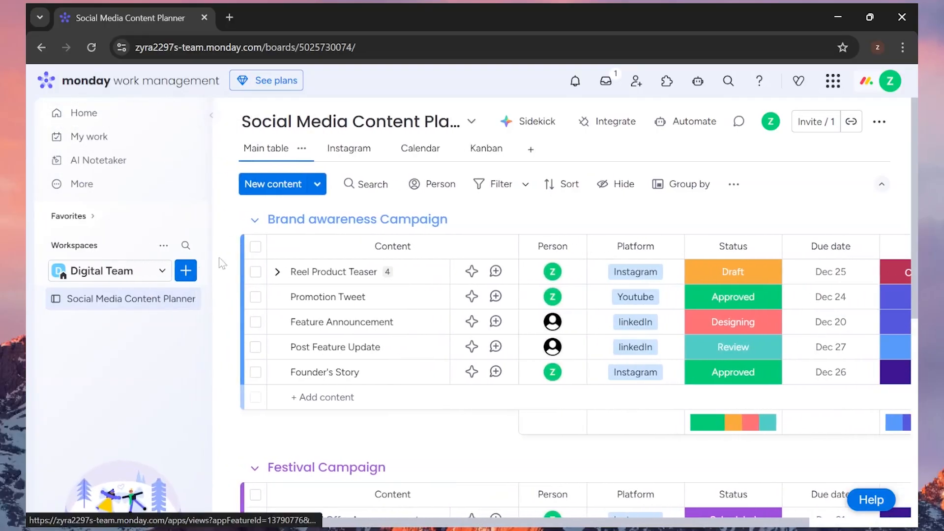
{"action": "left_click", "coordinate": [186, 272]}
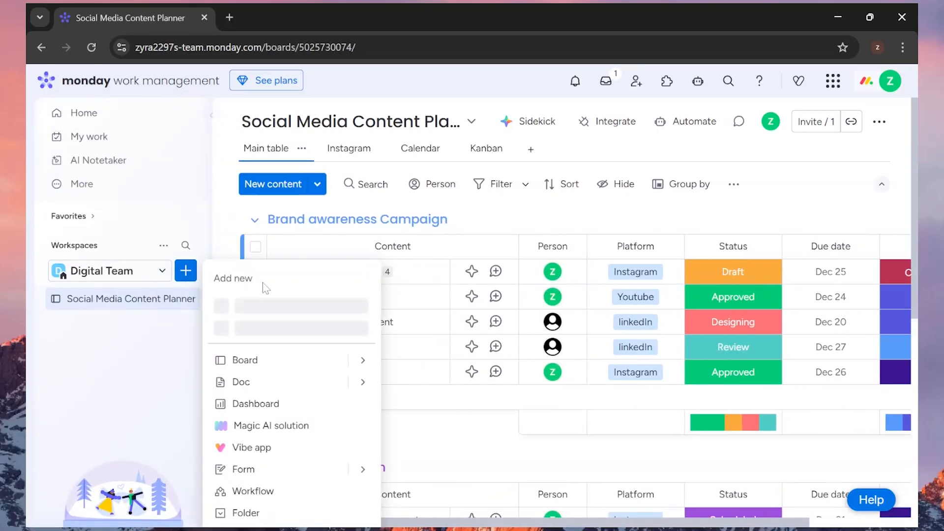
{"action": "left_click", "coordinate": [238, 380]}
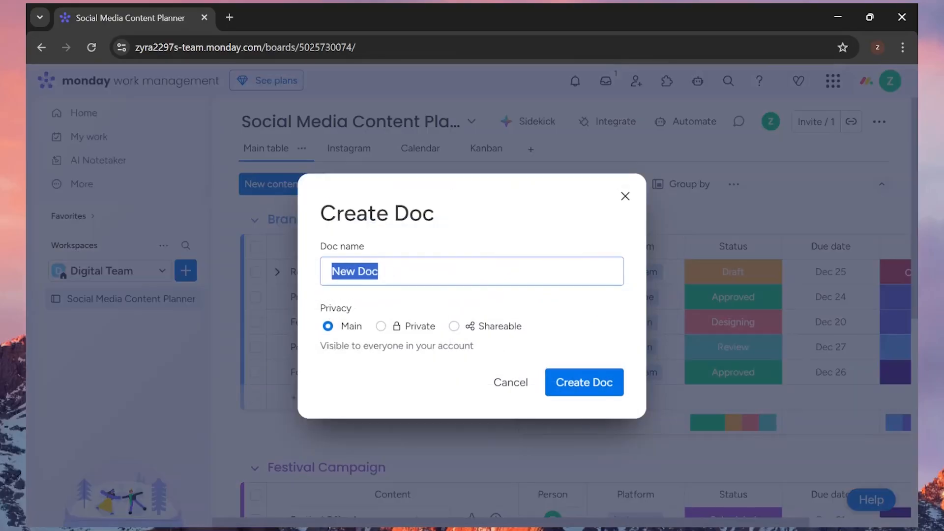
{"action": "type", "text": "Content Guide"}
{"action": "key", "text": "Return"}
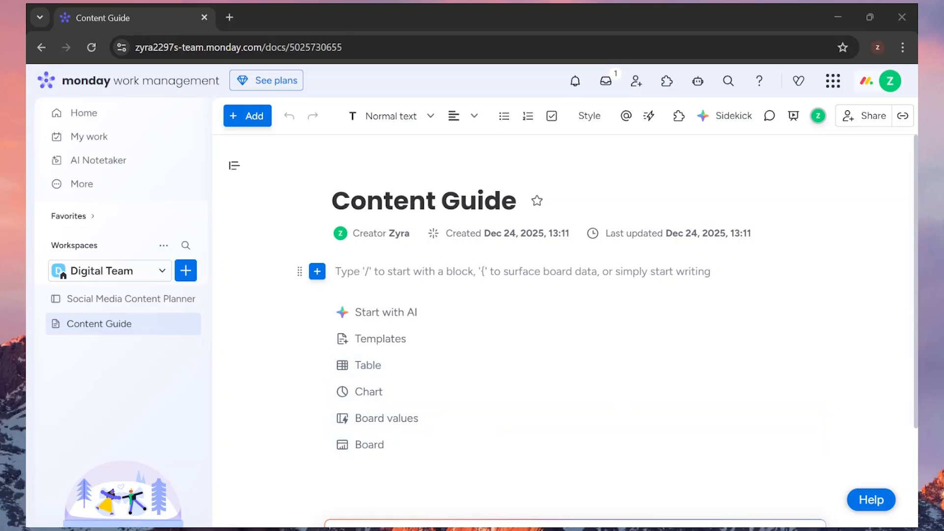
Step: Examine the block types that can be inserted into the doc, from lists and widgets to media, dynamic values and embeds
{"action": "left_click", "coordinate": [317, 272]}
{"action": "scroll", "coordinate": [429, 379], "scroll_direction": "down", "scroll_amount": 3}
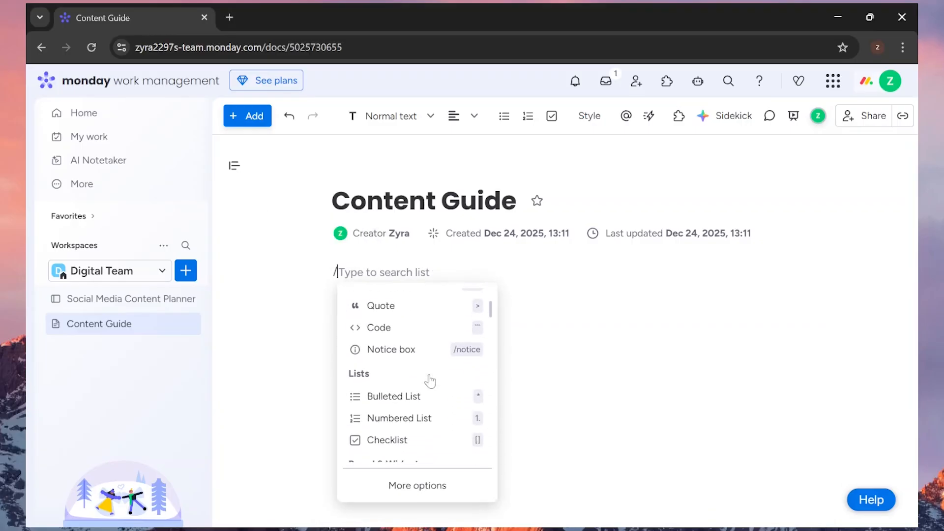
{"action": "scroll", "coordinate": [429, 375], "scroll_direction": "down", "scroll_amount": 10}
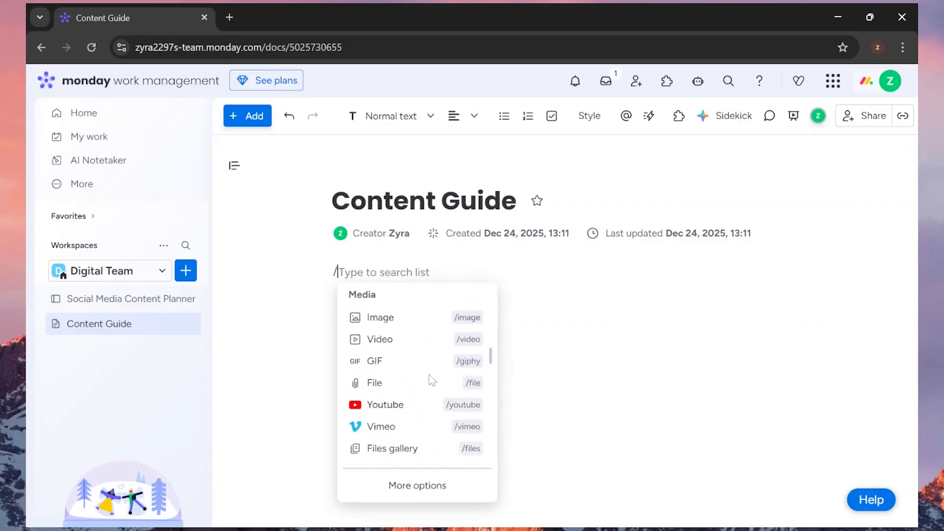
{"action": "scroll", "coordinate": [429, 379], "scroll_direction": "down", "scroll_amount": 3}
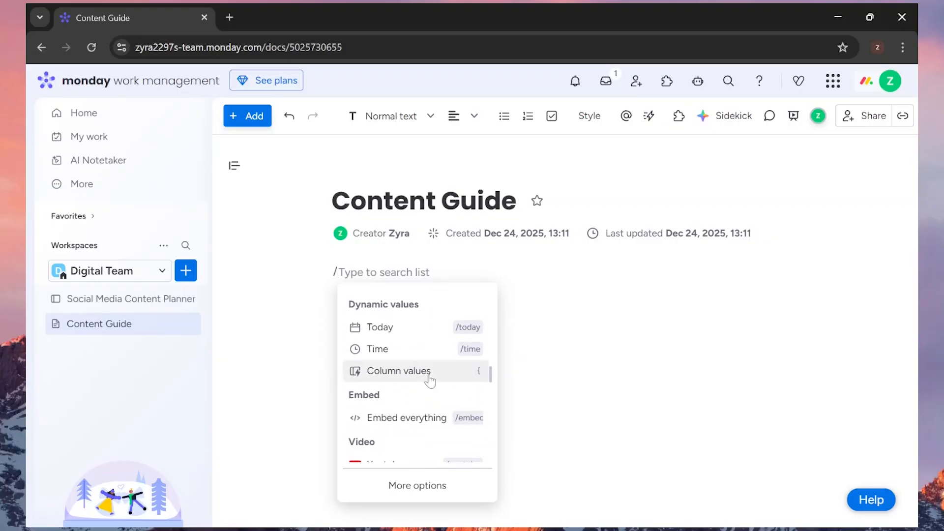
{"action": "scroll", "coordinate": [430, 380], "scroll_direction": "up", "scroll_amount": 15}
{"action": "scroll", "coordinate": [429, 379], "scroll_direction": "down", "scroll_amount": 8}
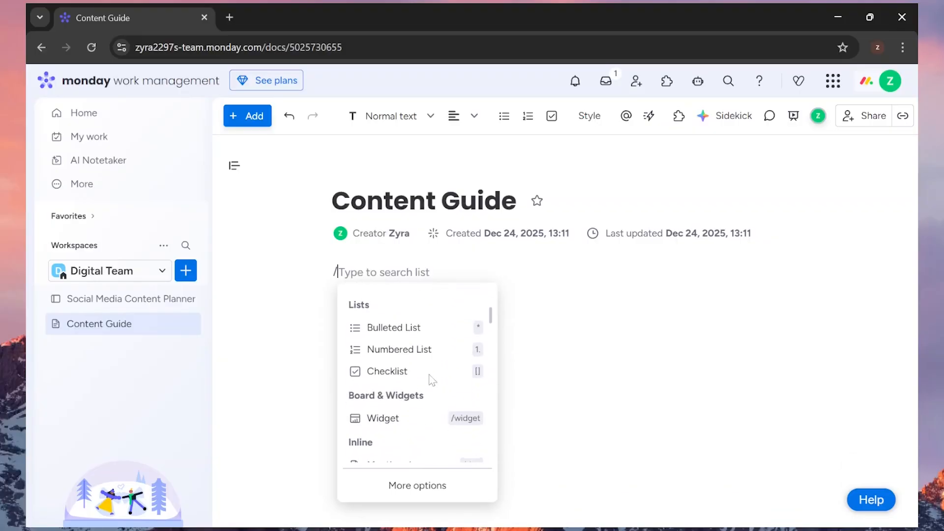
{"action": "scroll", "coordinate": [430, 381], "scroll_direction": "down", "scroll_amount": 5}
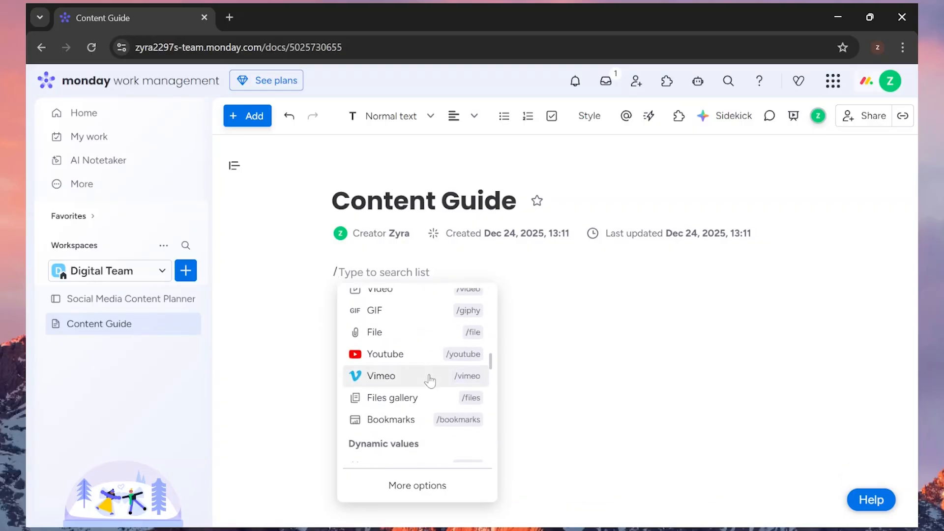
{"action": "scroll", "coordinate": [430, 380], "scroll_direction": "down", "scroll_amount": 3}
{"action": "scroll", "coordinate": [432, 372], "scroll_direction": "down", "scroll_amount": 3}
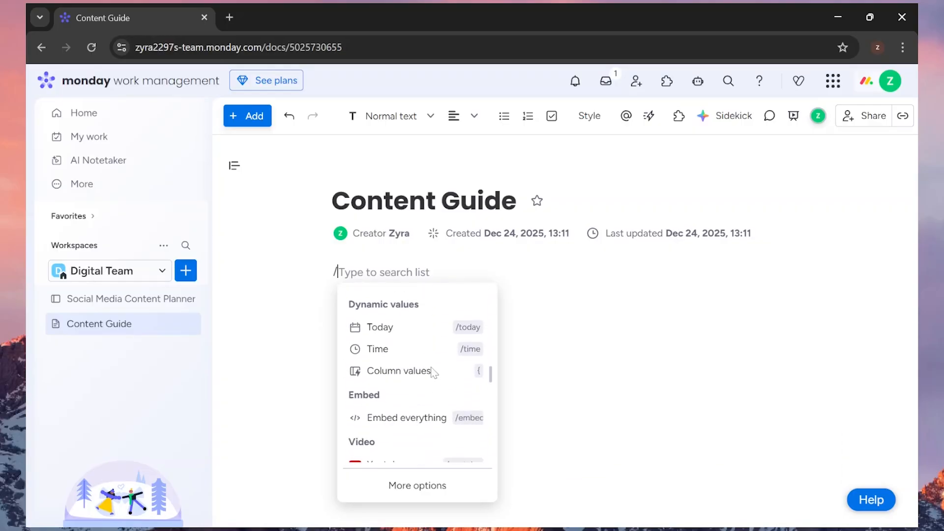
{"action": "scroll", "coordinate": [433, 373], "scroll_direction": "down", "scroll_amount": 3}
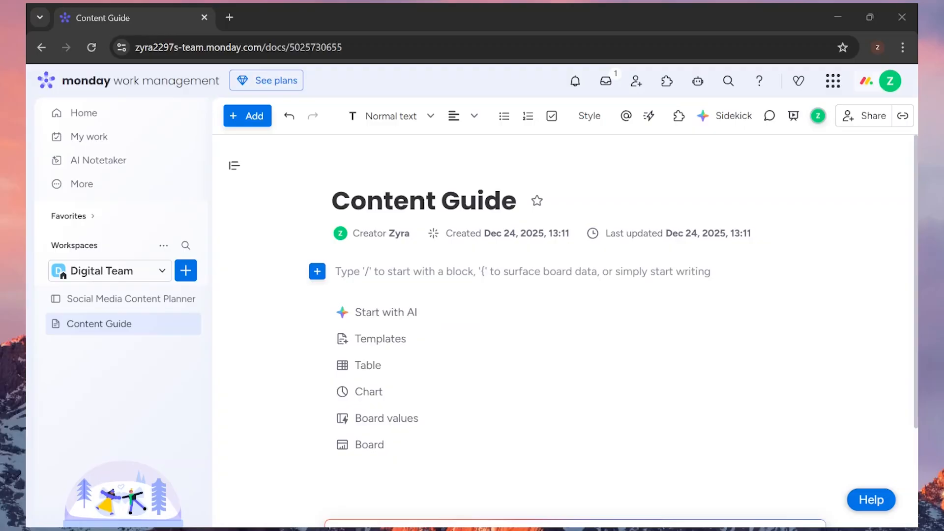
Step: Generate a content guideline doc with AI covering goals and tone of voice, Instagram, LinkedIn, YouTube guidelines, hashtag and caption structure, approval checklist, monthly content overview
{"action": "left_click", "coordinate": [379, 317]}
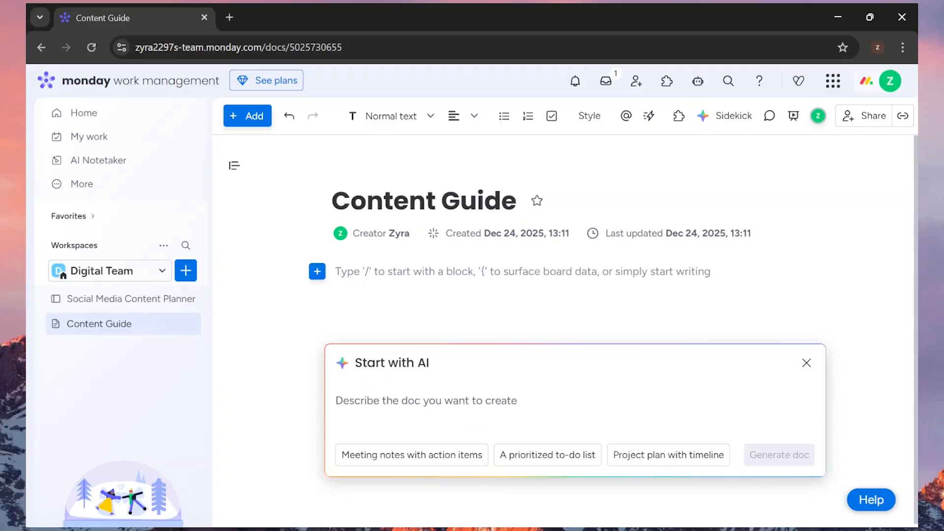
{"action": "type", "text": "Create a content guideline document with these points included Content goals and tone of voice Platform specific guidelines Instagram LinkedIn YouTube Hashtag and caption structure Approval checklist Monthly content overview"}
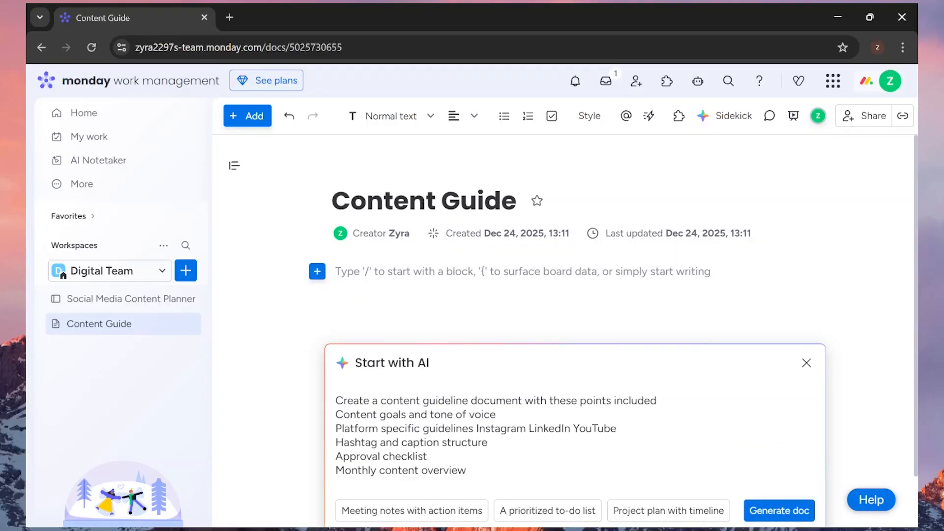
{"action": "scroll", "coordinate": [563, 344], "scroll_direction": "down", "scroll_amount": 2}
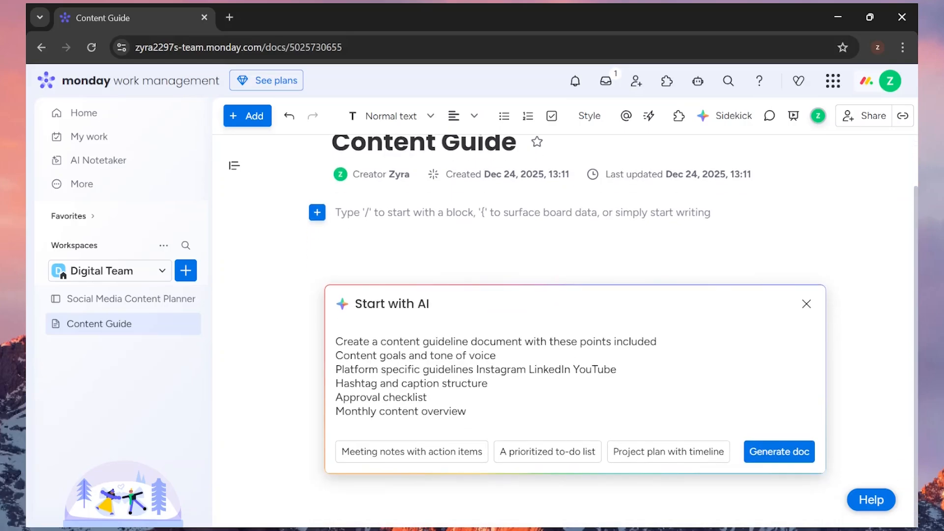
{"action": "left_click", "coordinate": [775, 455]}
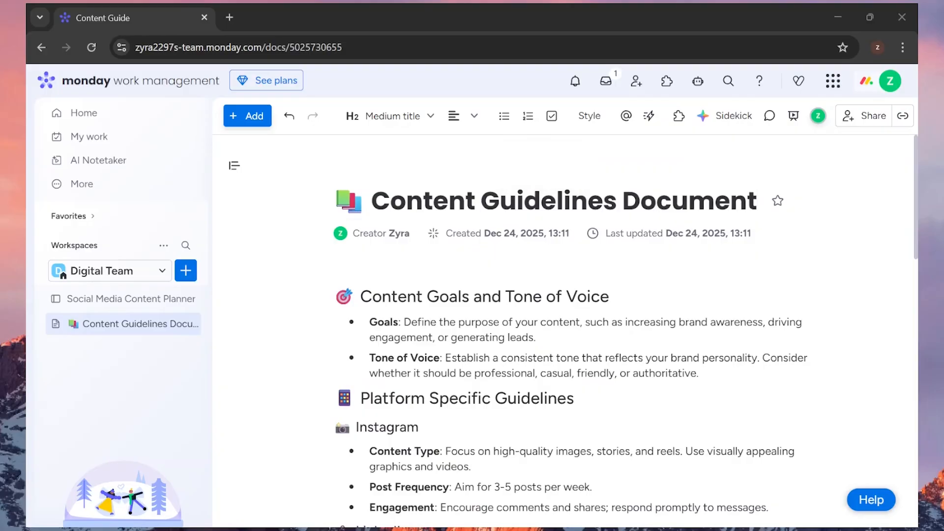
Step: Review the generated doc from the content goals through the platform guidelines and approval checklist to the monthly overview table and conclusion
{"action": "scroll", "coordinate": [565, 329], "scroll_direction": "down", "scroll_amount": 7}
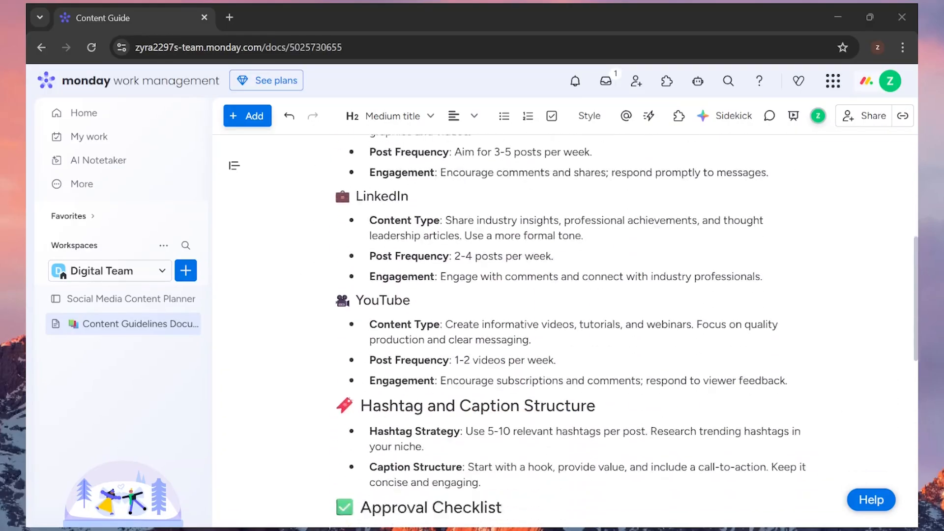
{"action": "scroll", "coordinate": [818, 347], "scroll_direction": "down", "scroll_amount": 12}
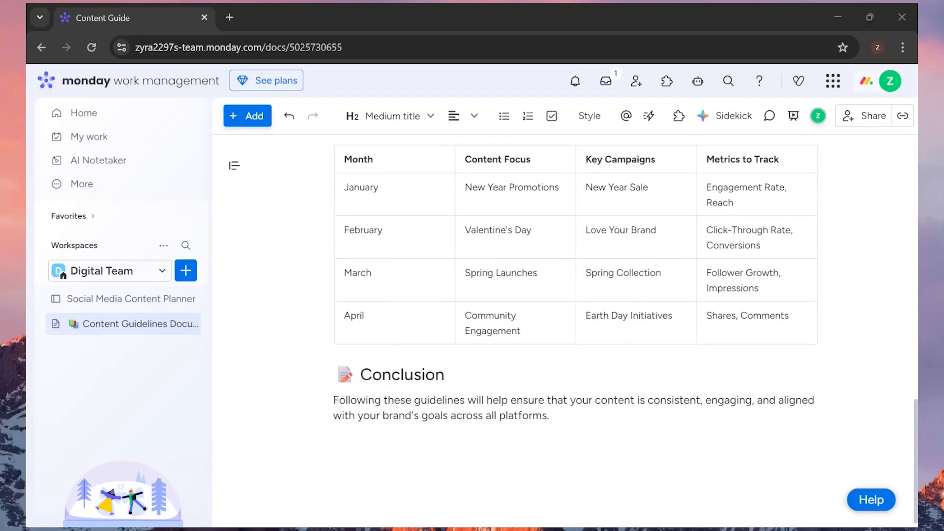
{"action": "scroll", "coordinate": [818, 346], "scroll_direction": "up", "scroll_amount": 1}
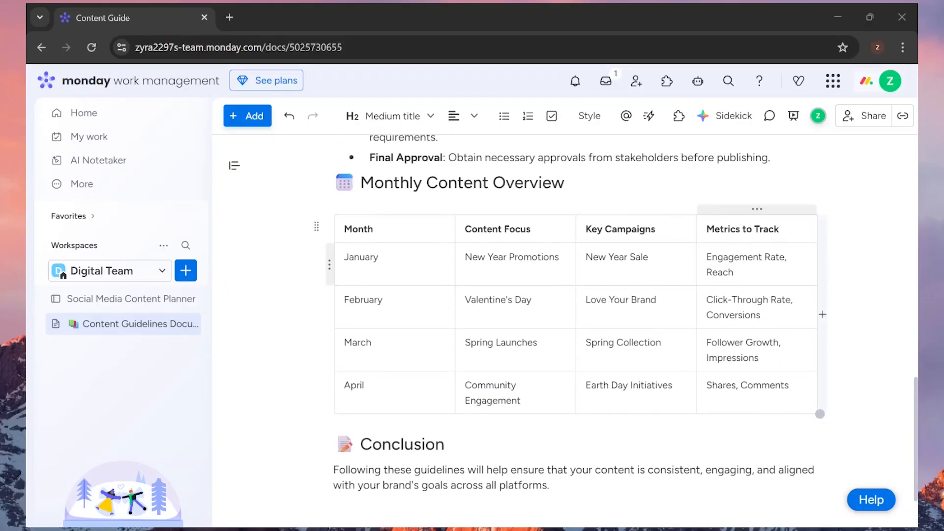
{"action": "scroll", "coordinate": [617, 323], "scroll_direction": "down", "scroll_amount": 1}
{"action": "scroll", "coordinate": [570, 319], "scroll_direction": "up", "scroll_amount": 15}
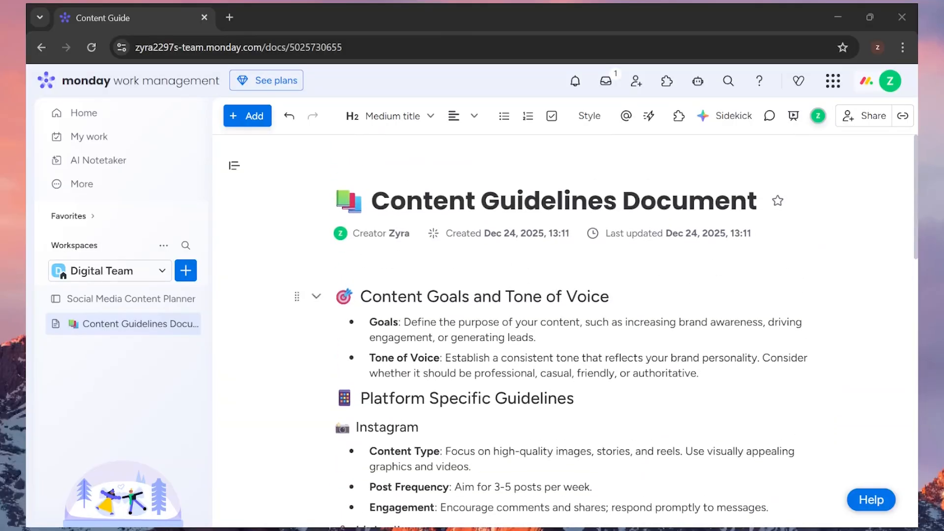
{"action": "scroll", "coordinate": [570, 320], "scroll_direction": "down", "scroll_amount": 15}
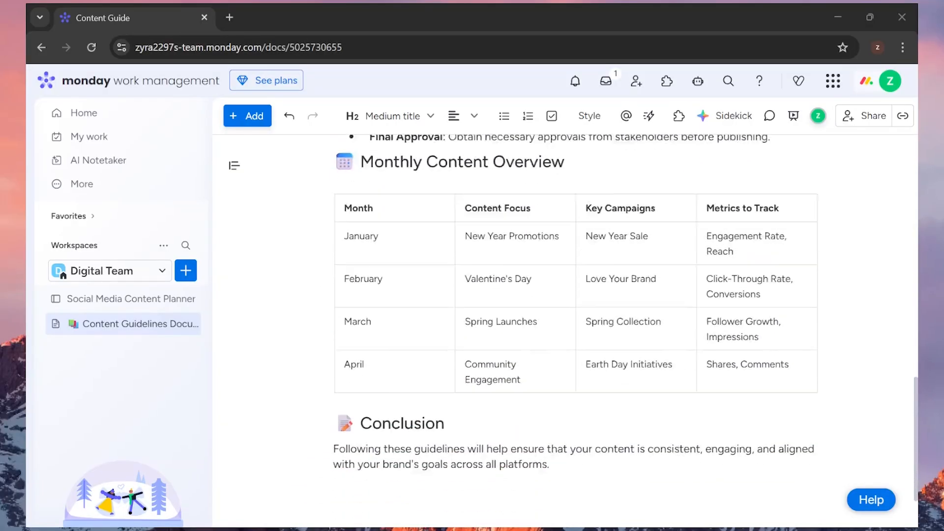
{"action": "scroll", "coordinate": [547, 406], "scroll_direction": "down", "scroll_amount": 1}
{"action": "scroll", "coordinate": [548, 406], "scroll_direction": "up", "scroll_amount": 1}
{"action": "scroll", "coordinate": [573, 403], "scroll_direction": "up", "scroll_amount": 3}
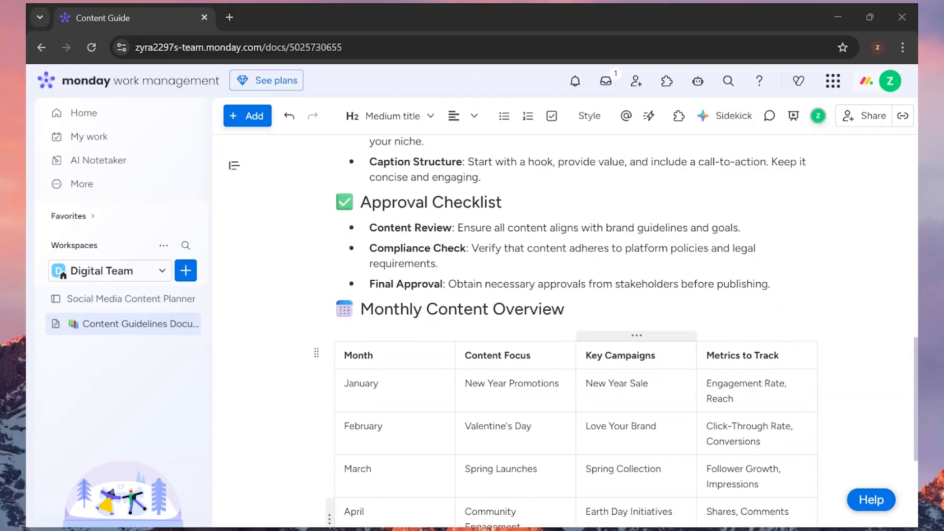
{"action": "scroll", "coordinate": [576, 403], "scroll_direction": "down", "scroll_amount": 3}
Step: Examine the block types that can be inserted on a new line below the Conclusion paragraph, and undo that line
{"action": "left_click", "coordinate": [551, 404]}
{"action": "key", "text": "Return"}
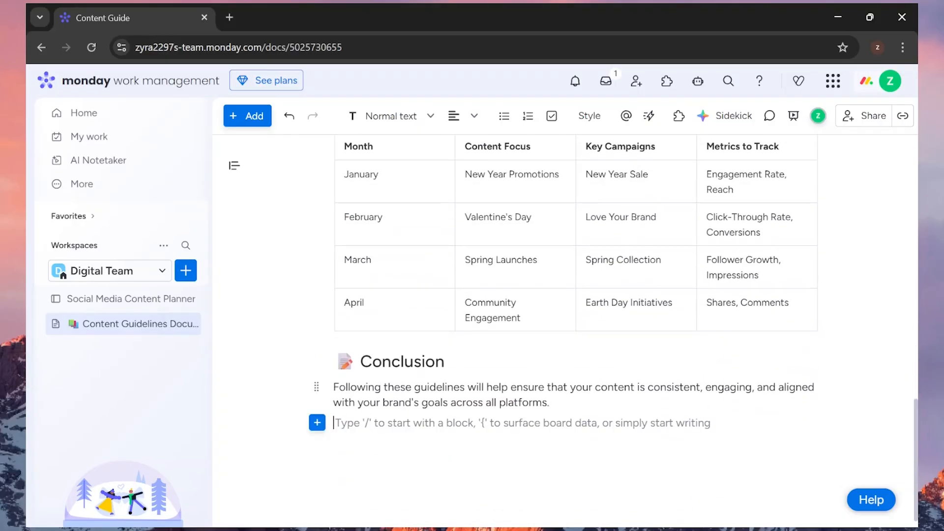
{"action": "left_click", "coordinate": [317, 423]}
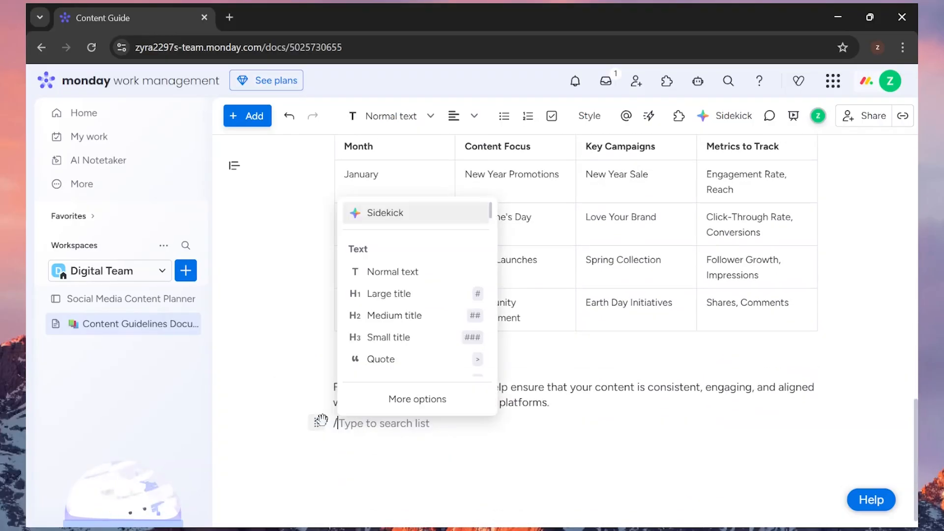
{"action": "scroll", "coordinate": [450, 325], "scroll_direction": "down", "scroll_amount": 5}
{"action": "scroll", "coordinate": [450, 327], "scroll_direction": "down", "scroll_amount": 2}
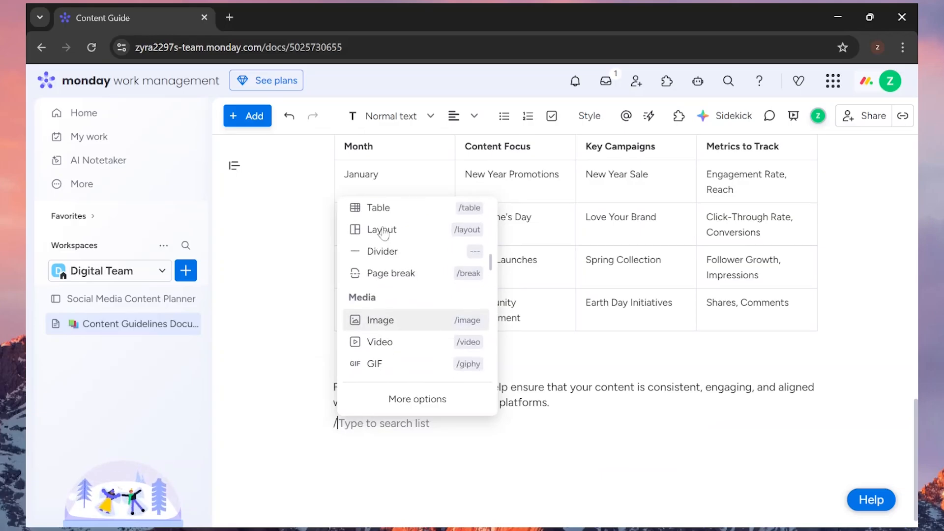
{"action": "scroll", "coordinate": [442, 325], "scroll_direction": "up", "scroll_amount": 10}
{"action": "scroll", "coordinate": [435, 327], "scroll_direction": "down", "scroll_amount": 4}
{"action": "scroll", "coordinate": [435, 327], "scroll_direction": "down", "scroll_amount": 2}
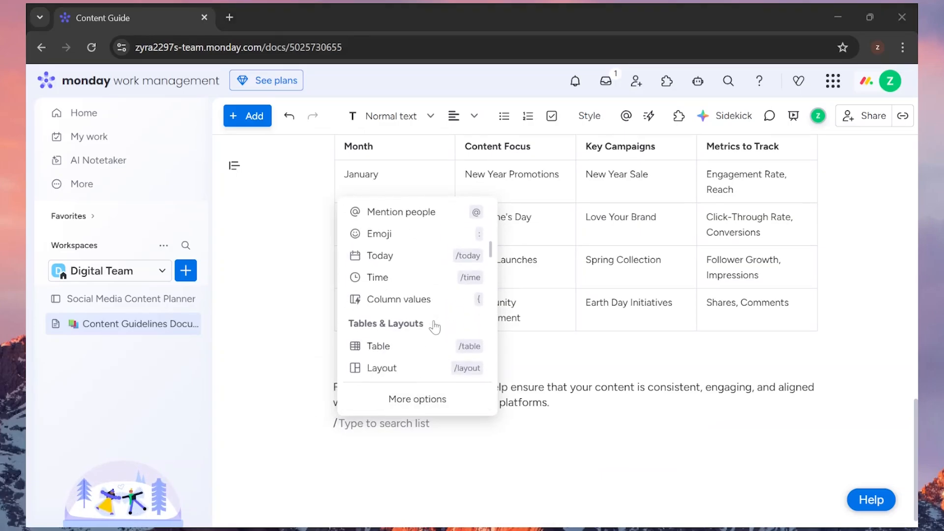
{"action": "key", "text": "ctrl+z"}
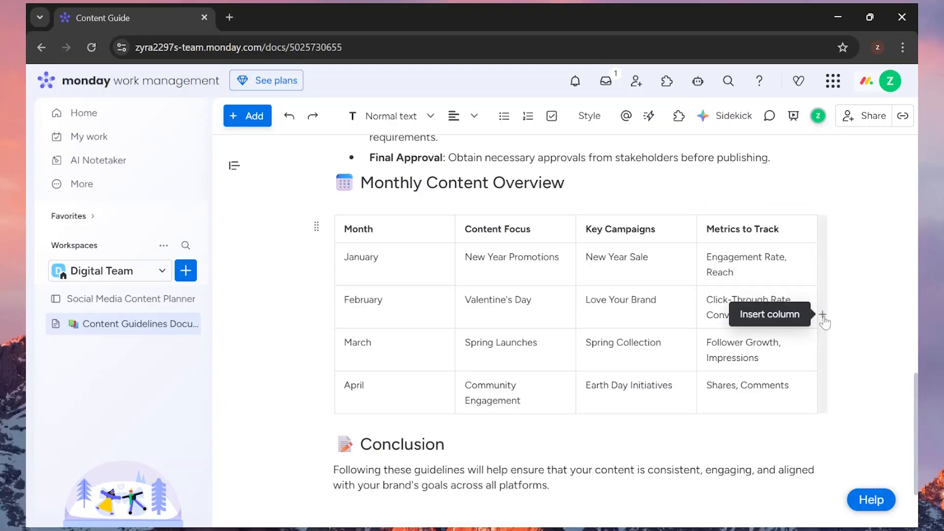
Step: Add a "Managed by" column after Metrics to Track in the monthly overview table and mention the doc's creator in the January row
{"action": "left_click", "coordinate": [823, 317]}
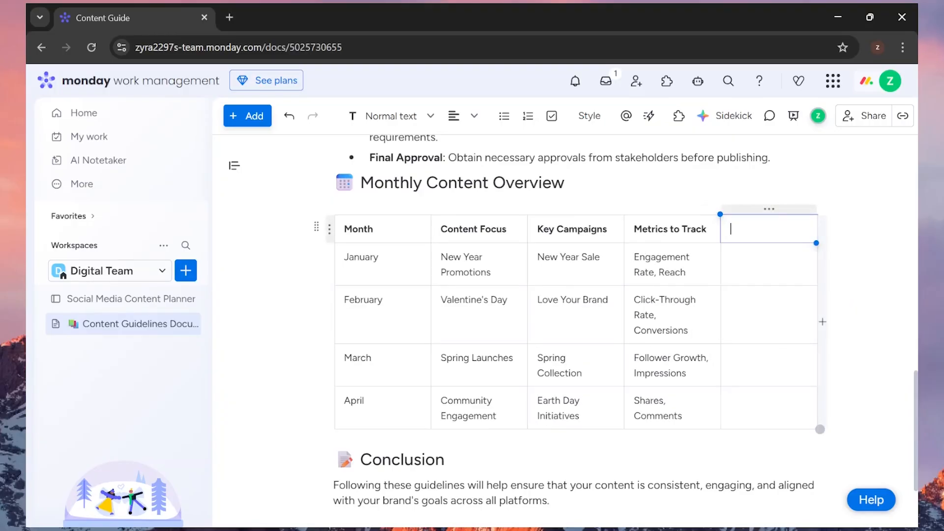
{"action": "type", "text": "Managed by"}
{"action": "left_click", "coordinate": [769, 260]}
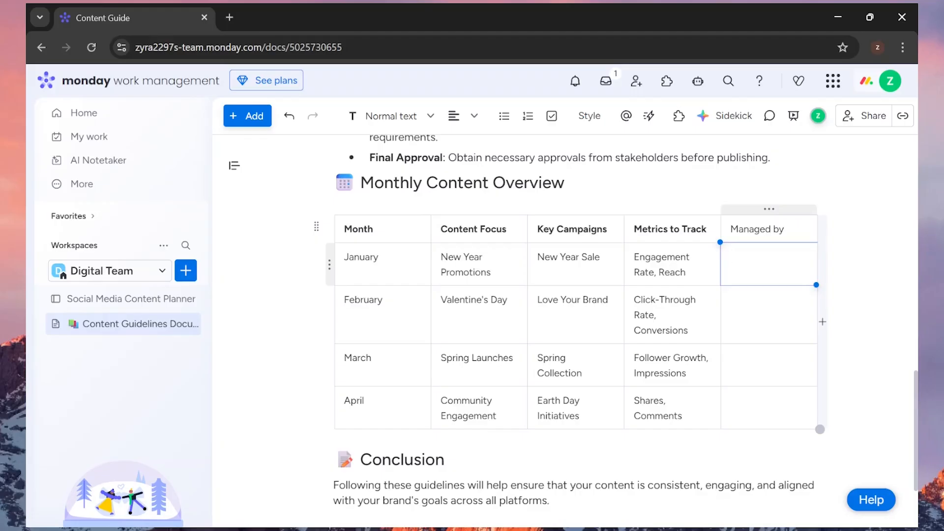
{"action": "type", "text": "@"}
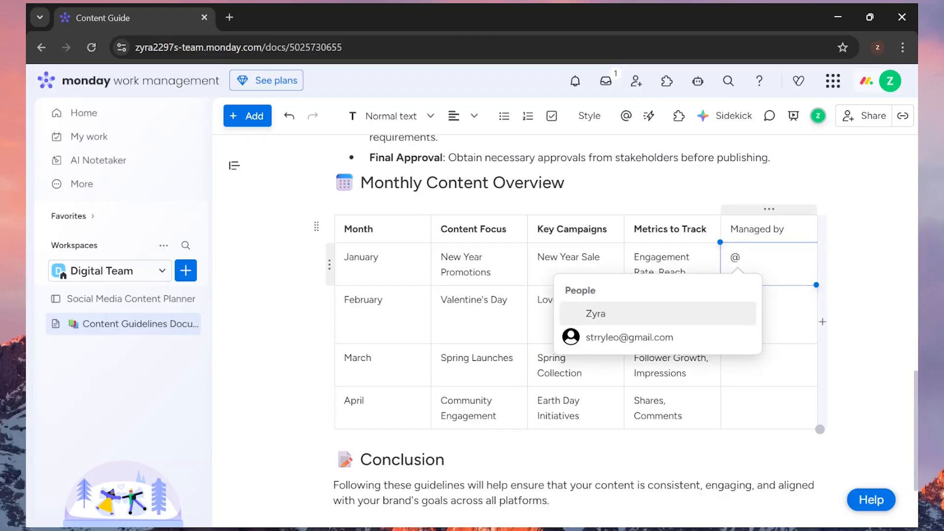
{"action": "left_click", "coordinate": [618, 317]}
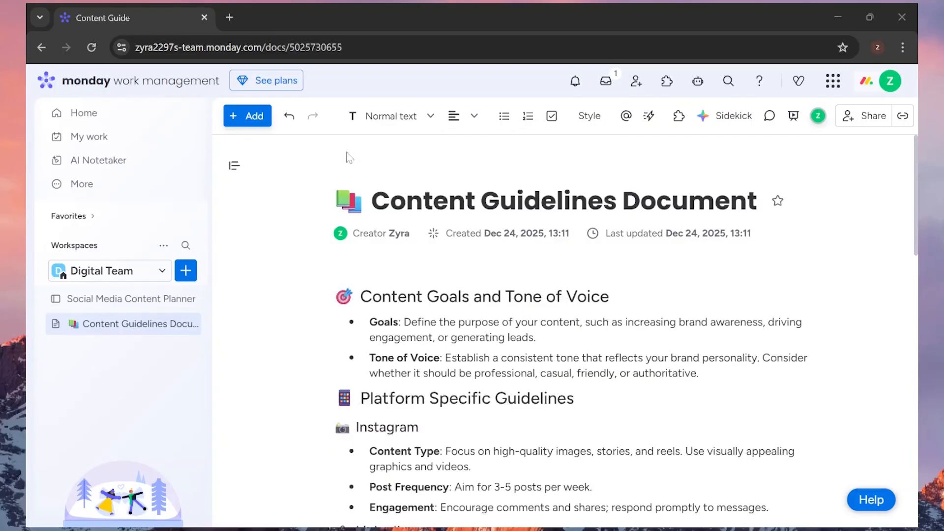
Step: Add a cover image with a glowing teal chart line above the Content Guidelines Document title
{"action": "mouse_move", "coordinate": [330, 176]}
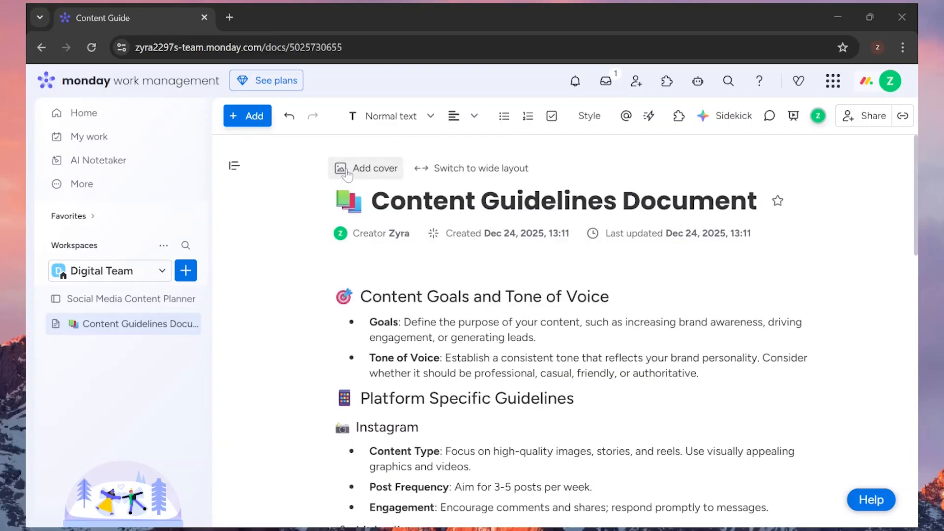
{"action": "left_click", "coordinate": [346, 169]}
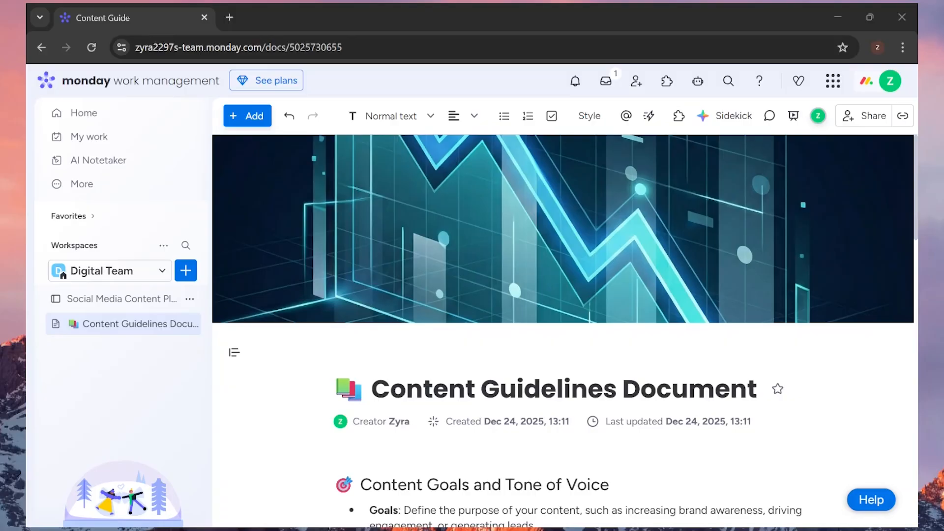
Step: Create a new dashboard named "Dashboard" in the Digital Team workspace with Main privacy
{"action": "left_click", "coordinate": [185, 270]}
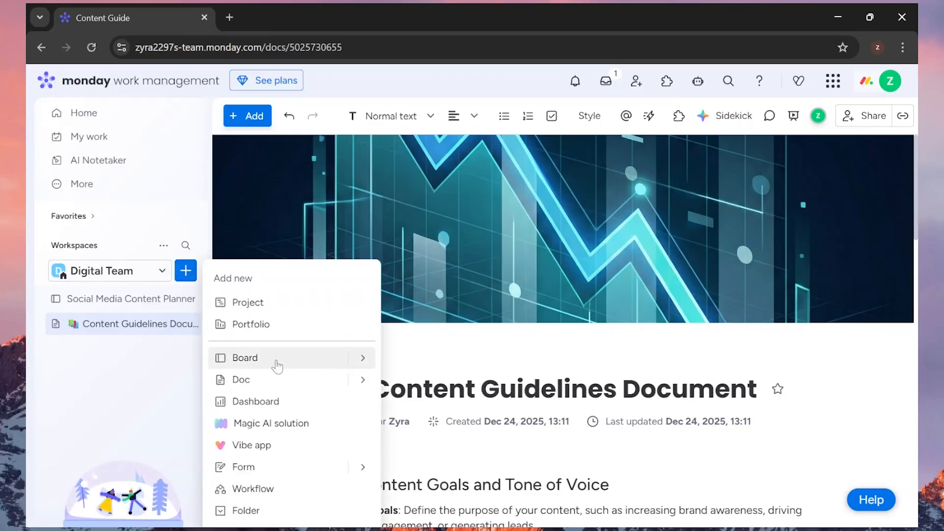
{"action": "left_click", "coordinate": [256, 401]}
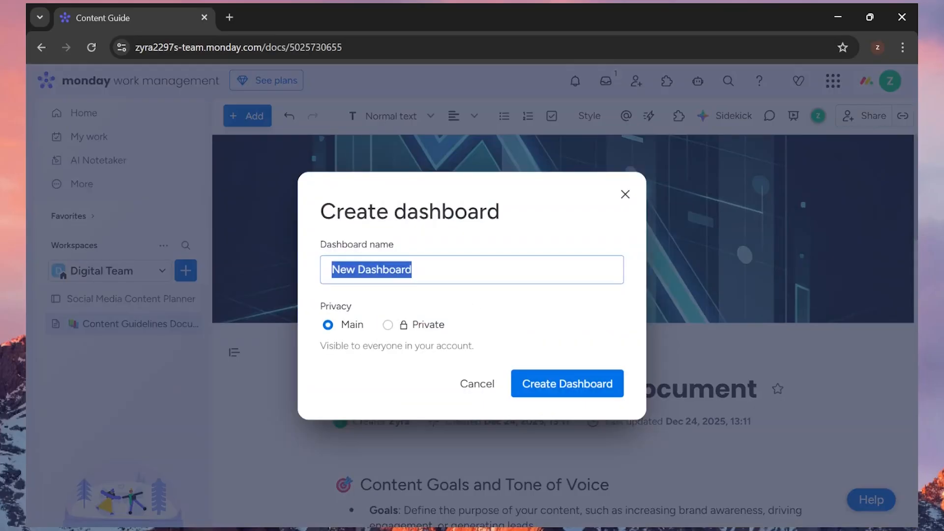
{"action": "type", "text": "Das"}
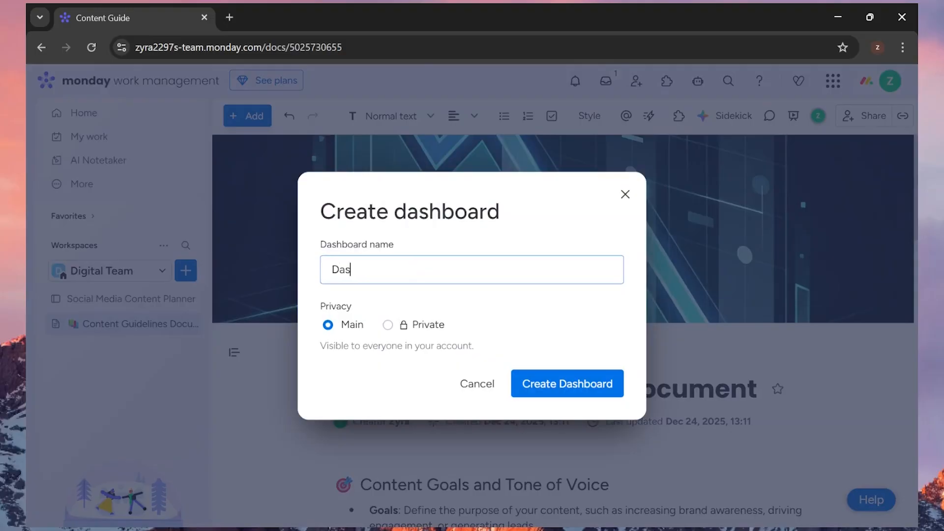
{"action": "type", "text": "hboard"}
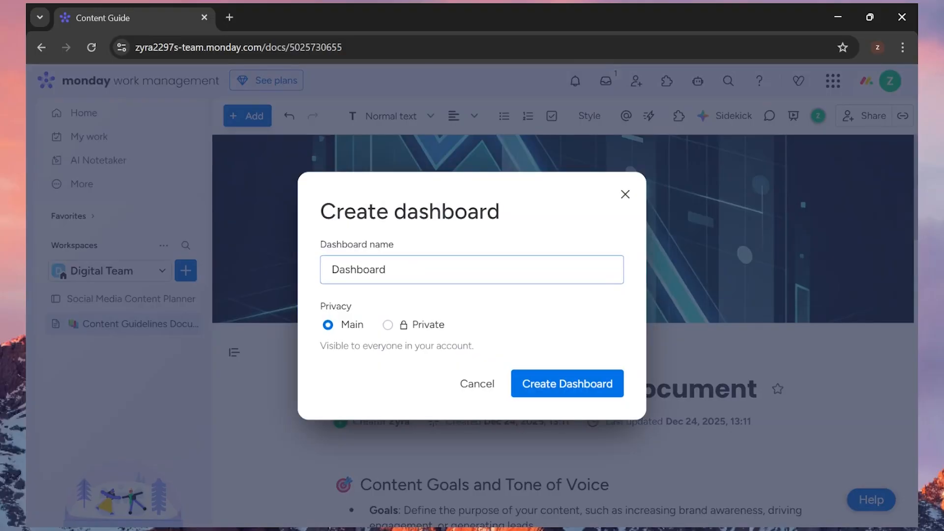
{"action": "left_click", "coordinate": [564, 389]}
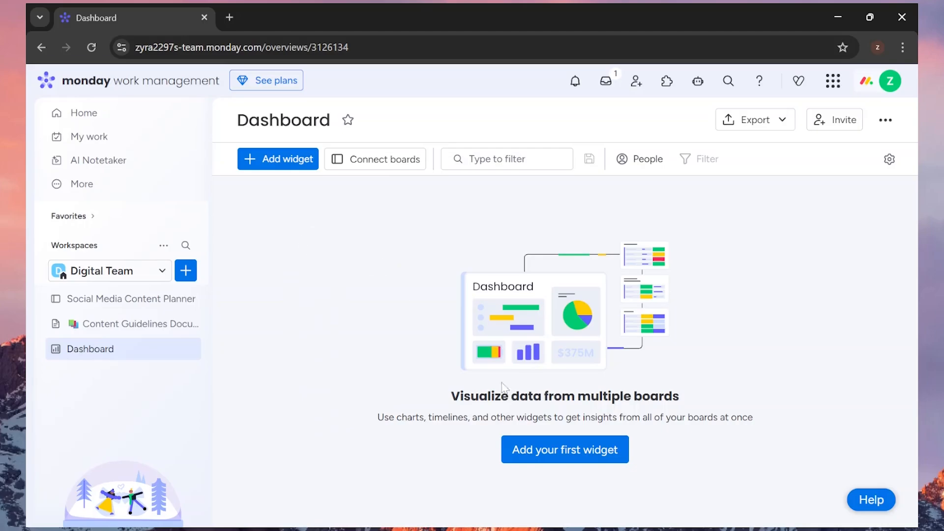
Step: Connect the Social Media Content Planner board to the dashboard
{"action": "left_click", "coordinate": [350, 166]}
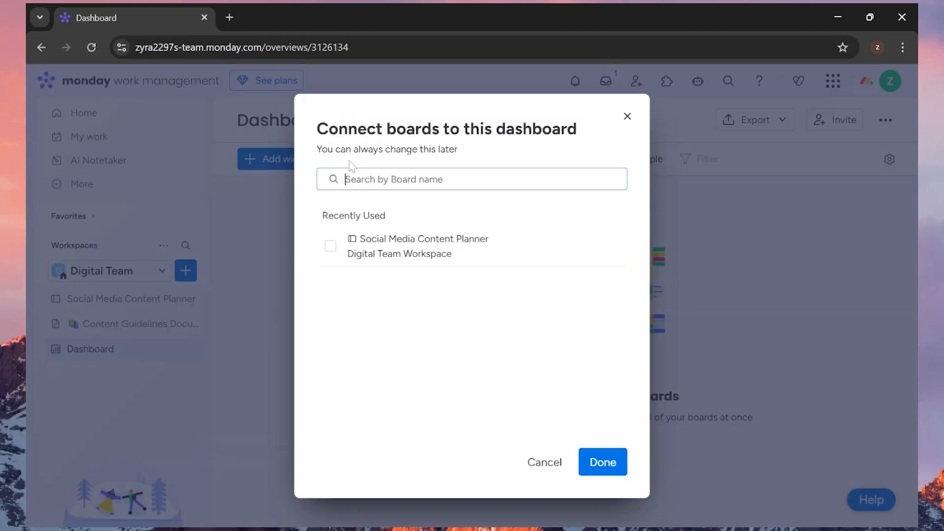
{"action": "left_click", "coordinate": [328, 247]}
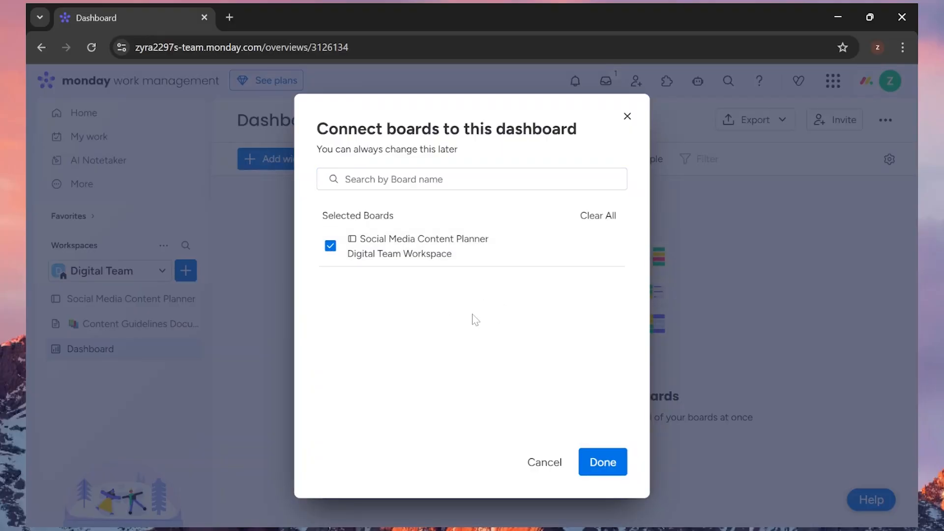
{"action": "left_click", "coordinate": [597, 468]}
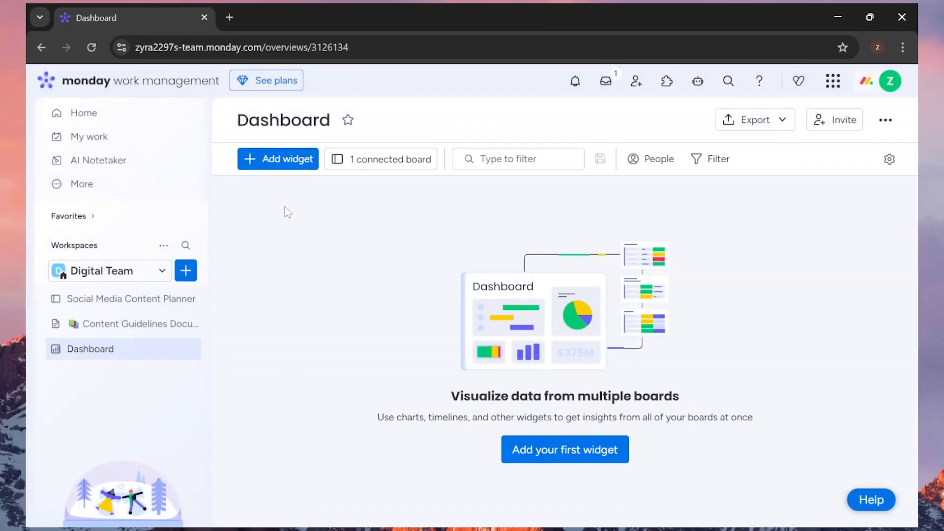
Step: Browse the available dashboard widgets in the Widgets Center, from the Staying on Top category through Apps by monday
{"action": "left_click", "coordinate": [279, 169]}
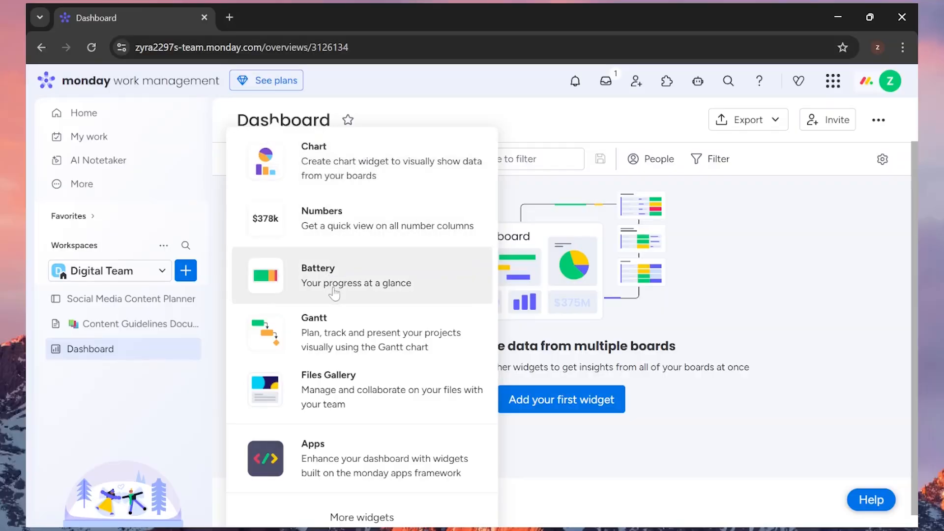
{"action": "scroll", "coordinate": [326, 388], "scroll_direction": "down", "scroll_amount": 1}
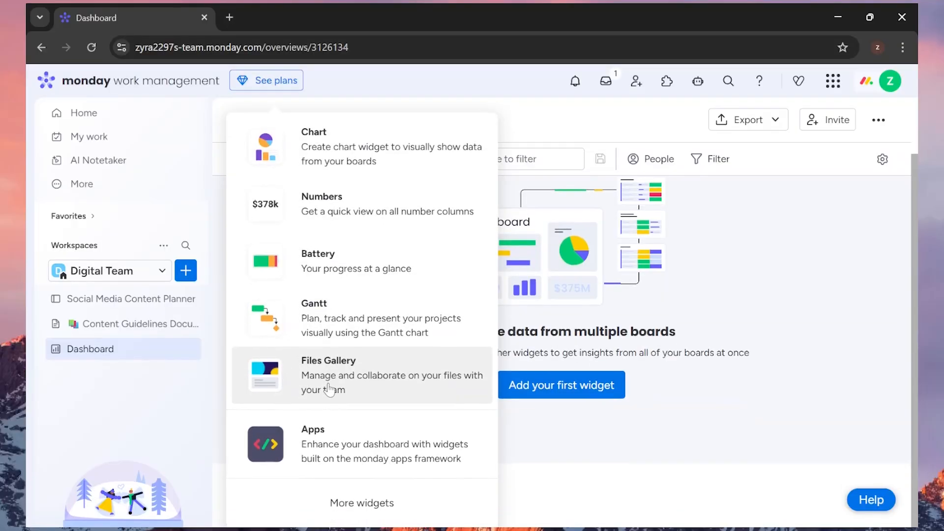
{"action": "scroll", "coordinate": [380, 300], "scroll_direction": "up", "scroll_amount": 2}
{"action": "scroll", "coordinate": [379, 306], "scroll_direction": "down", "scroll_amount": 2}
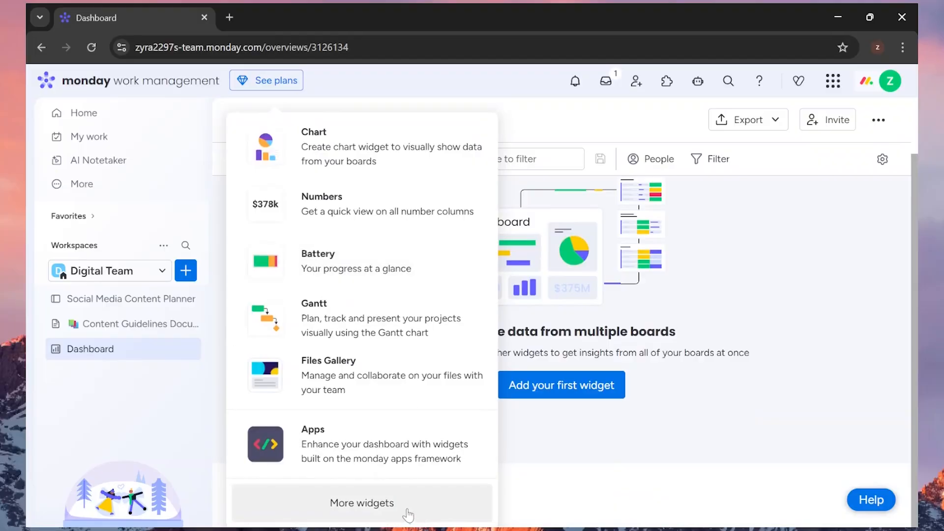
{"action": "left_click", "coordinate": [338, 507]}
{"action": "scroll", "coordinate": [505, 354], "scroll_direction": "down", "scroll_amount": 3}
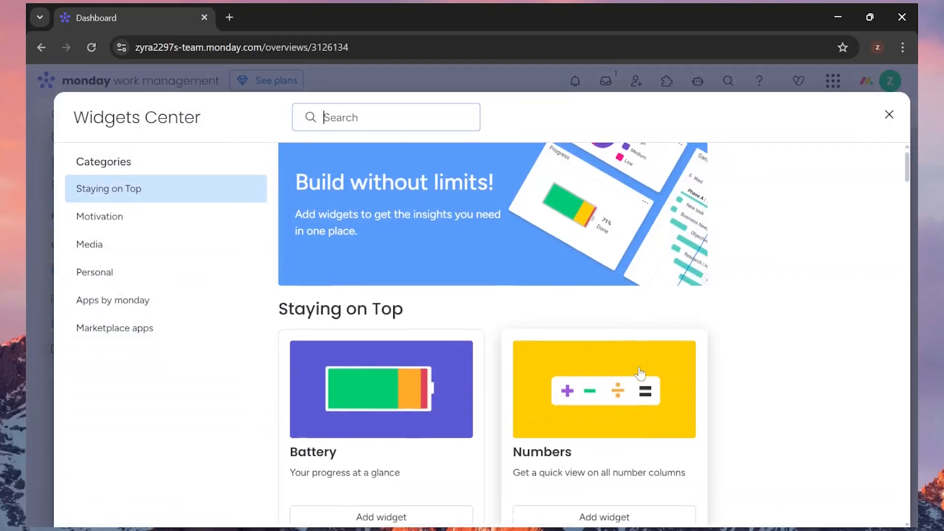
{"action": "scroll", "coordinate": [803, 333], "scroll_direction": "down", "scroll_amount": 12}
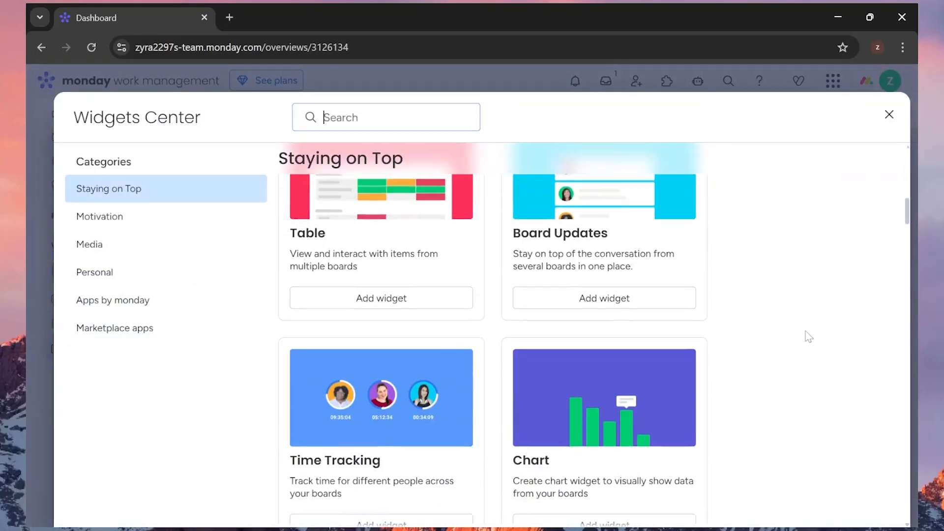
{"action": "scroll", "coordinate": [728, 320], "scroll_direction": "down", "scroll_amount": 13}
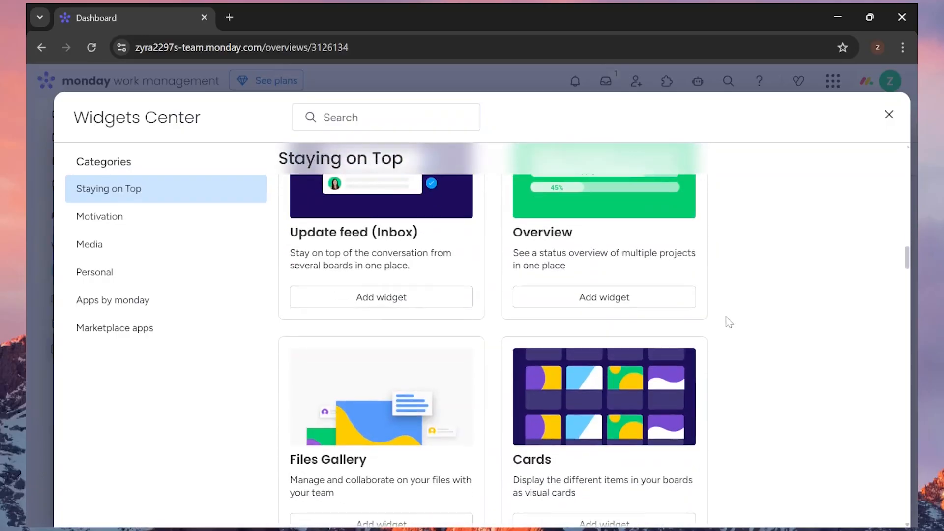
{"action": "scroll", "coordinate": [729, 322], "scroll_direction": "down", "scroll_amount": 10}
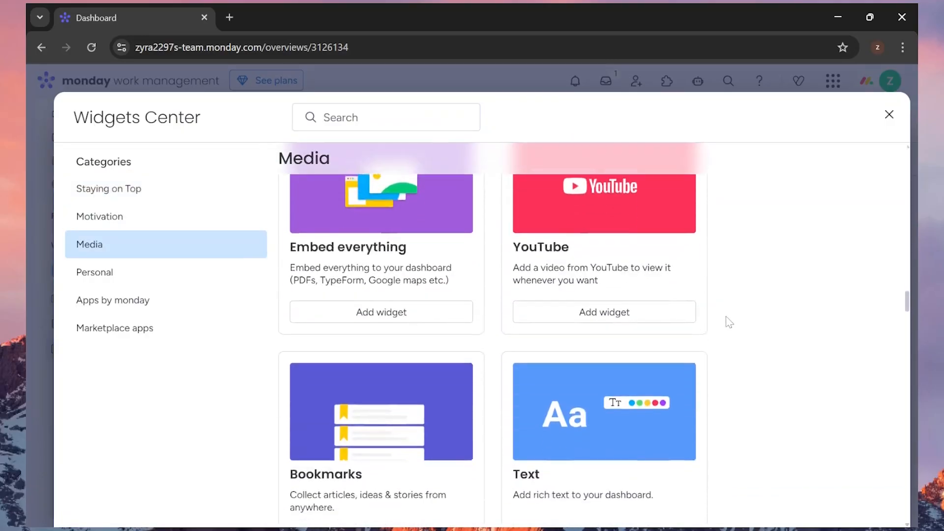
{"action": "scroll", "coordinate": [729, 322], "scroll_direction": "down", "scroll_amount": 14}
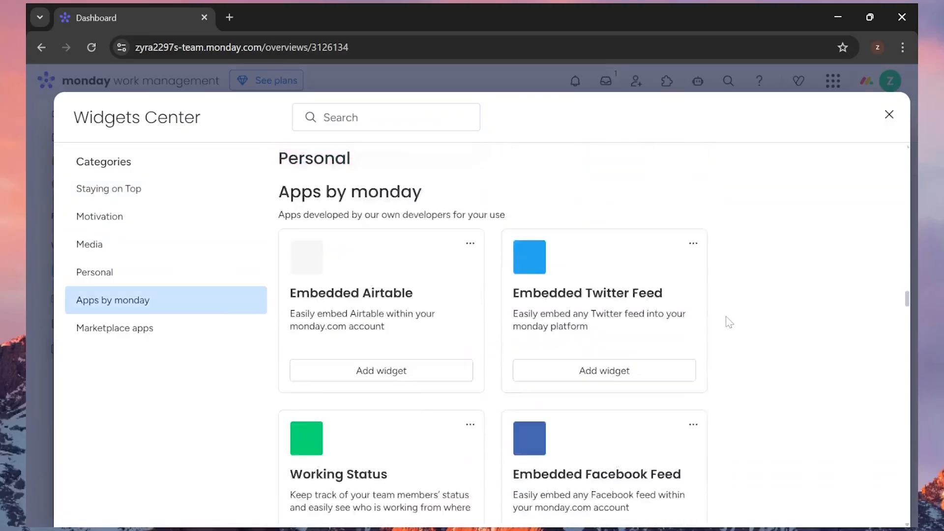
{"action": "left_click", "coordinate": [889, 114]}
Step: Add a Chart widget to the dashboard and rename it "Workload by status"
{"action": "left_click", "coordinate": [276, 158]}
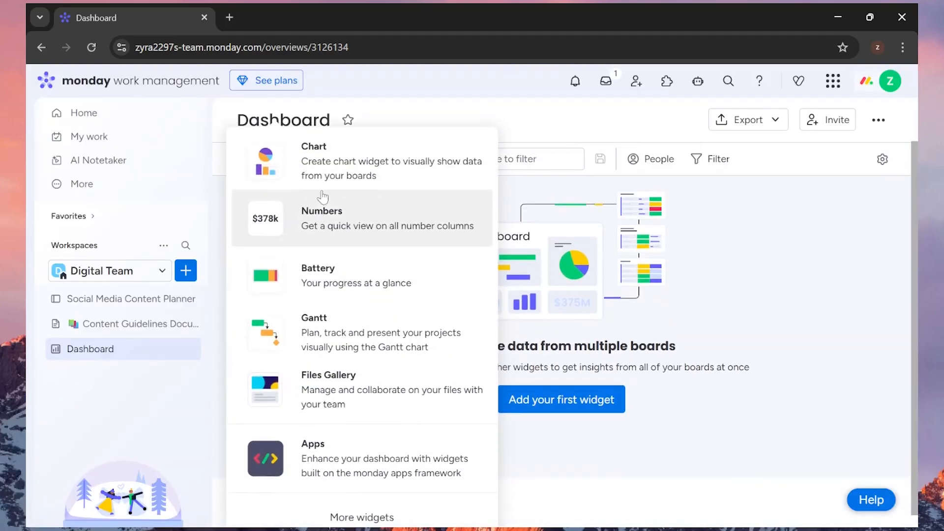
{"action": "left_click", "coordinate": [544, 255]}
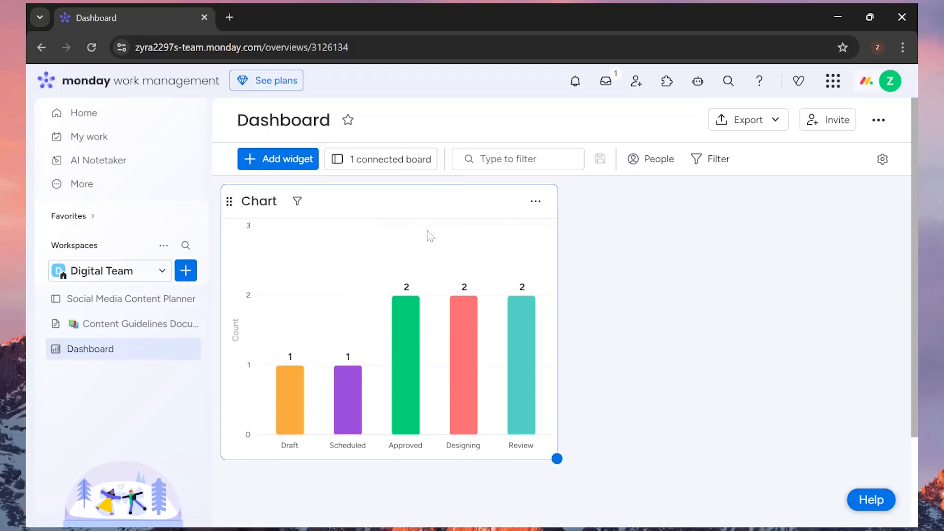
{"action": "left_click", "coordinate": [259, 201]}
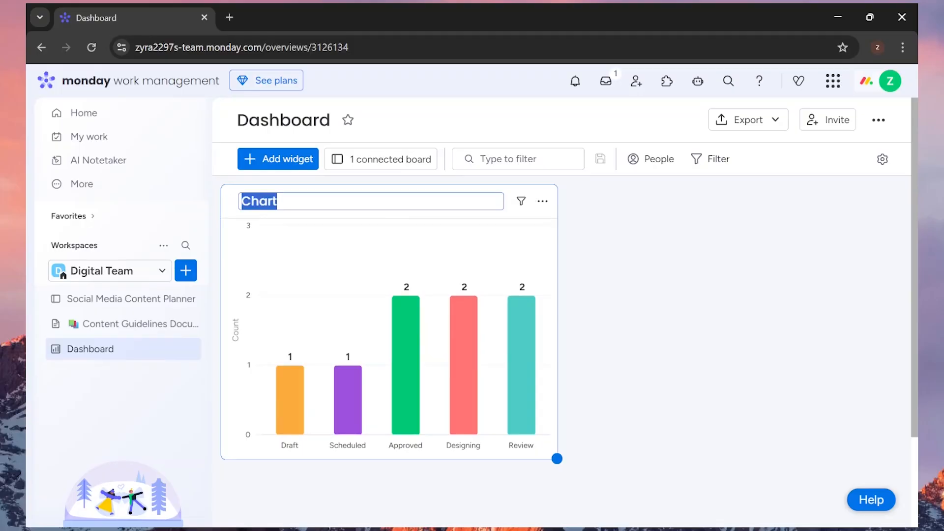
{"action": "type", "text": "Workload by status"}
{"action": "key", "text": "Return"}
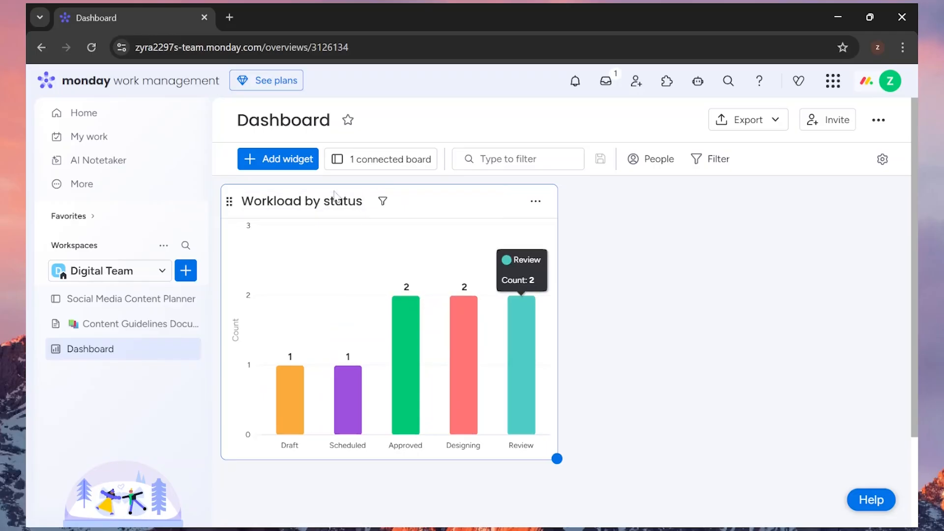
Step: Add a Numbers widget named "High priority content" and fit it beside a widened Workload by status chart so both fill the row
{"action": "left_click", "coordinate": [279, 158]}
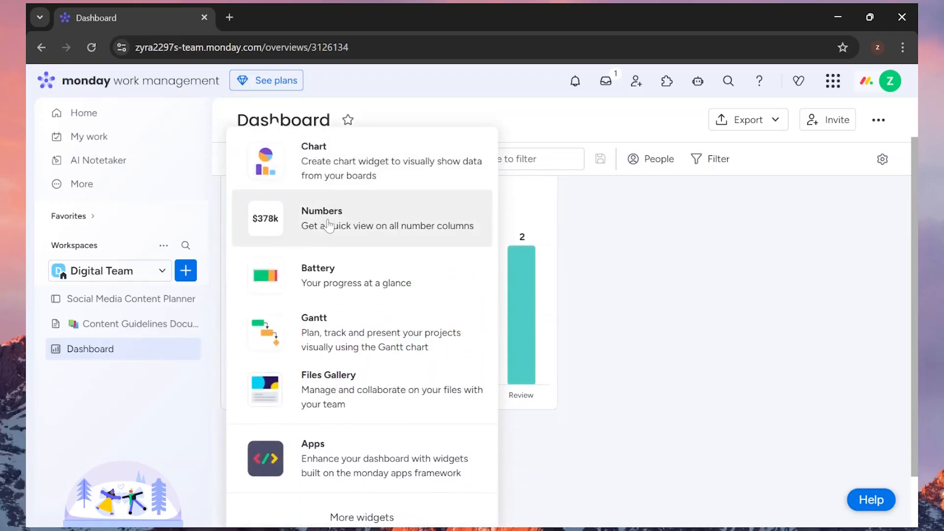
{"action": "left_click", "coordinate": [329, 226]}
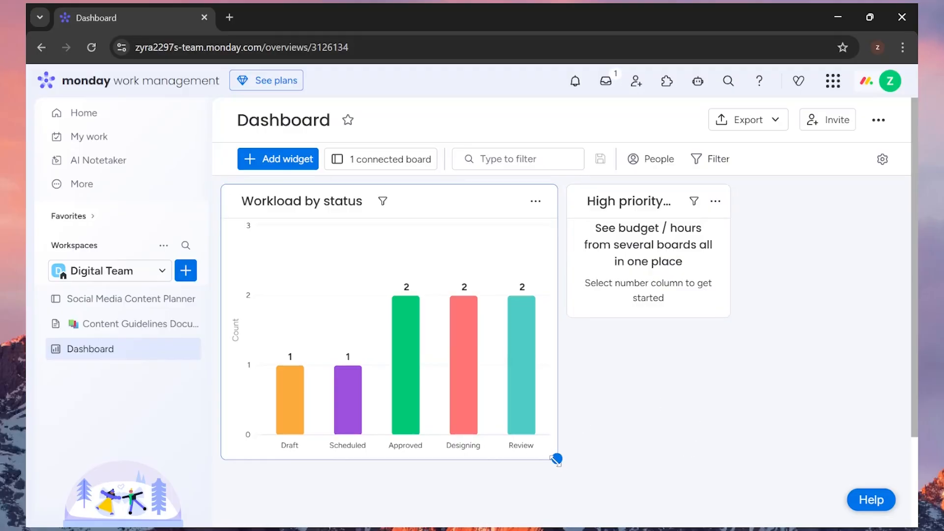
{"action": "left_click_drag", "start_coordinate": [556, 459], "coordinate": [648, 446]}
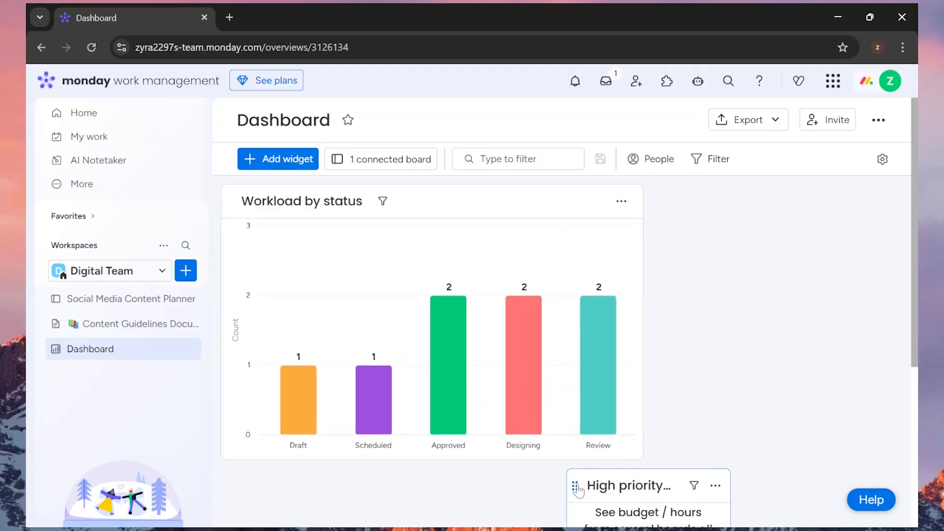
{"action": "left_click_drag", "start_coordinate": [576, 488], "coordinate": [673, 211]}
{"action": "left_click_drag", "start_coordinate": [816, 316], "coordinate": [908, 314]}
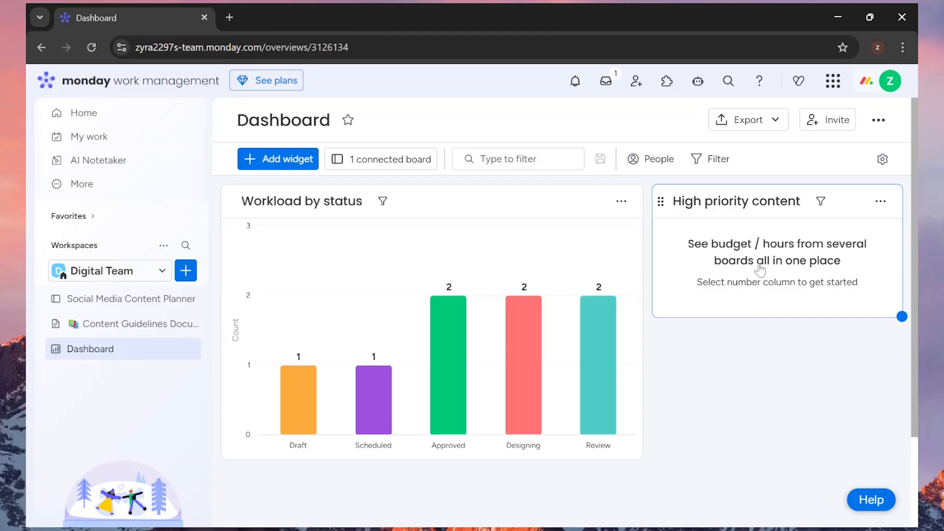
Step: Set the High priority content widget to count items and save a Social Media Content Planner filter where Priority is Critical or High
{"action": "left_click", "coordinate": [780, 265]}
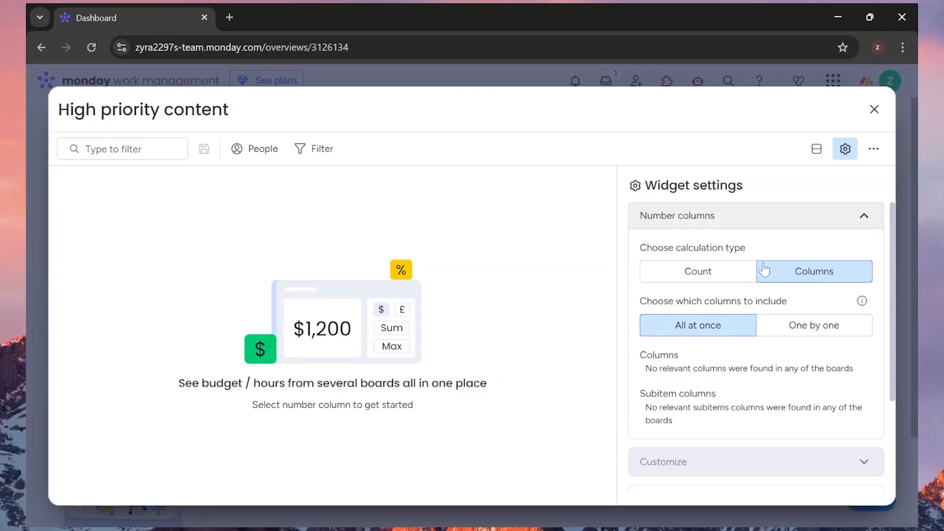
{"action": "left_click", "coordinate": [703, 278]}
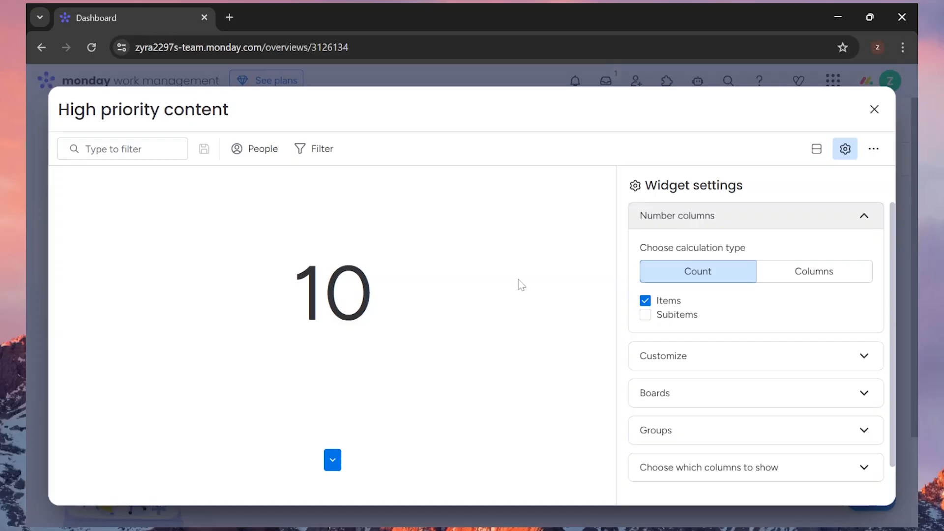
{"action": "left_click", "coordinate": [312, 148]}
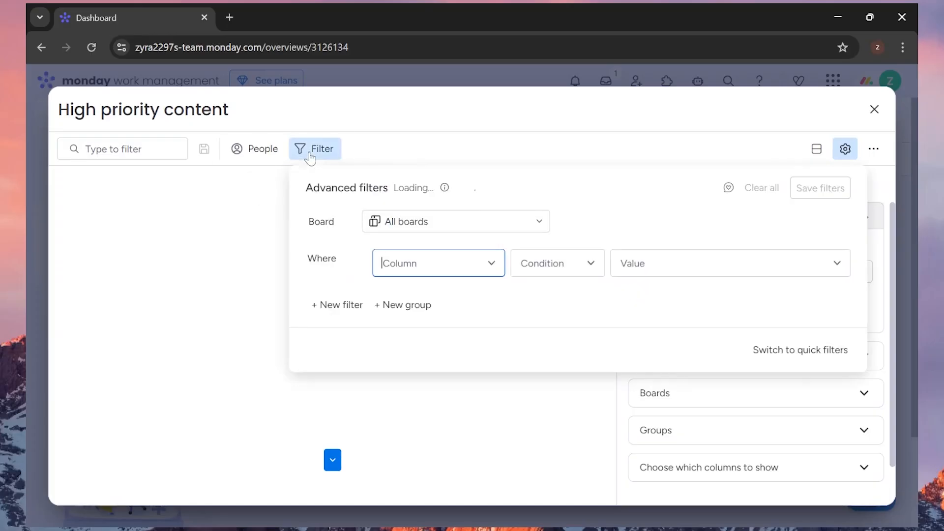
{"action": "left_click", "coordinate": [422, 227]}
{"action": "left_click", "coordinate": [393, 277]}
{"action": "left_click", "coordinate": [407, 264]}
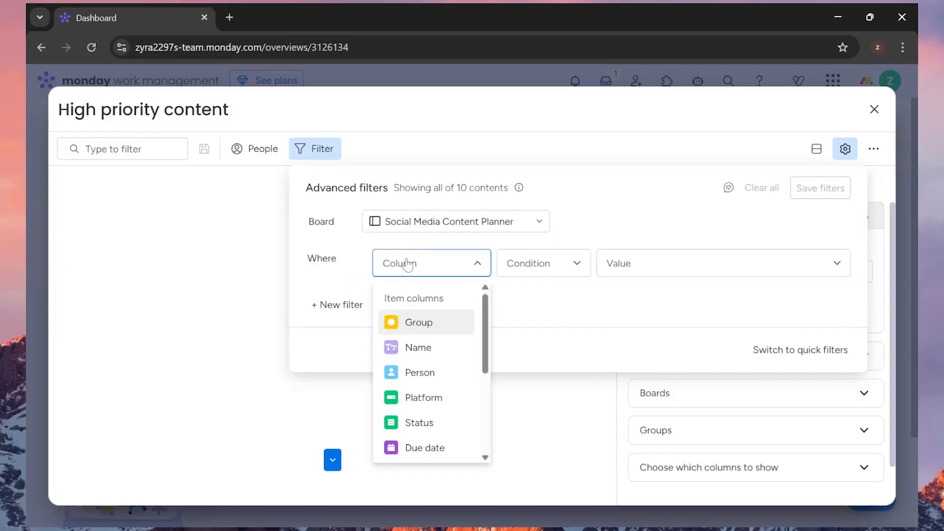
{"action": "scroll", "coordinate": [442, 371], "scroll_direction": "down", "scroll_amount": 3}
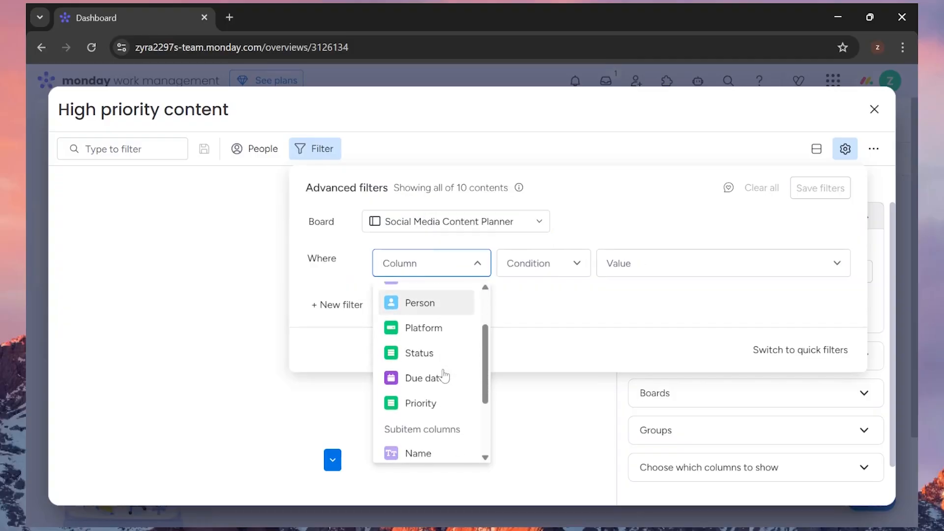
{"action": "left_click", "coordinate": [435, 404]}
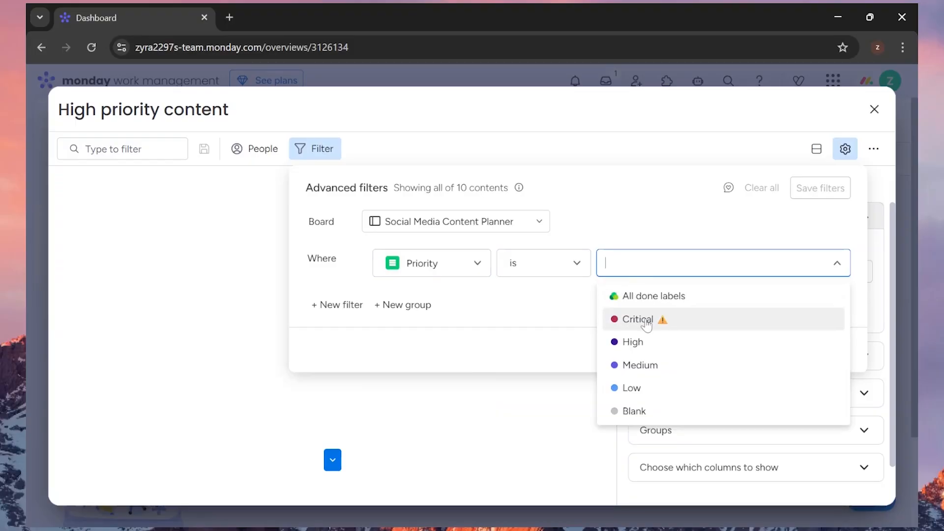
{"action": "left_click", "coordinate": [645, 322]}
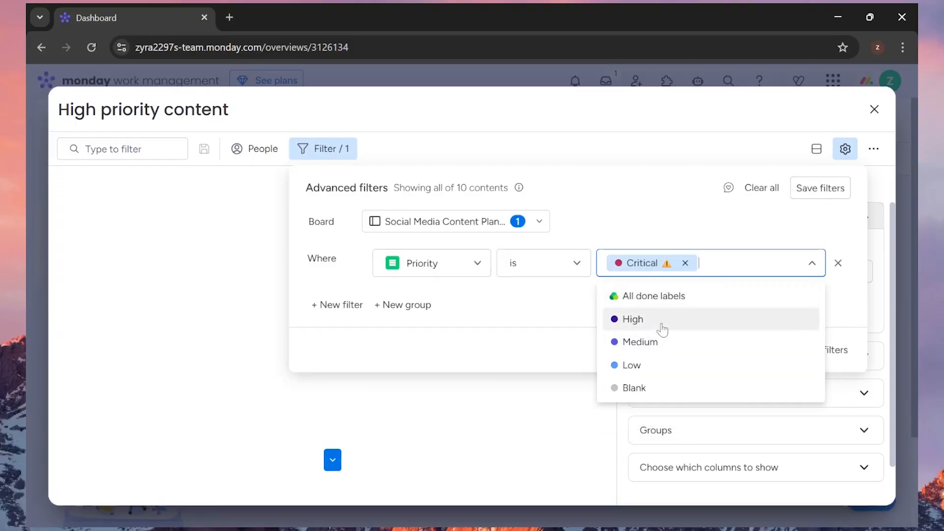
{"action": "left_click", "coordinate": [657, 321]}
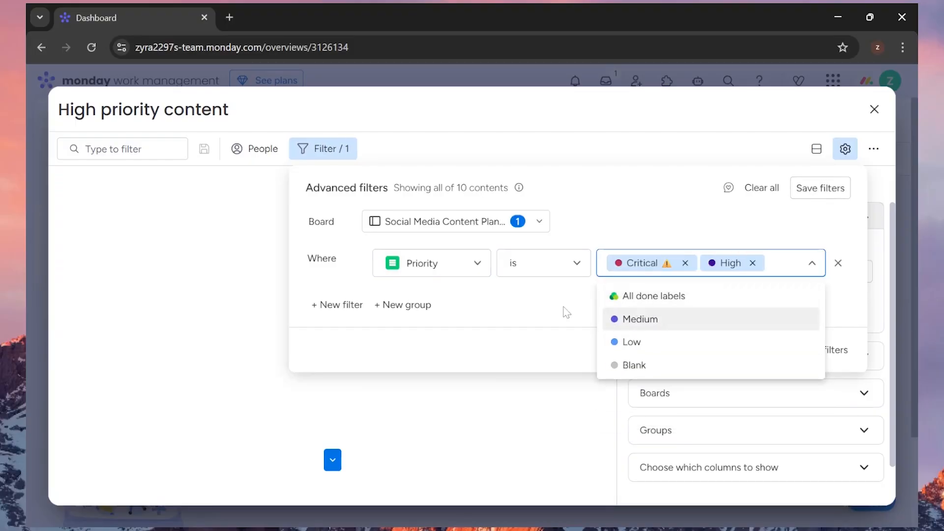
{"action": "left_click", "coordinate": [825, 195]}
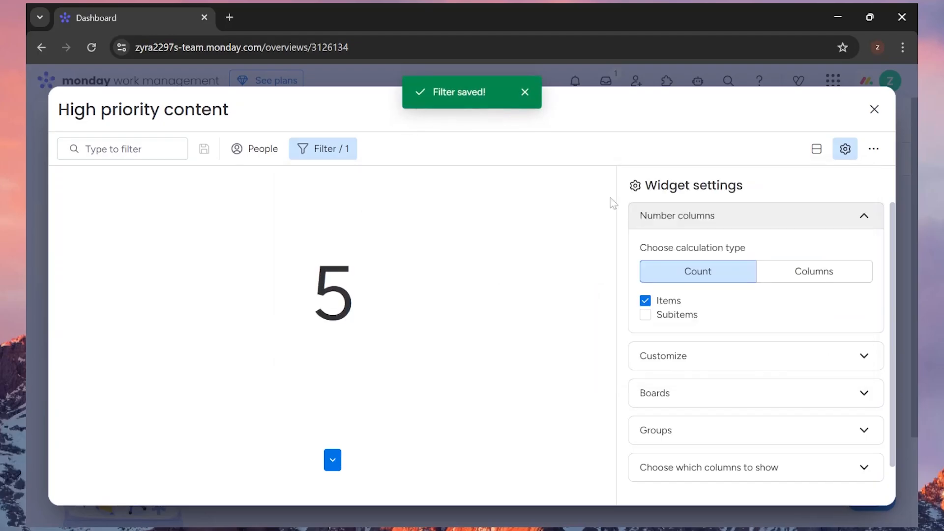
{"action": "key", "text": "Escape"}
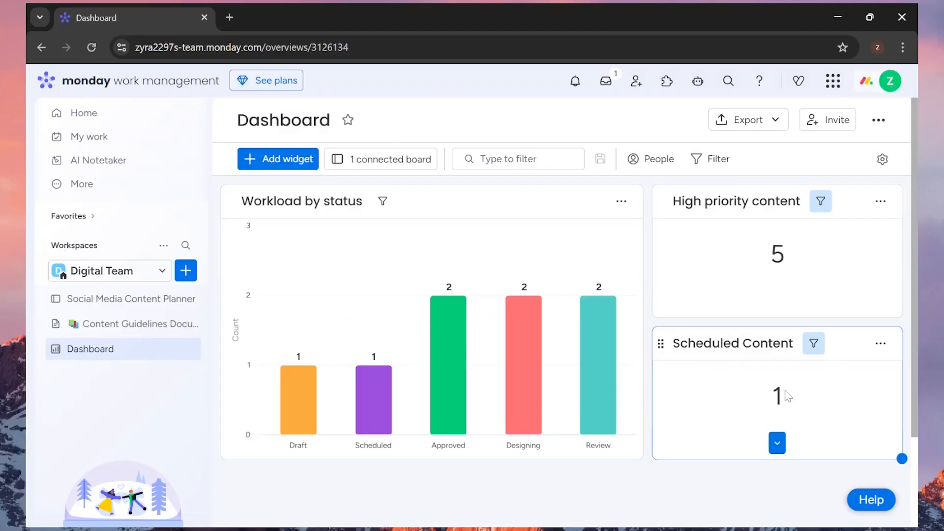
Step: Review the filter conditions of the Scheduled Content widget
{"action": "left_click", "coordinate": [812, 344]}
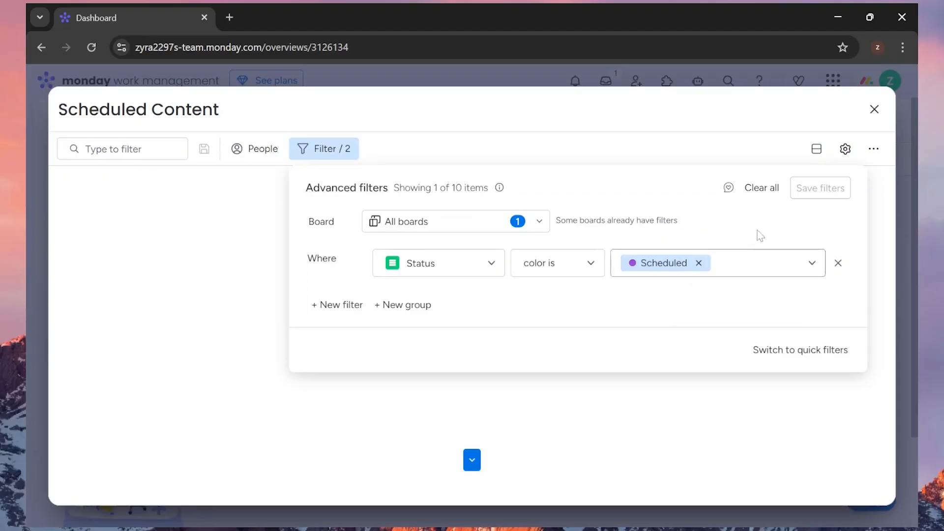
{"action": "key", "text": "Escape"}
Step: Add a Gantt widget below the chart and widen it to the full width of the dashboard
{"action": "scroll", "coordinate": [796, 301], "scroll_direction": "down", "scroll_amount": 3}
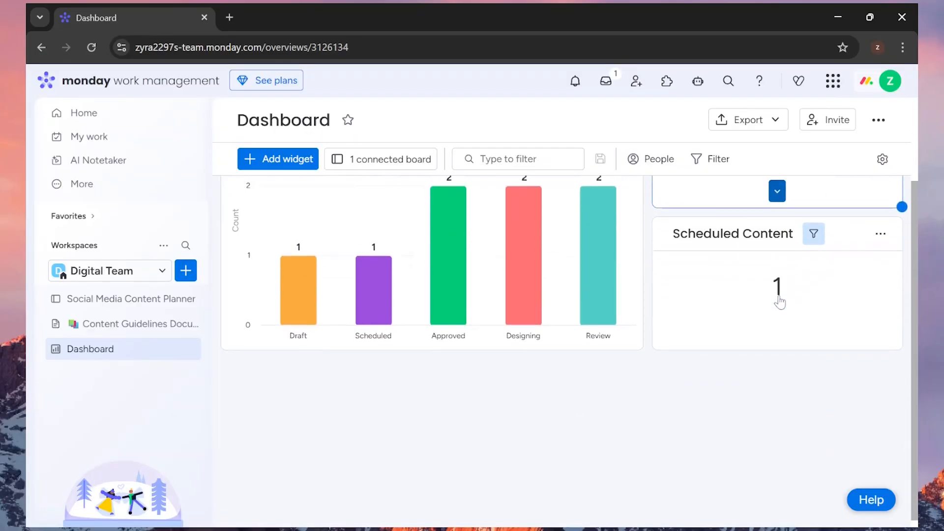
{"action": "left_click", "coordinate": [261, 162]}
{"action": "left_click", "coordinate": [352, 338]}
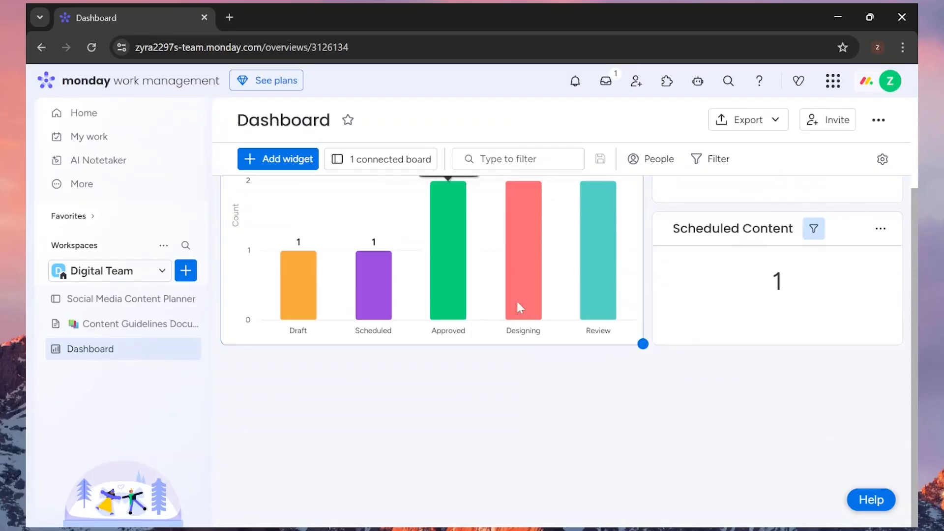
{"action": "scroll", "coordinate": [633, 333], "scroll_direction": "down", "scroll_amount": 5}
{"action": "scroll", "coordinate": [878, 356], "scroll_direction": "up", "scroll_amount": 2}
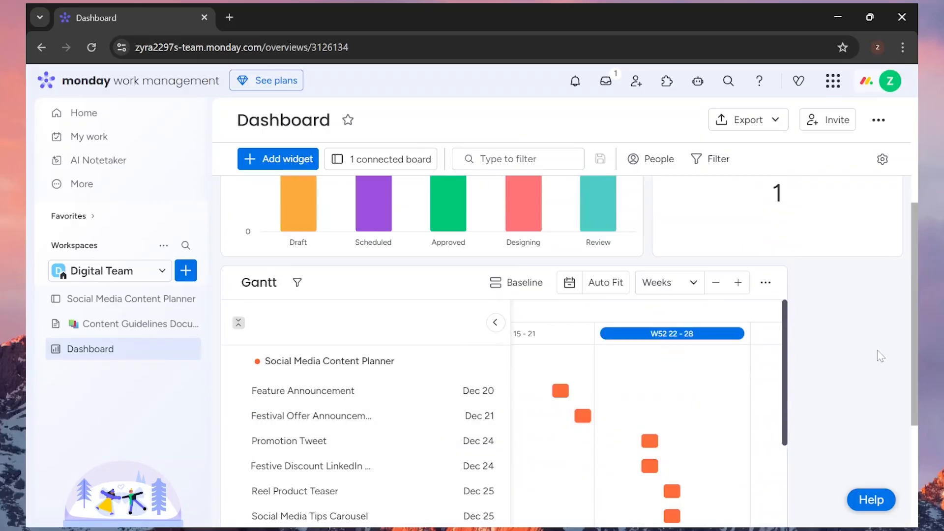
{"action": "scroll", "coordinate": [878, 356], "scroll_direction": "down", "scroll_amount": 2}
{"action": "left_click_drag", "start_coordinate": [786, 400], "coordinate": [901, 400]}
{"action": "scroll", "coordinate": [753, 430], "scroll_direction": "up", "scroll_amount": 3}
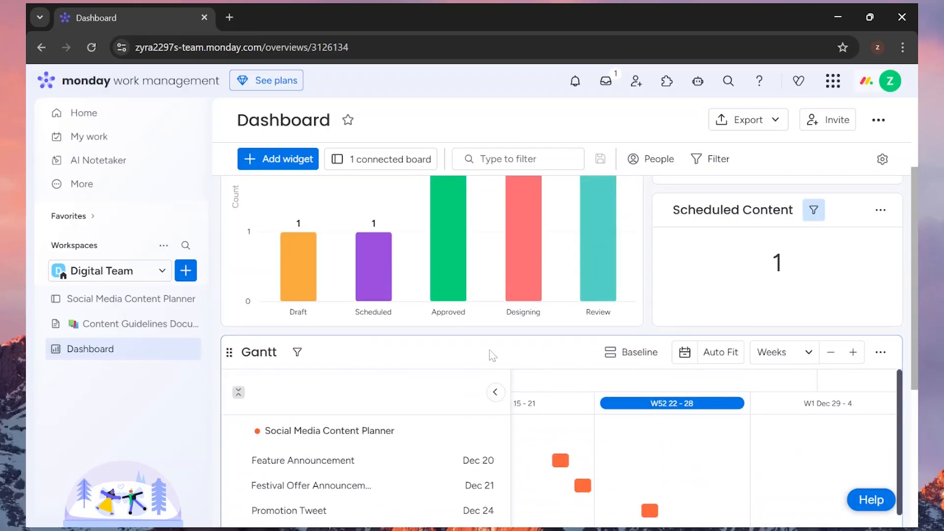
Step: Group the Gantt widget's items by the Status column in its widget settings
{"action": "scroll", "coordinate": [552, 364], "scroll_direction": "down", "scroll_amount": 3}
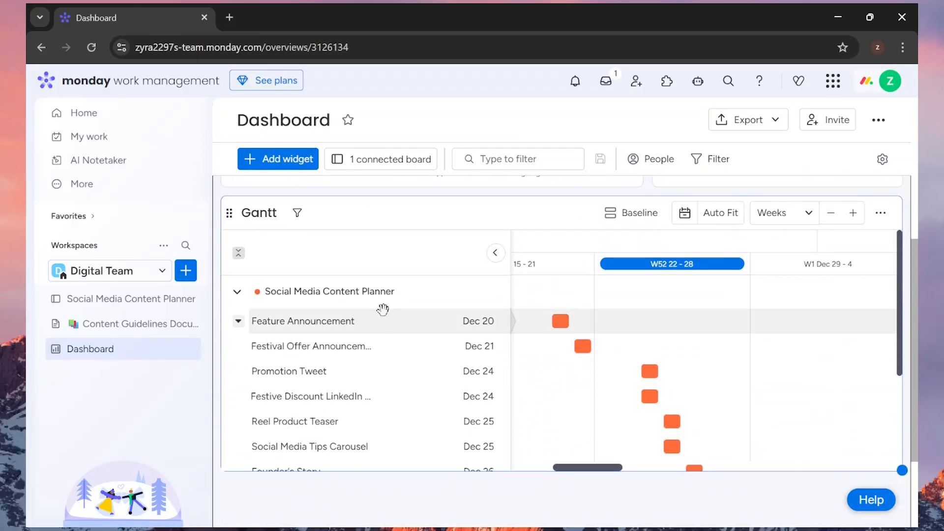
{"action": "scroll", "coordinate": [703, 418], "scroll_direction": "down", "scroll_amount": 3}
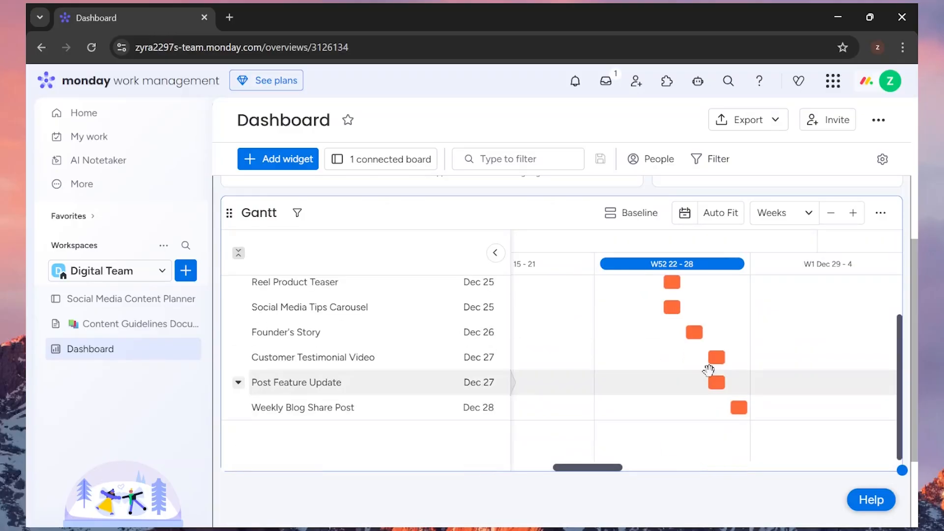
{"action": "scroll", "coordinate": [709, 344], "scroll_direction": "up", "scroll_amount": 3}
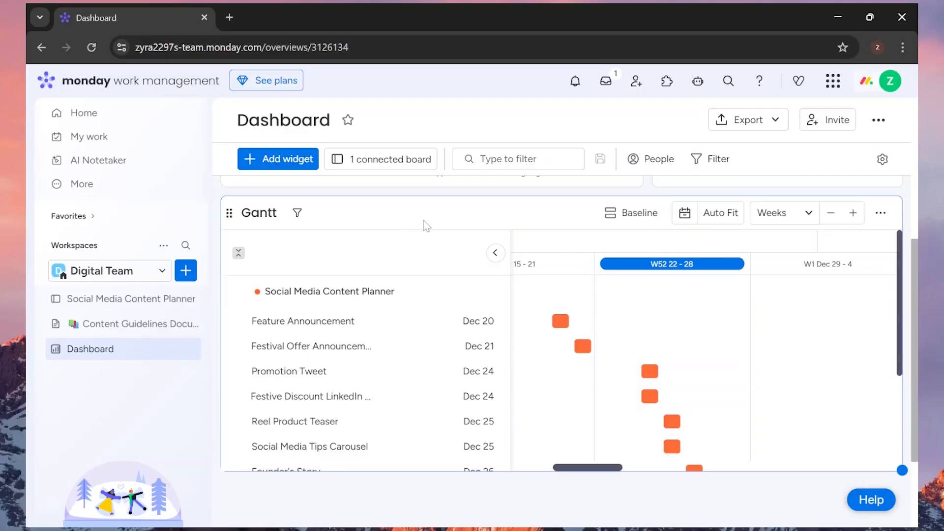
{"action": "left_click", "coordinate": [880, 212]}
{"action": "left_click", "coordinate": [839, 269]}
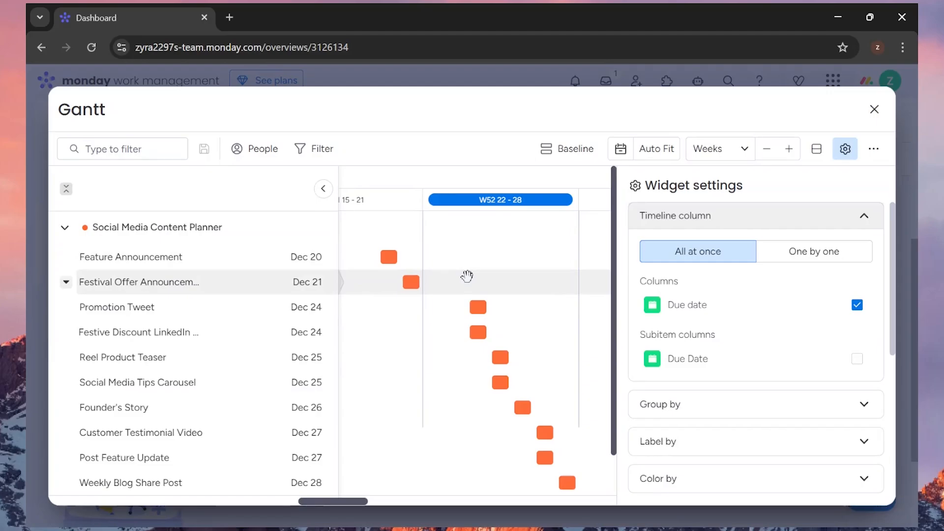
{"action": "left_click", "coordinate": [697, 220]}
{"action": "left_click", "coordinate": [707, 255]}
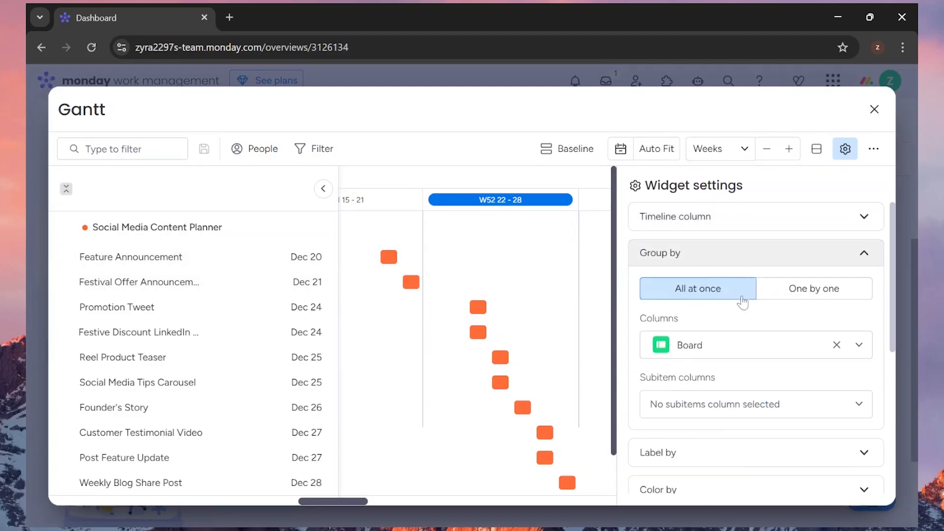
{"action": "scroll", "coordinate": [742, 300], "scroll_direction": "down", "scroll_amount": 1}
{"action": "left_click", "coordinate": [690, 278]}
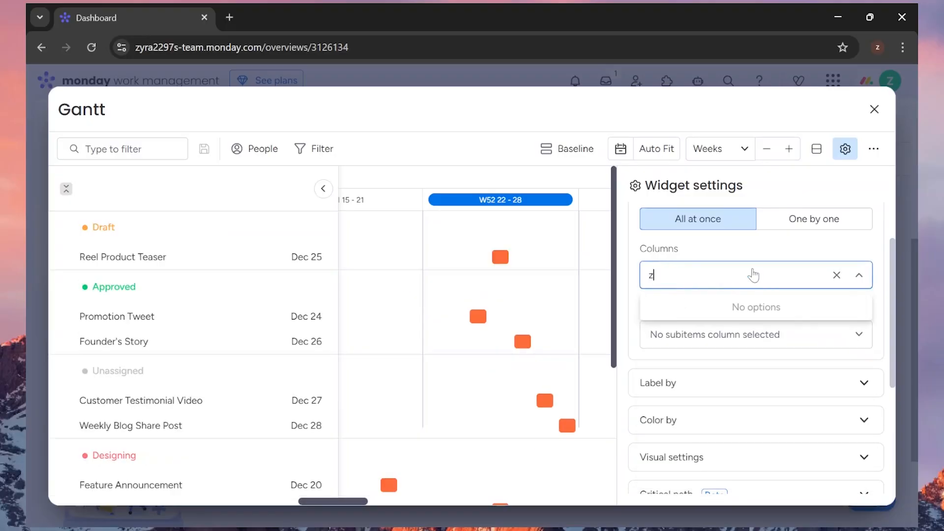
{"action": "key", "text": "BackSpace"}
{"action": "left_click", "coordinate": [772, 272]}
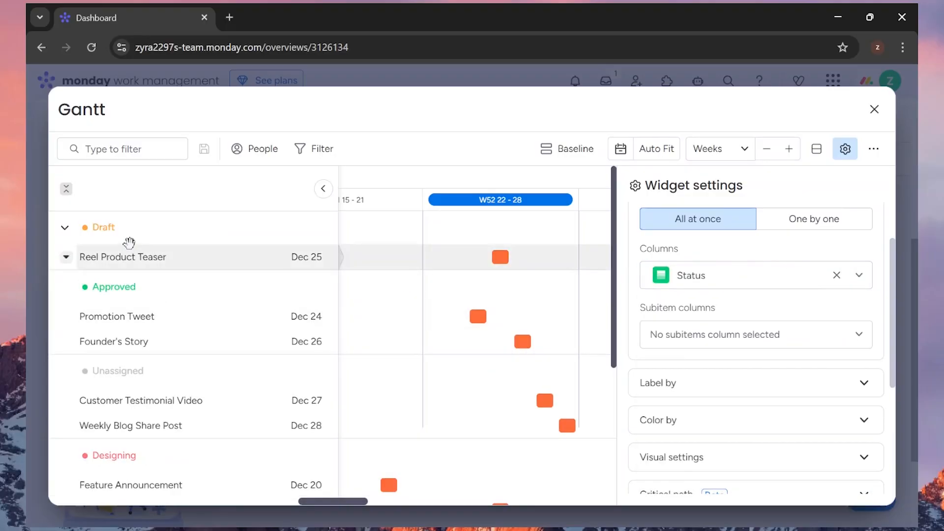
Step: Color the Gantt widget's bars by the Status column and close the widget settings
{"action": "scroll", "coordinate": [127, 379], "scroll_direction": "down", "scroll_amount": 4}
{"action": "scroll", "coordinate": [128, 381], "scroll_direction": "up", "scroll_amount": 4}
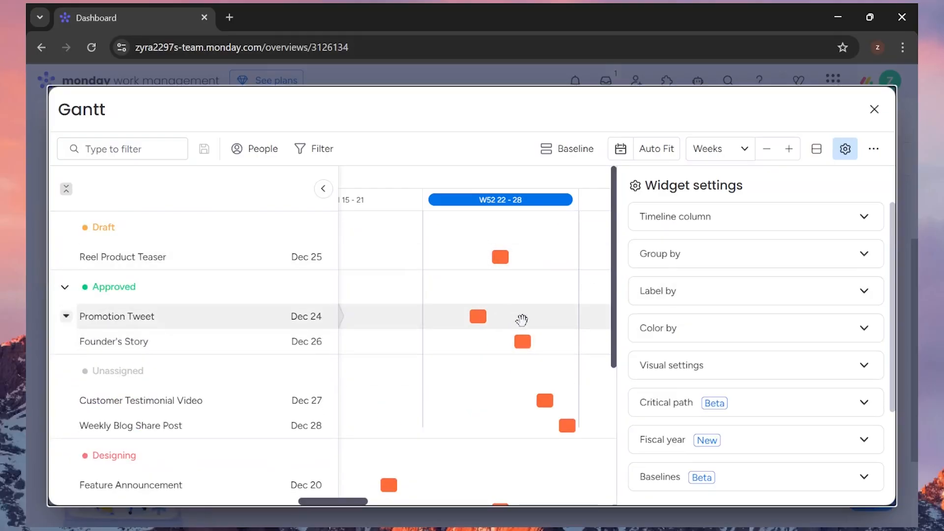
{"action": "scroll", "coordinate": [479, 389], "scroll_direction": "down", "scroll_amount": 2}
{"action": "scroll", "coordinate": [483, 379], "scroll_direction": "up", "scroll_amount": 2}
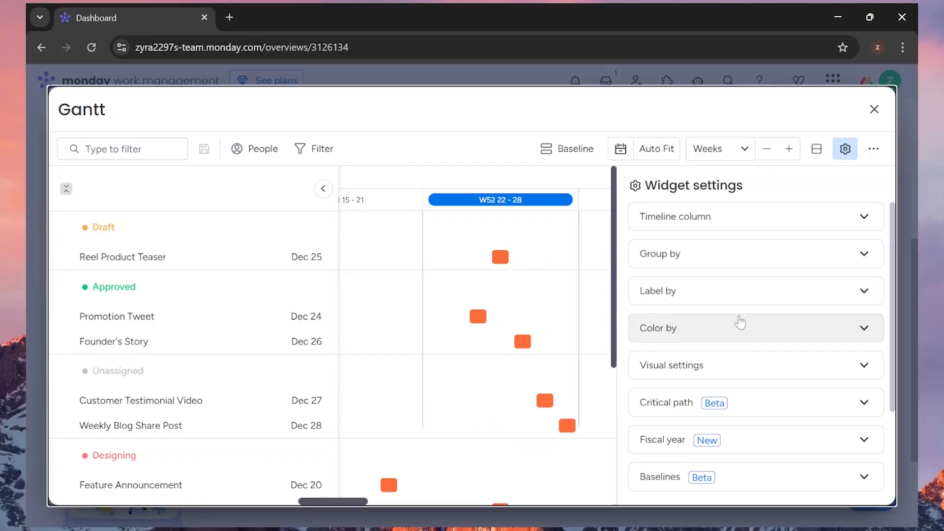
{"action": "left_click", "coordinate": [737, 325]}
{"action": "scroll", "coordinate": [727, 328], "scroll_direction": "down", "scroll_amount": 3}
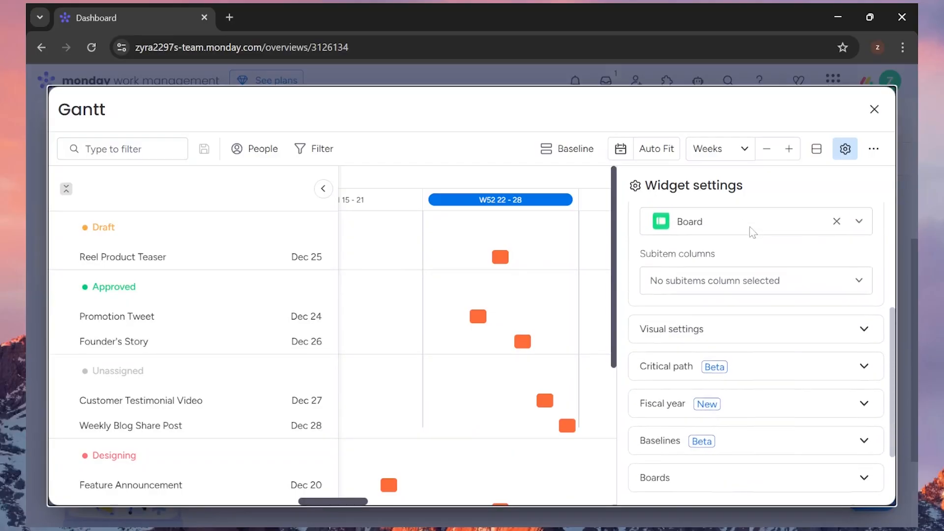
{"action": "left_click", "coordinate": [694, 281]}
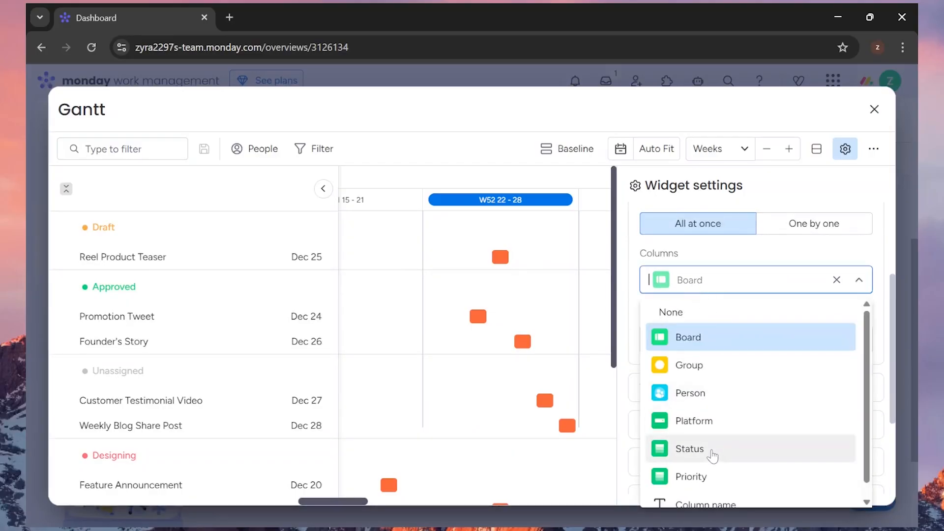
{"action": "left_click", "coordinate": [712, 451]}
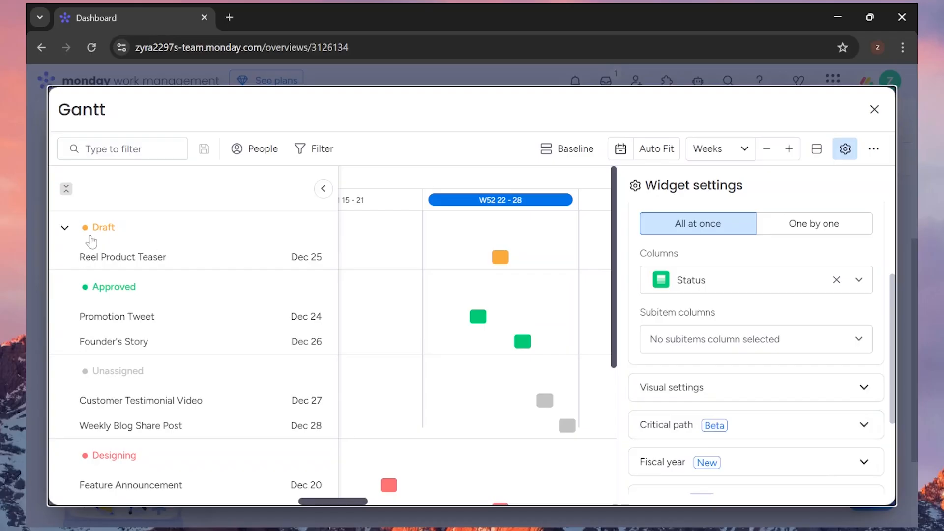
{"action": "scroll", "coordinate": [789, 359], "scroll_direction": "down", "scroll_amount": 3}
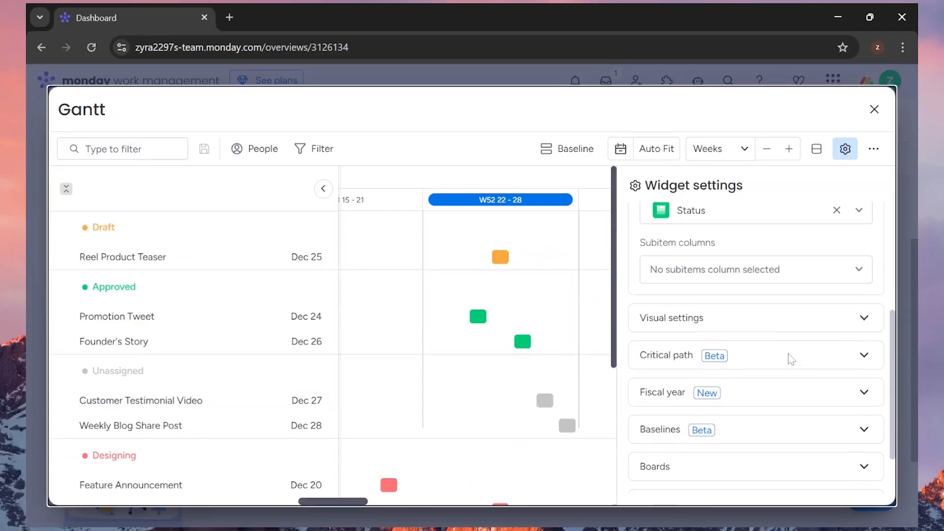
{"action": "scroll", "coordinate": [789, 361], "scroll_direction": "up", "scroll_amount": 5}
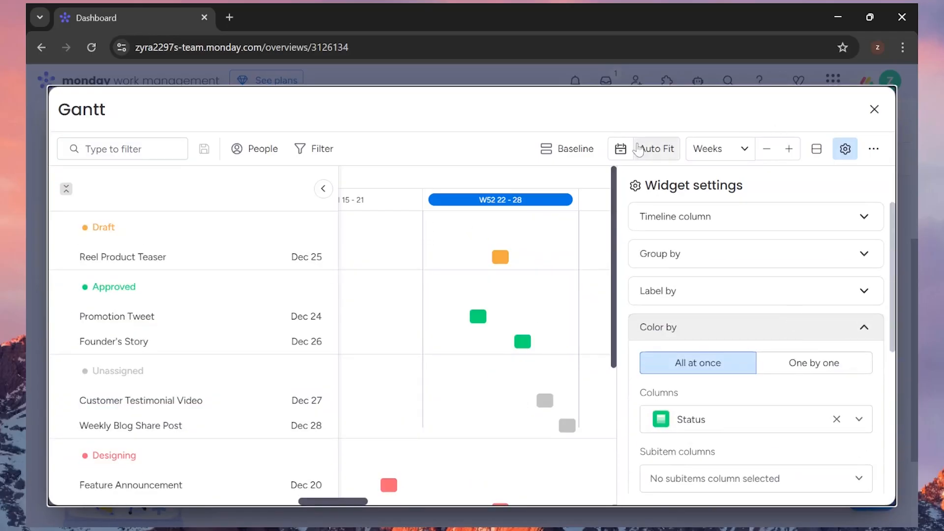
{"action": "key", "text": "Escape"}
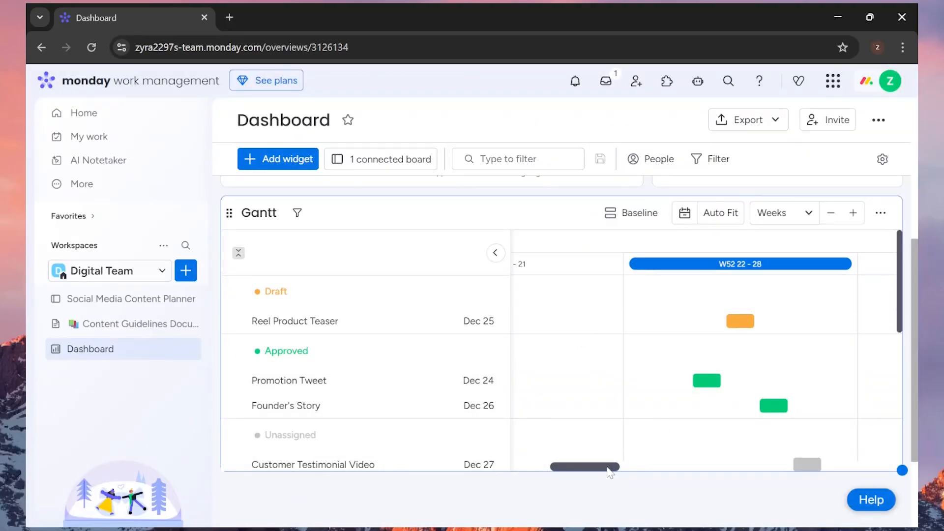
Step: Set the Gantt widget's timescale to Days and check the bars in its status groups
{"action": "left_click_drag", "start_coordinate": [609, 466], "coordinate": [635, 469]}
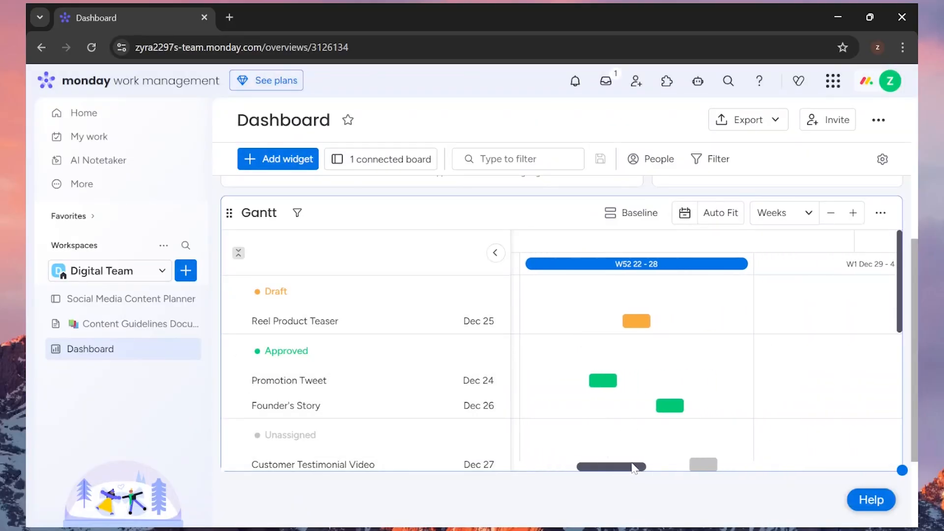
{"action": "left_click", "coordinate": [773, 214]}
{"action": "left_click", "coordinate": [785, 237]}
{"action": "left_click_drag", "start_coordinate": [632, 465], "coordinate": [627, 441]}
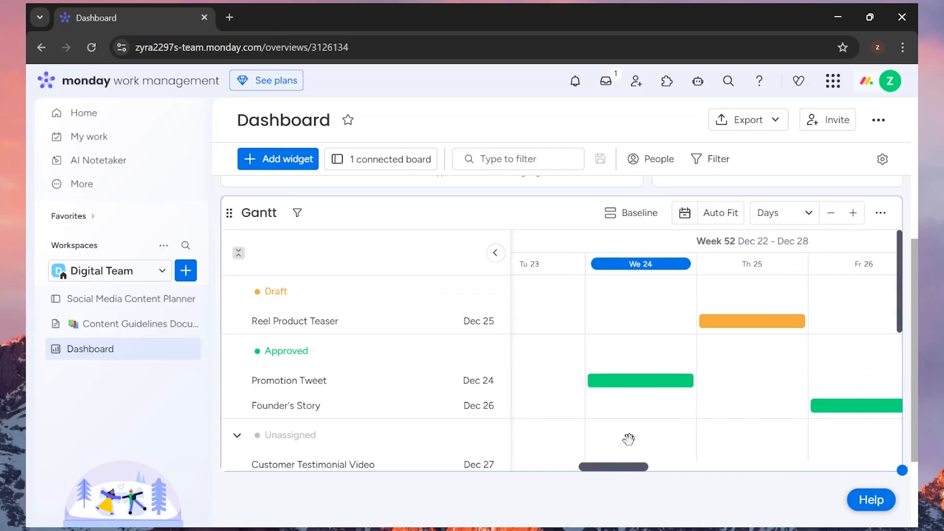
{"action": "scroll", "coordinate": [653, 335], "scroll_direction": "down", "scroll_amount": 1}
{"action": "scroll", "coordinate": [652, 333], "scroll_direction": "up", "scroll_amount": 1}
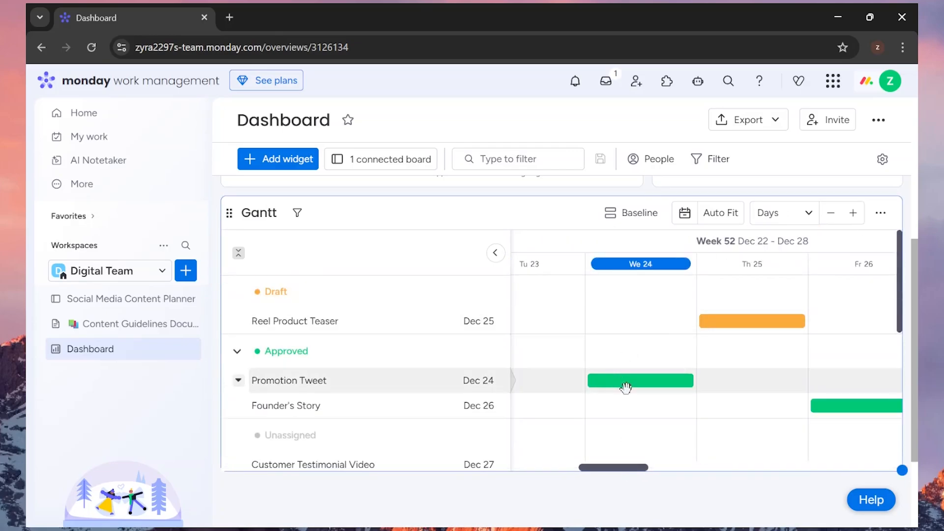
{"action": "scroll", "coordinate": [683, 400], "scroll_direction": "down", "scroll_amount": 3}
{"action": "scroll", "coordinate": [695, 390], "scroll_direction": "up", "scroll_amount": 3}
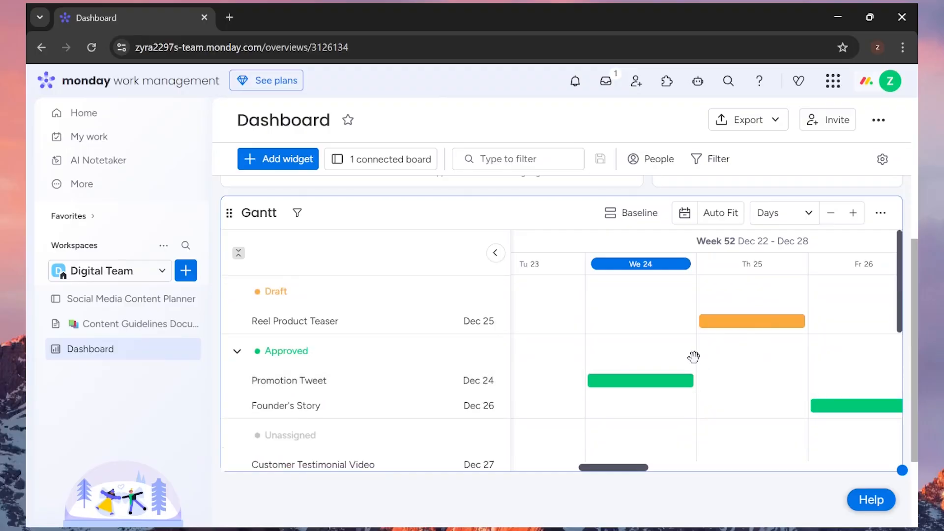
Step: Review the details of the Promotion Tweet item from its Gantt bar and close the item card
{"action": "left_click", "coordinate": [652, 381]}
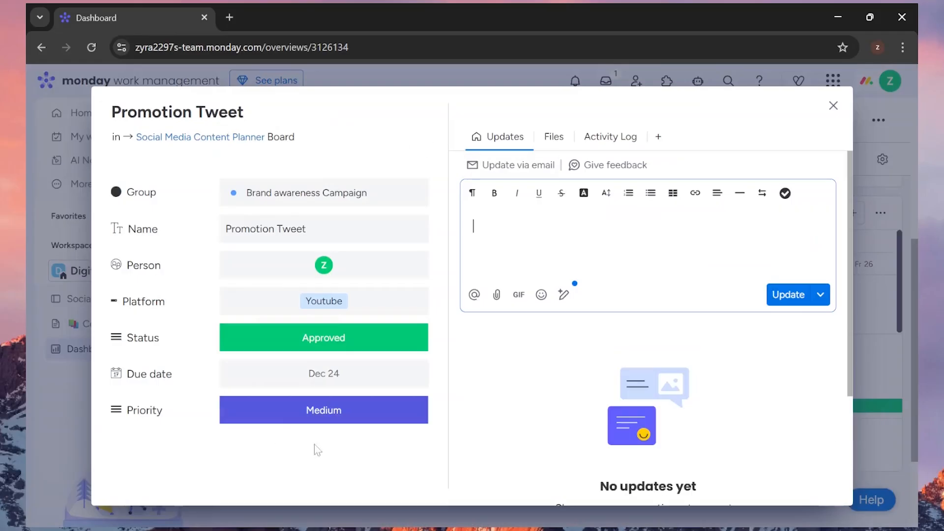
{"action": "left_click", "coordinate": [538, 415]}
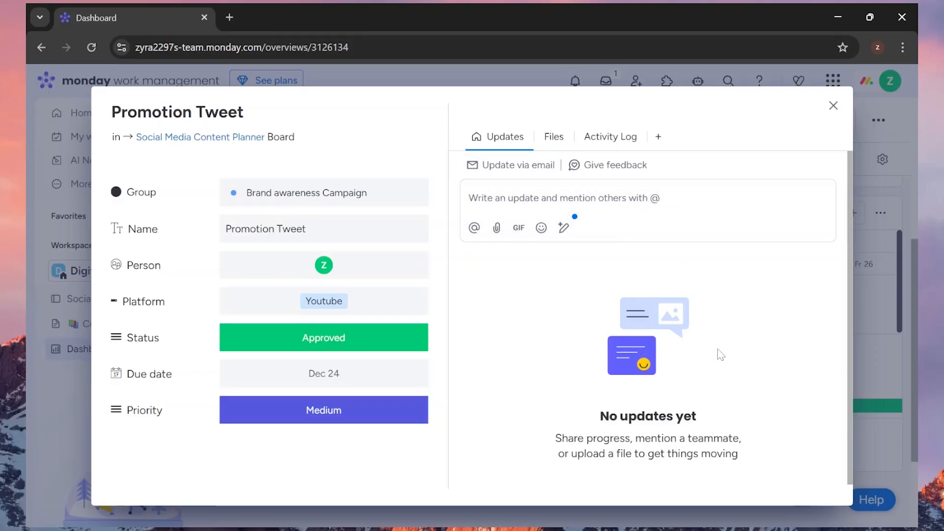
{"action": "key", "text": "Escape"}
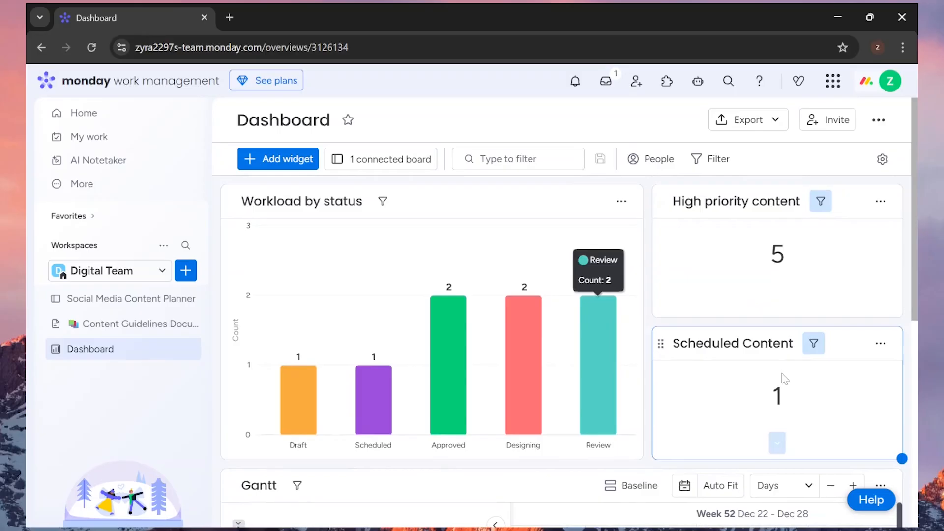
Step: Review the Workload by status chart, the High priority content and Scheduled Content numbers, and the Gantt widget
{"action": "scroll", "coordinate": [785, 379], "scroll_direction": "down", "scroll_amount": 5}
{"action": "scroll", "coordinate": [751, 449], "scroll_direction": "up", "scroll_amount": 5}
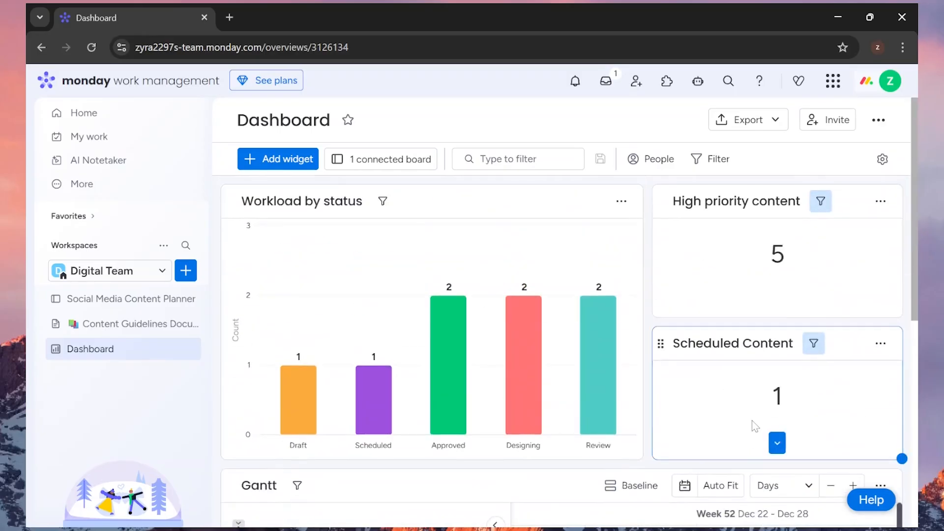
{"action": "scroll", "coordinate": [751, 420], "scroll_direction": "down", "scroll_amount": 3}
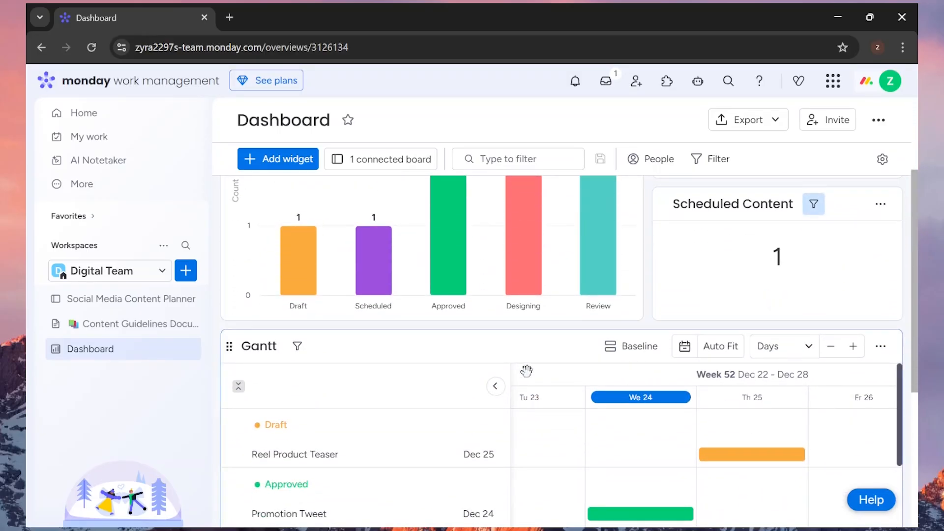
{"action": "scroll", "coordinate": [752, 245], "scroll_direction": "up", "scroll_amount": 3}
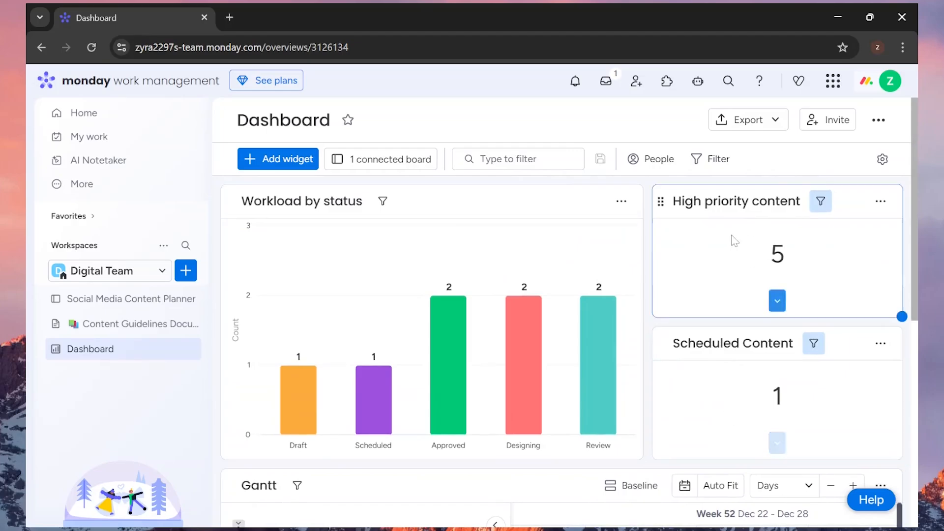
{"action": "scroll", "coordinate": [768, 384], "scroll_direction": "down", "scroll_amount": 1}
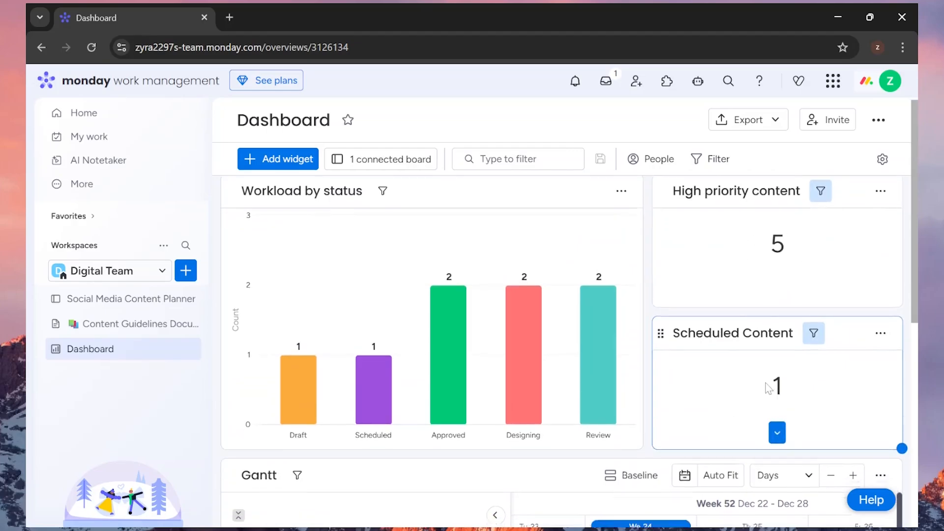
{"action": "scroll", "coordinate": [772, 386], "scroll_direction": "up", "scroll_amount": 1}
{"action": "scroll", "coordinate": [883, 322], "scroll_direction": "down", "scroll_amount": 3}
{"action": "scroll", "coordinate": [884, 322], "scroll_direction": "down", "scroll_amount": 2}
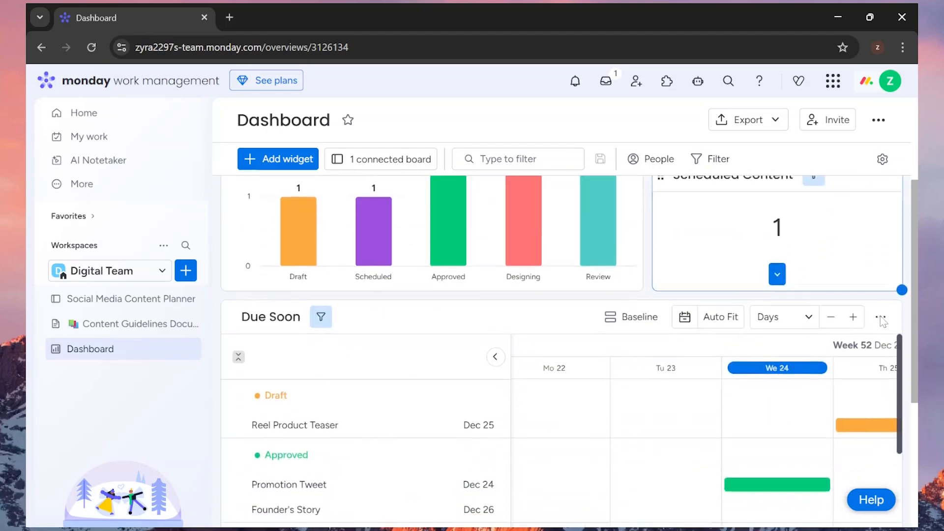
Step: Examine the items in the Due Soon Gantt widget by status group and along its daily timeline
{"action": "scroll", "coordinate": [436, 354], "scroll_direction": "down", "scroll_amount": 3}
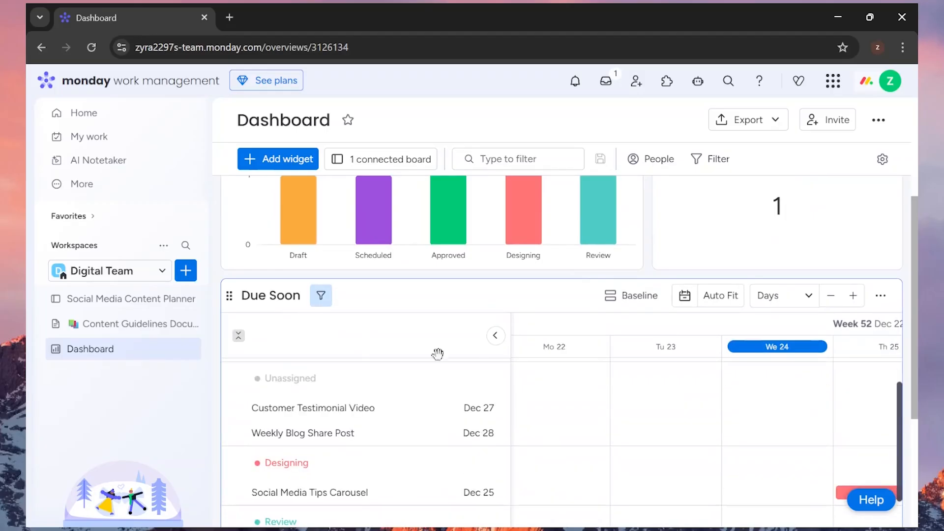
{"action": "scroll", "coordinate": [615, 415], "scroll_direction": "up", "scroll_amount": 3}
{"action": "scroll", "coordinate": [705, 437], "scroll_direction": "down", "scroll_amount": 2}
{"action": "scroll", "coordinate": [706, 438], "scroll_direction": "down", "scroll_amount": 3}
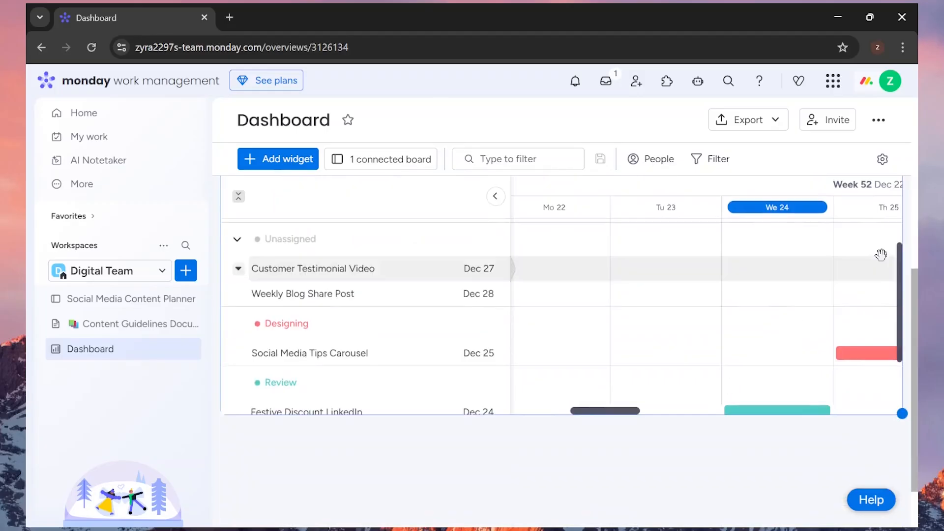
{"action": "scroll", "coordinate": [700, 422], "scroll_direction": "down", "scroll_amount": 1}
{"action": "left_click_drag", "start_coordinate": [622, 413], "coordinate": [656, 421]}
{"action": "scroll", "coordinate": [678, 291], "scroll_direction": "up", "scroll_amount": 2}
{"action": "scroll", "coordinate": [648, 334], "scroll_direction": "up", "scroll_amount": 3}
{"action": "scroll", "coordinate": [648, 333], "scroll_direction": "up", "scroll_amount": 3}
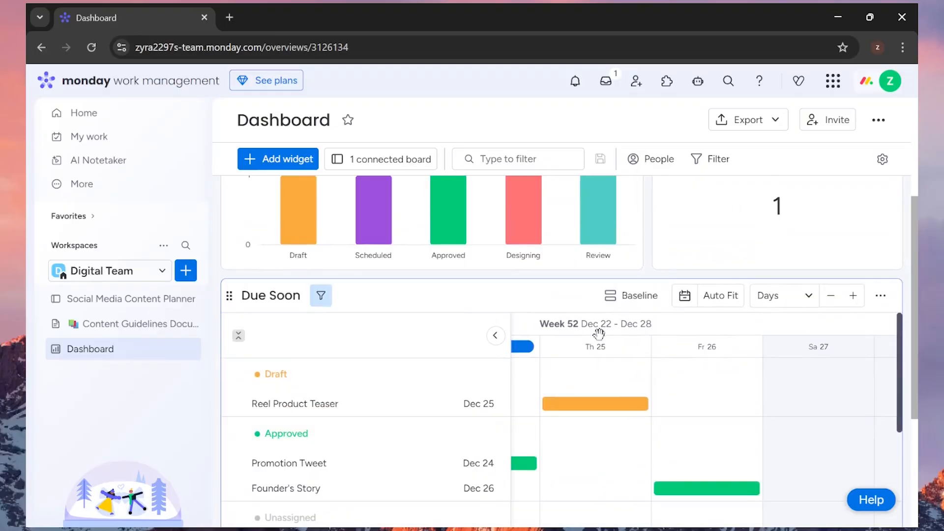
Step: Look through the dashboard's export options without exporting anything
{"action": "scroll", "coordinate": [729, 327], "scroll_direction": "up", "scroll_amount": 4}
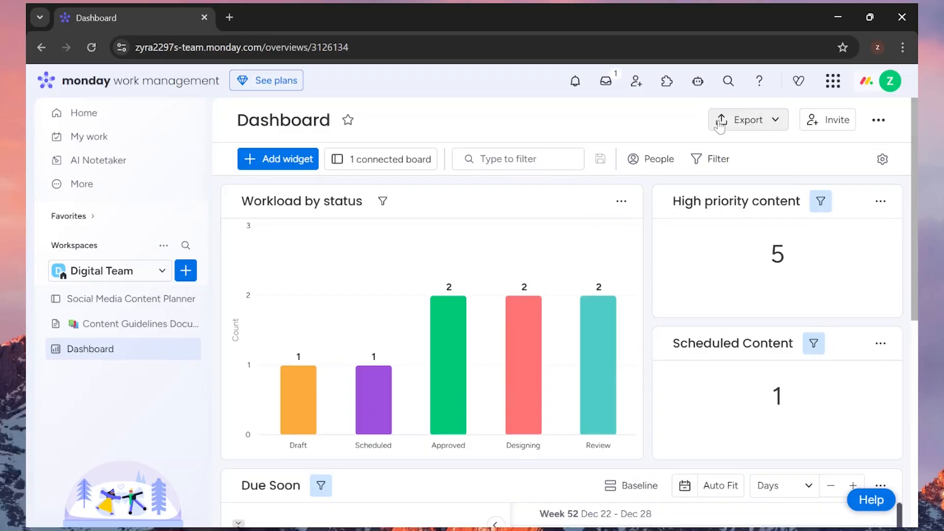
{"action": "left_click", "coordinate": [776, 123]}
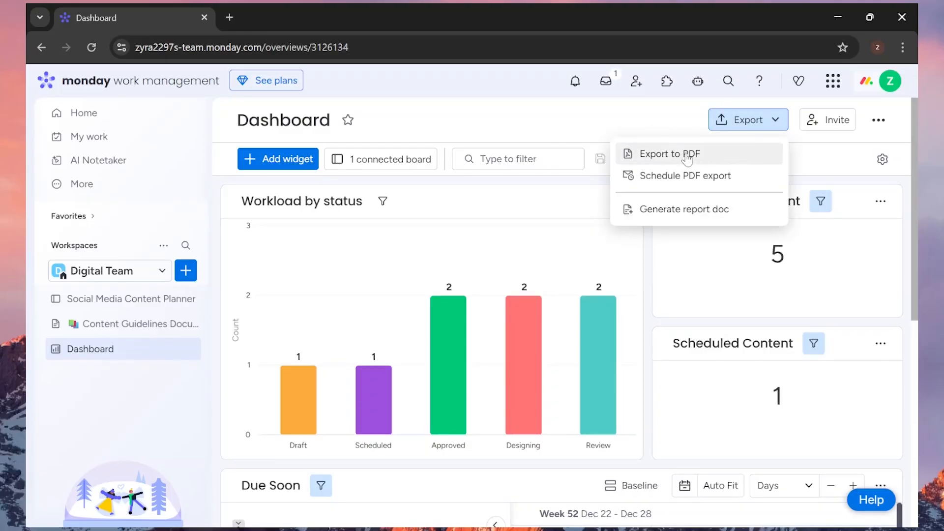
{"action": "left_click", "coordinate": [813, 140]}
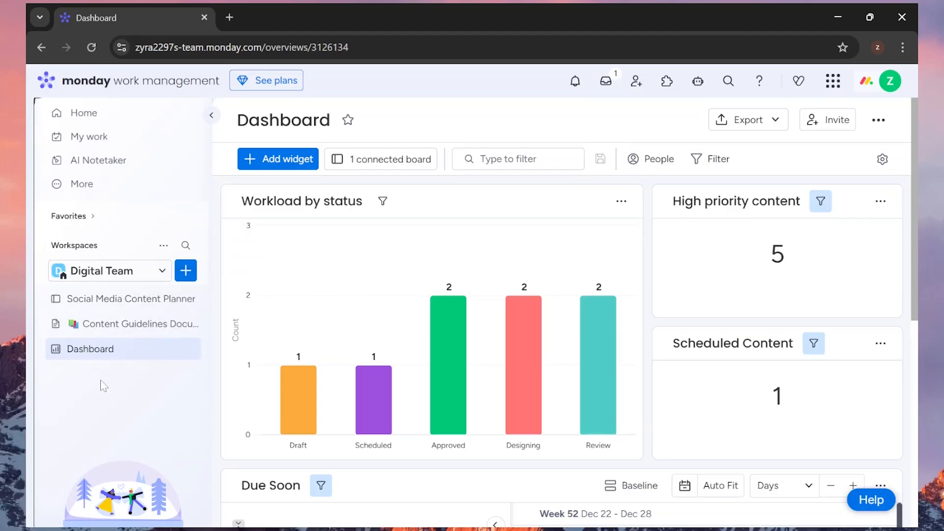
Step: Add a folder named "Content creation" to the Digital Team workspace
{"action": "left_click", "coordinate": [187, 272]}
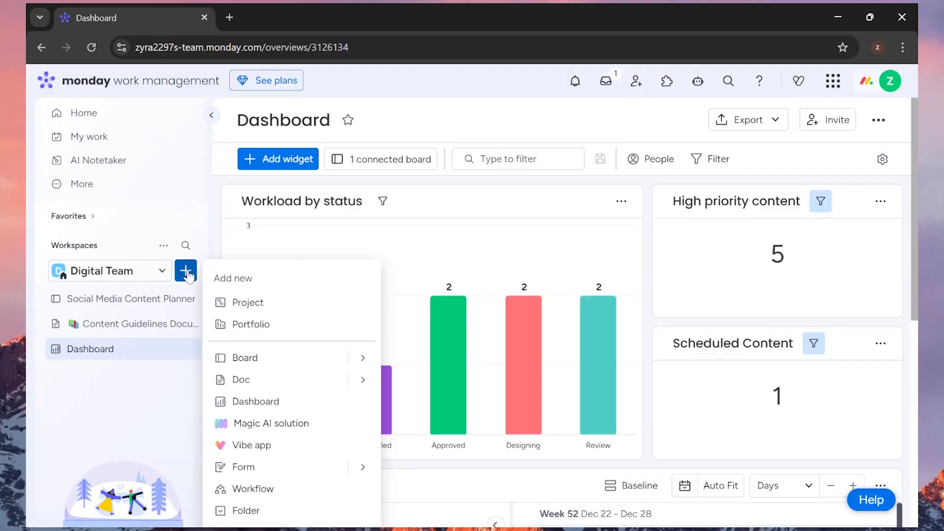
{"action": "left_click", "coordinate": [274, 508]}
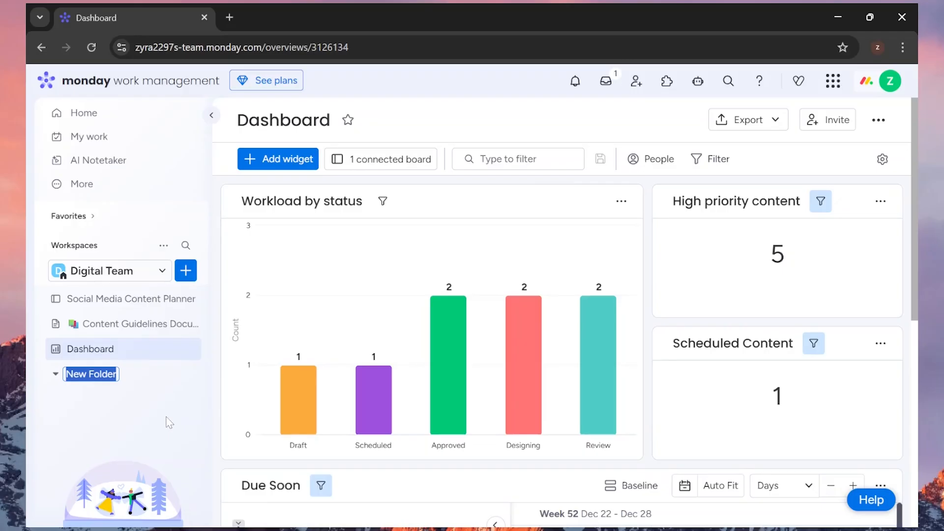
{"action": "type", "text": "Content creation"}
{"action": "key", "text": "Return"}
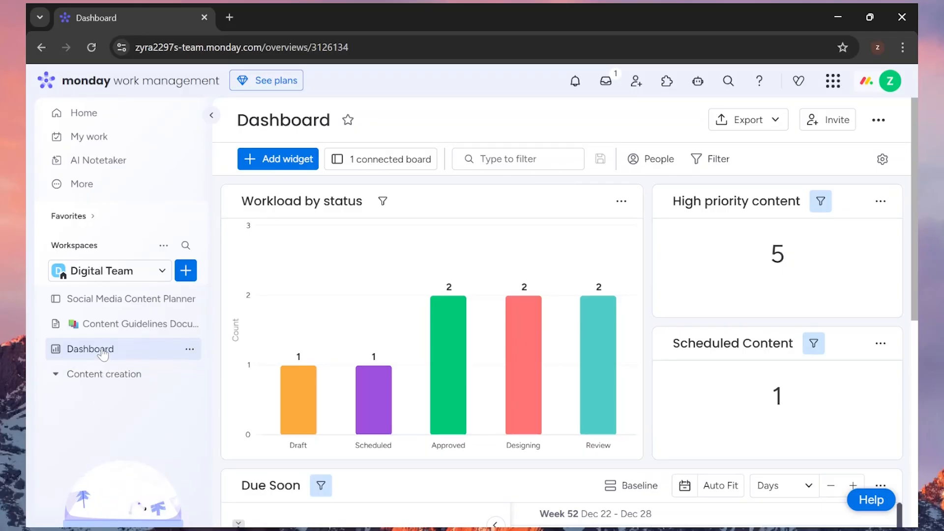
Step: Move the Dashboard, the Content Guidelines doc and the Social Media Content Planner board into the Content creation folder, leaving the folder expanded
{"action": "left_click_drag", "start_coordinate": [101, 352], "coordinate": [113, 374]}
{"action": "left_click_drag", "start_coordinate": [122, 335], "coordinate": [126, 378]}
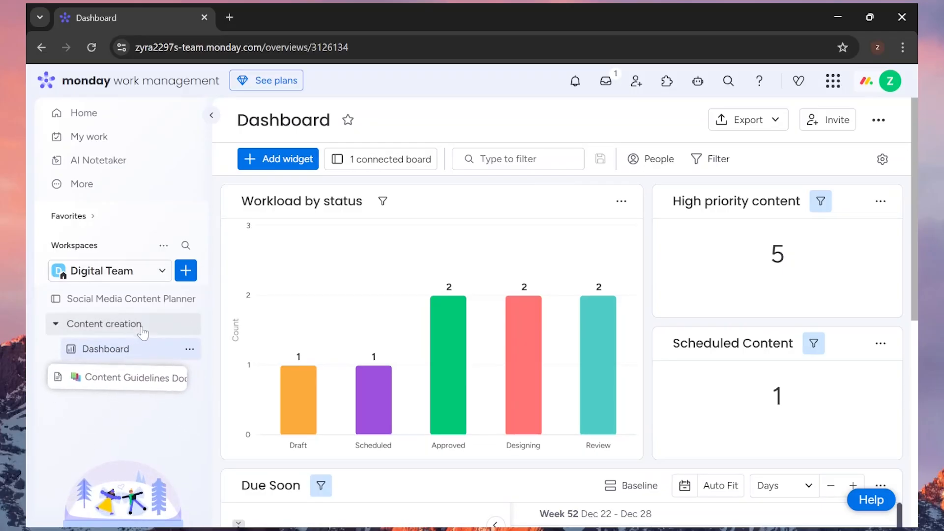
{"action": "left_click_drag", "start_coordinate": [118, 297], "coordinate": [164, 384]}
{"action": "left_click", "coordinate": [55, 299]}
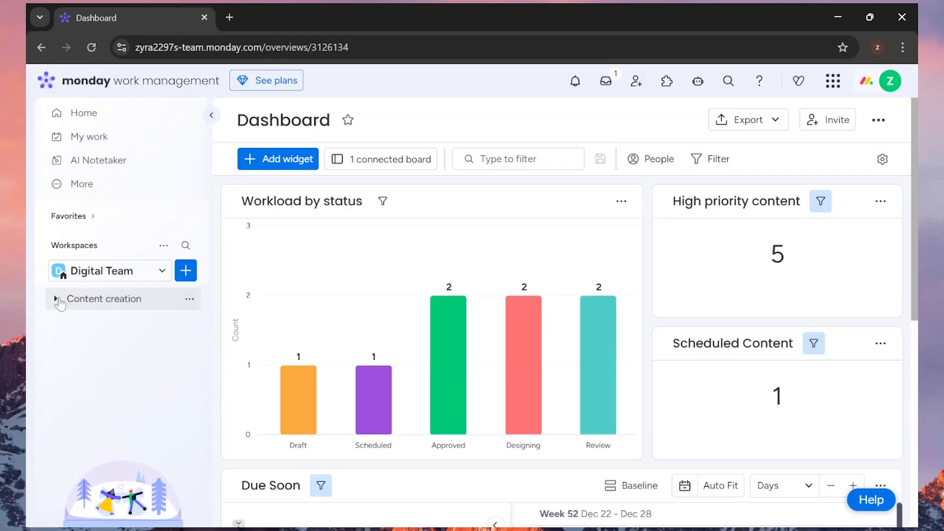
{"action": "left_click", "coordinate": [76, 334]}
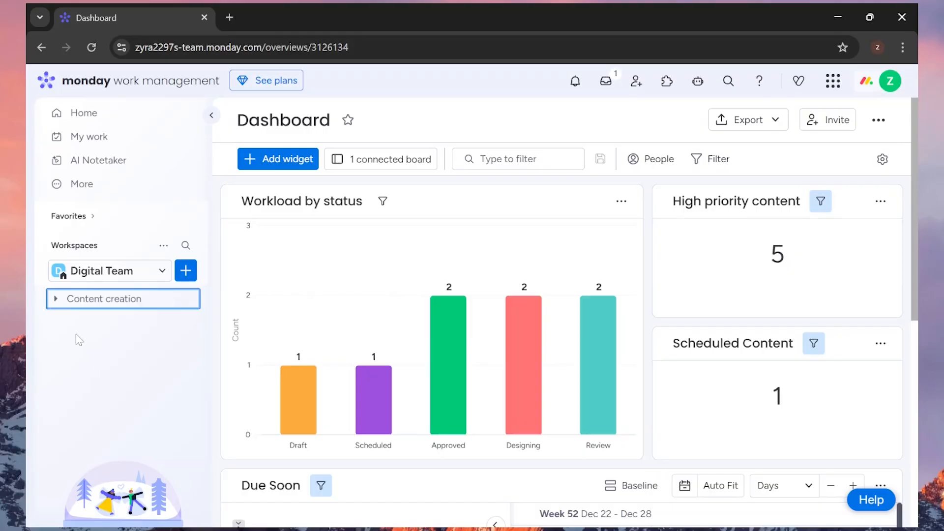
{"action": "left_click", "coordinate": [57, 301]}
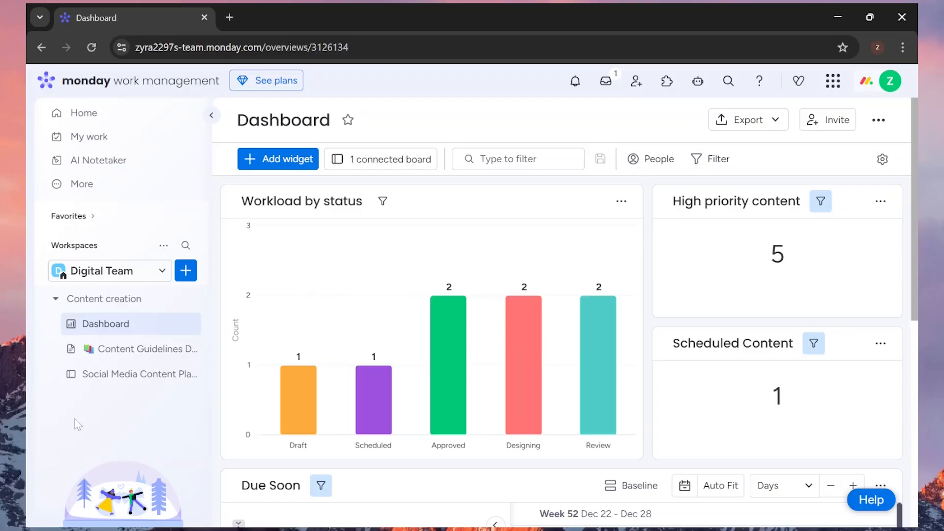
Step: Open the automation templates for the Social Media Content Planner board with an empty template search
{"action": "left_click", "coordinate": [101, 375]}
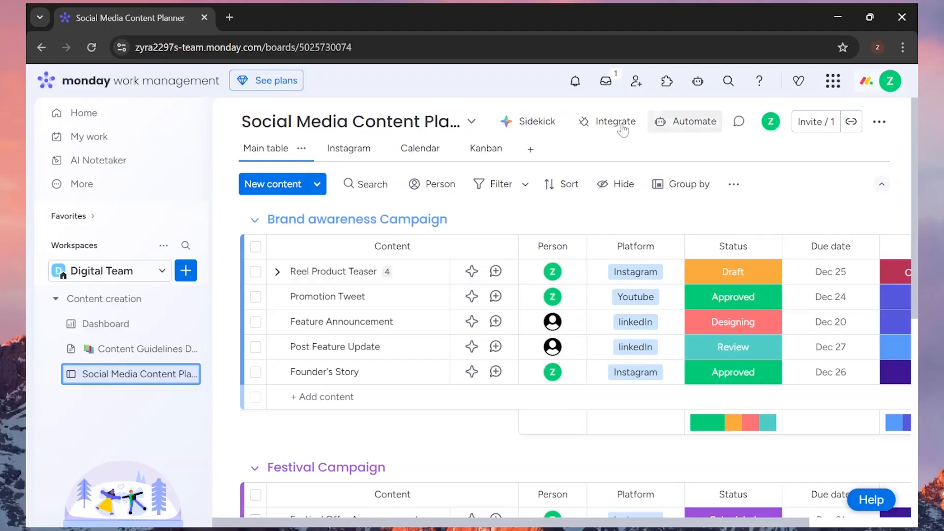
{"action": "left_click", "coordinate": [664, 123]}
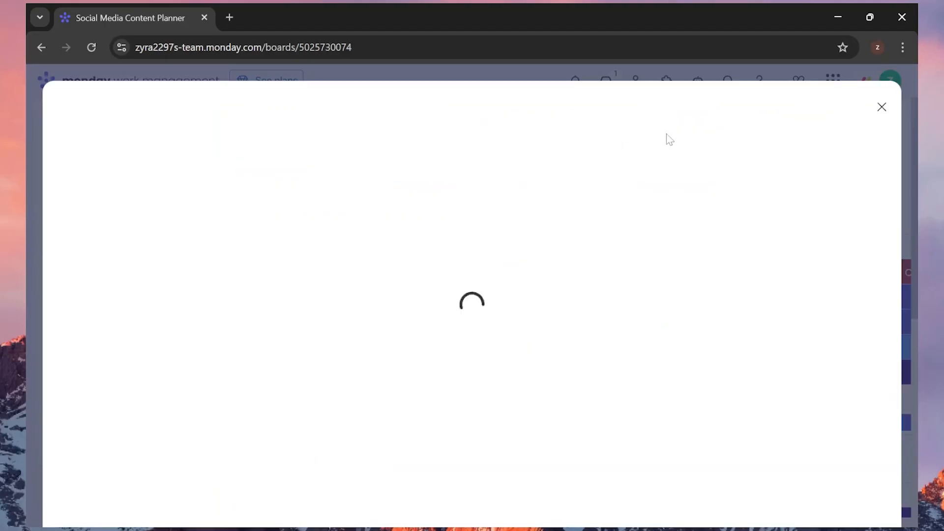
{"action": "type", "text": "z"}
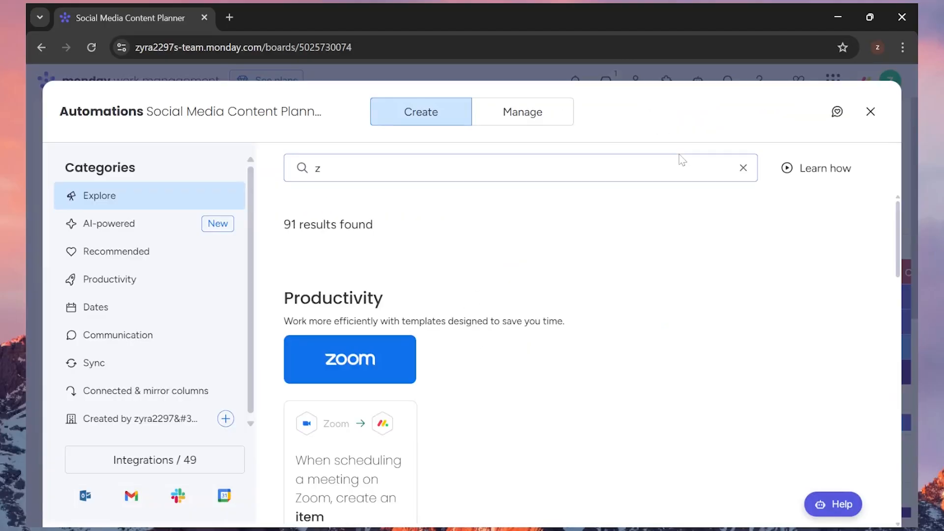
{"action": "key", "text": "BackSpace"}
Step: Browse the automation templates and use the one that notifies someone when a date arrives and only if status is something
{"action": "scroll", "coordinate": [569, 323], "scroll_direction": "down", "scroll_amount": 4}
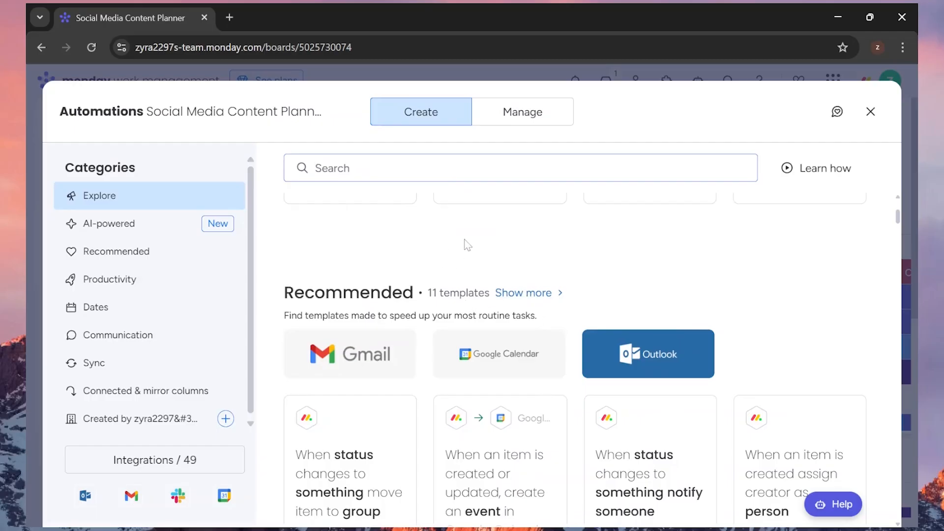
{"action": "scroll", "coordinate": [465, 245], "scroll_direction": "down", "scroll_amount": 6}
{"action": "scroll", "coordinate": [466, 244], "scroll_direction": "up", "scroll_amount": 5}
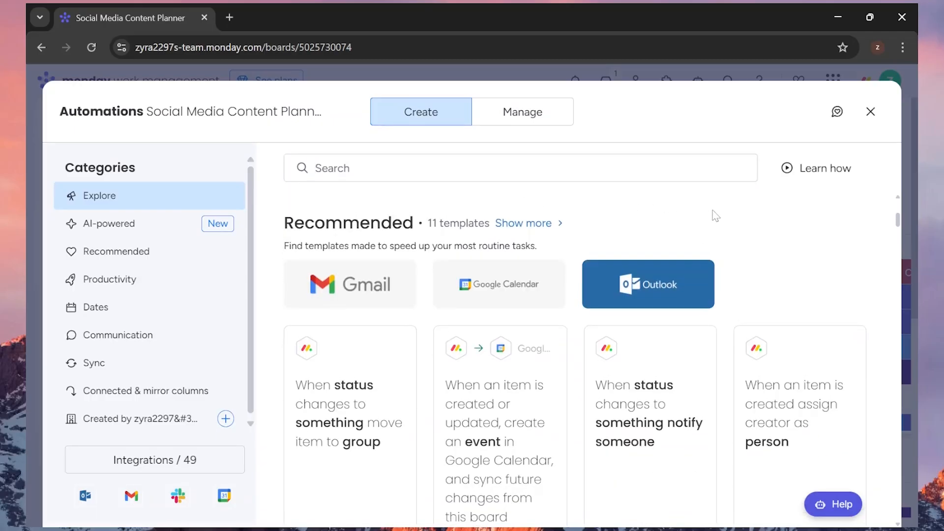
{"action": "scroll", "coordinate": [715, 216], "scroll_direction": "down", "scroll_amount": 1}
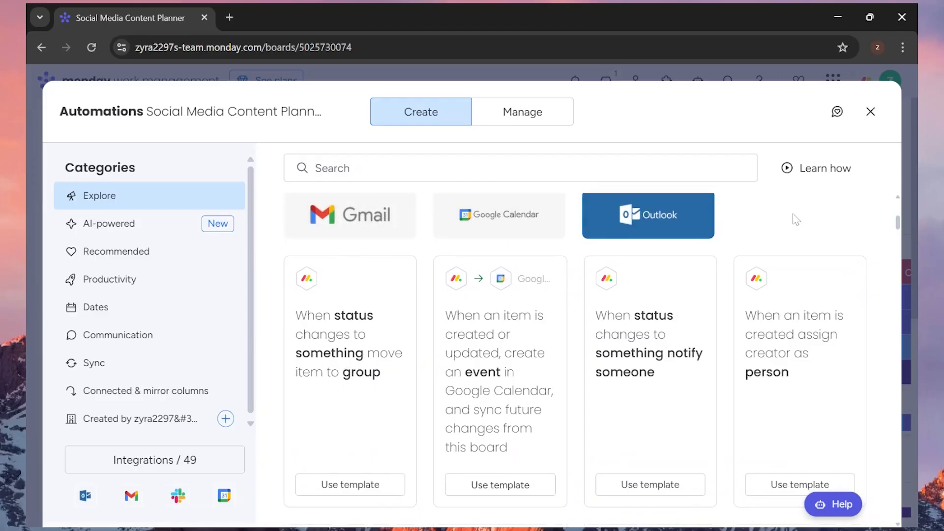
{"action": "scroll", "coordinate": [794, 219], "scroll_direction": "down", "scroll_amount": 4}
{"action": "scroll", "coordinate": [793, 222], "scroll_direction": "up", "scroll_amount": 5}
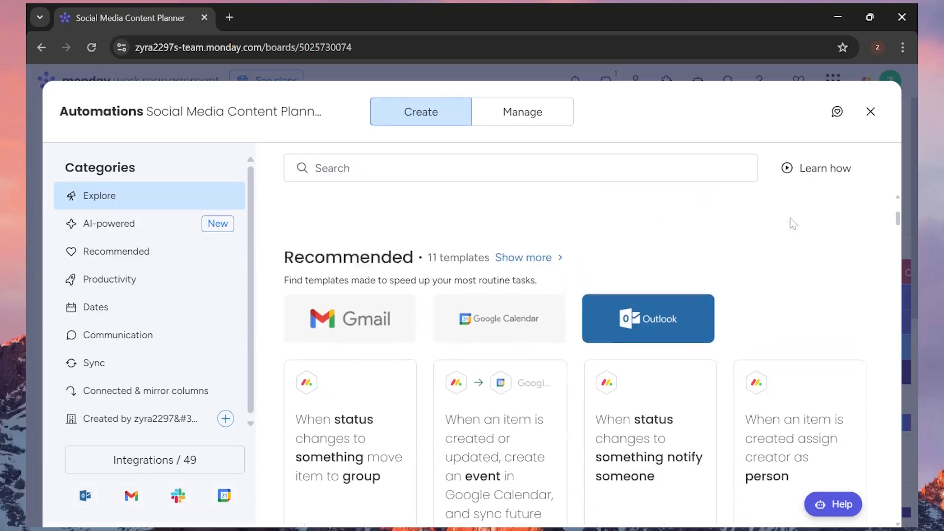
{"action": "scroll", "coordinate": [793, 223], "scroll_direction": "up", "scroll_amount": 4}
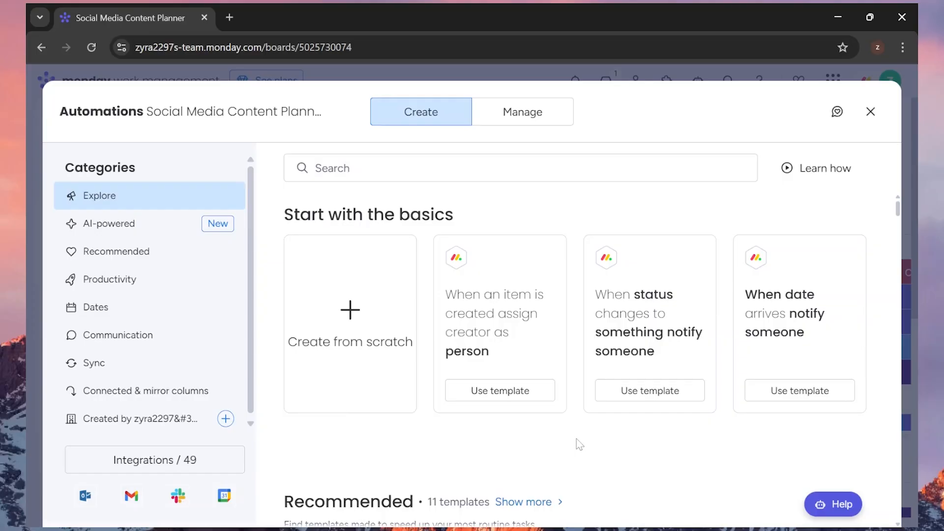
{"action": "scroll", "coordinate": [576, 438], "scroll_direction": "down", "scroll_amount": 10}
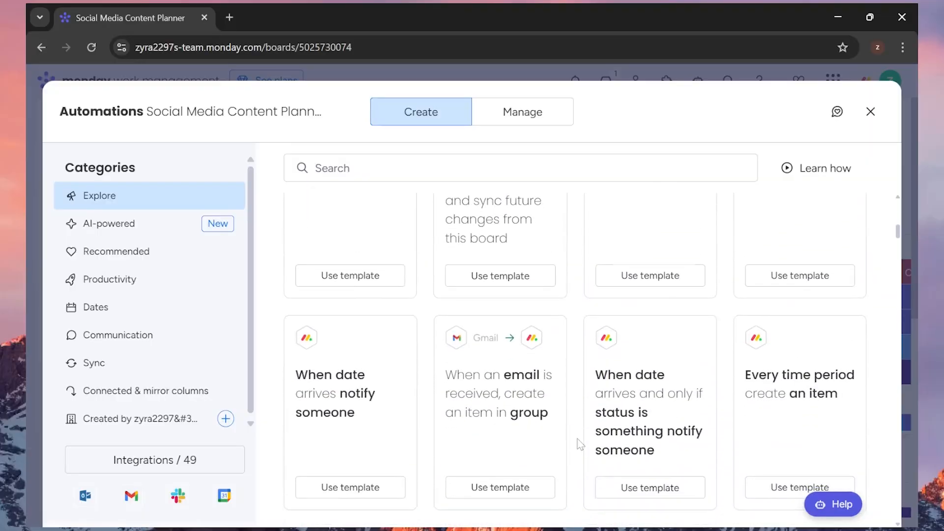
{"action": "scroll", "coordinate": [580, 444], "scroll_direction": "down", "scroll_amount": 5}
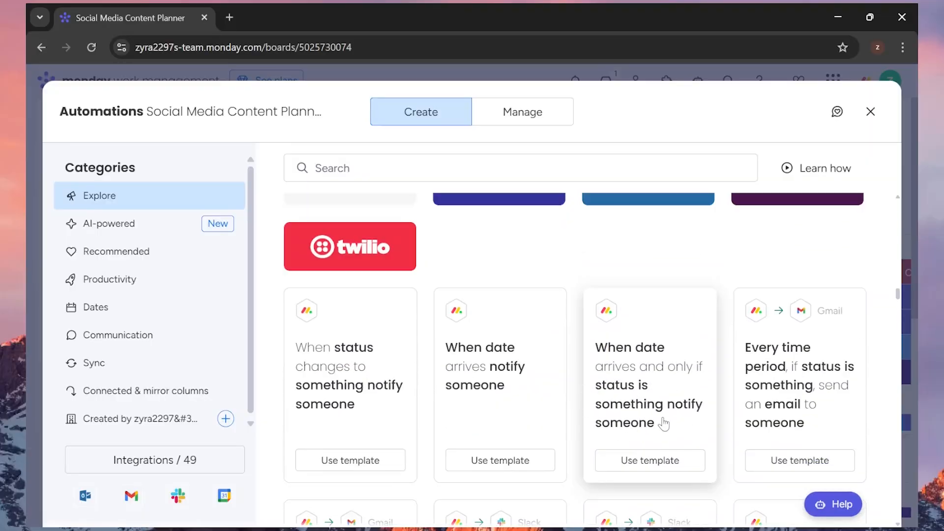
{"action": "left_click", "coordinate": [642, 462]}
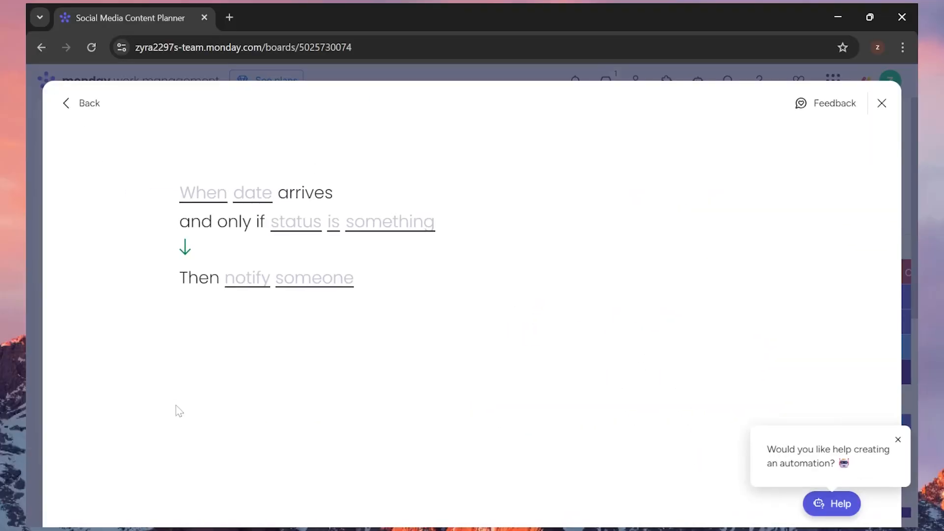
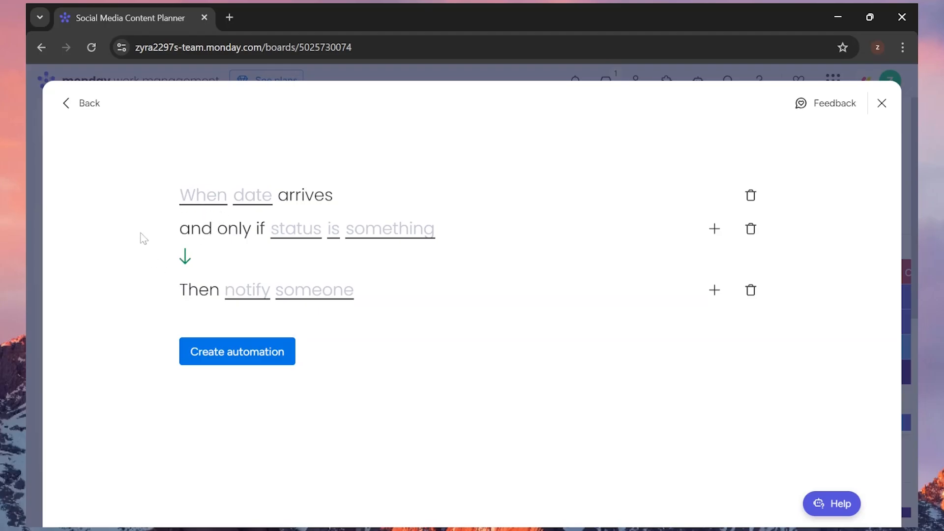
Step: Set the automation's trigger to 1 day before the Due date arrives
{"action": "left_click", "coordinate": [190, 194]}
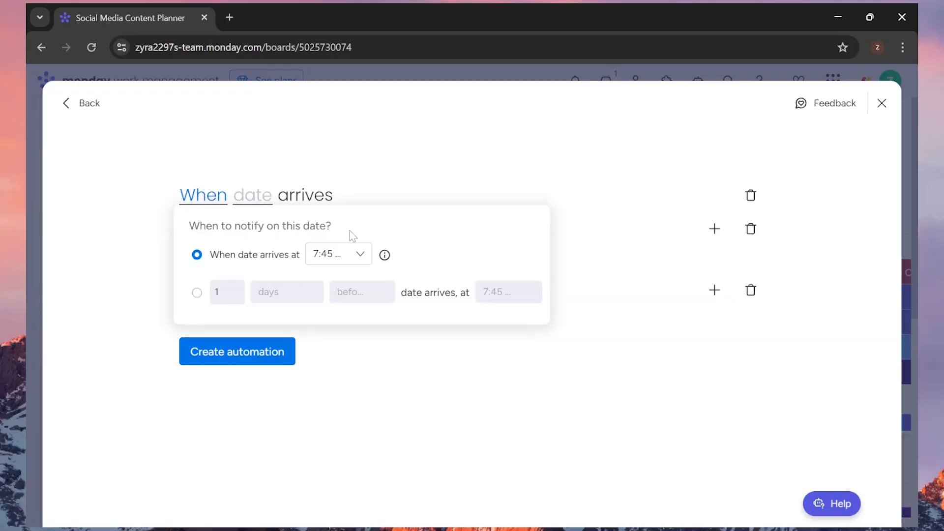
{"action": "left_click", "coordinate": [197, 294]}
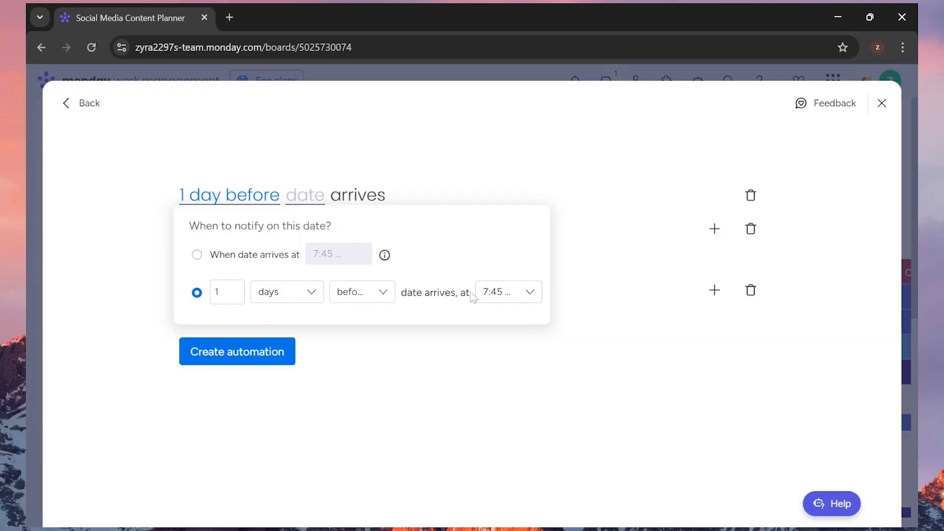
{"action": "left_click", "coordinate": [351, 187]}
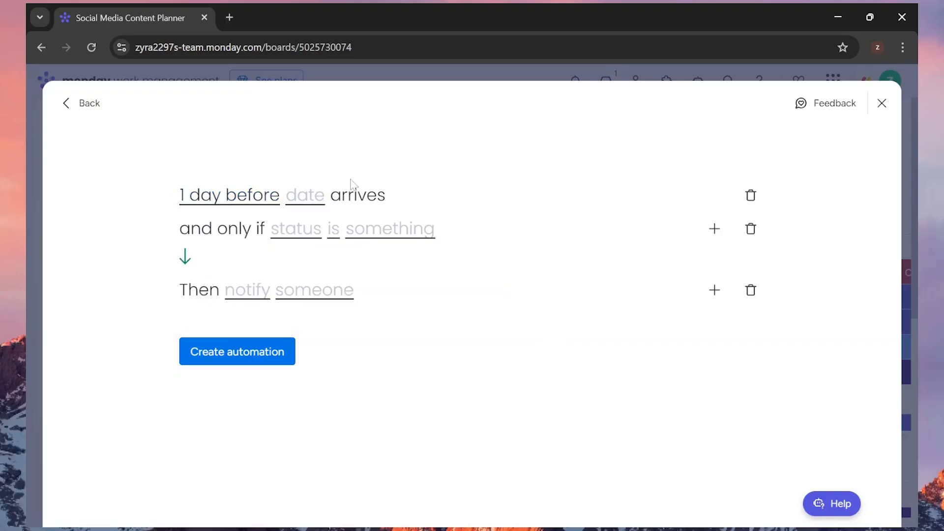
{"action": "left_click", "coordinate": [290, 202]}
{"action": "left_click", "coordinate": [315, 248]}
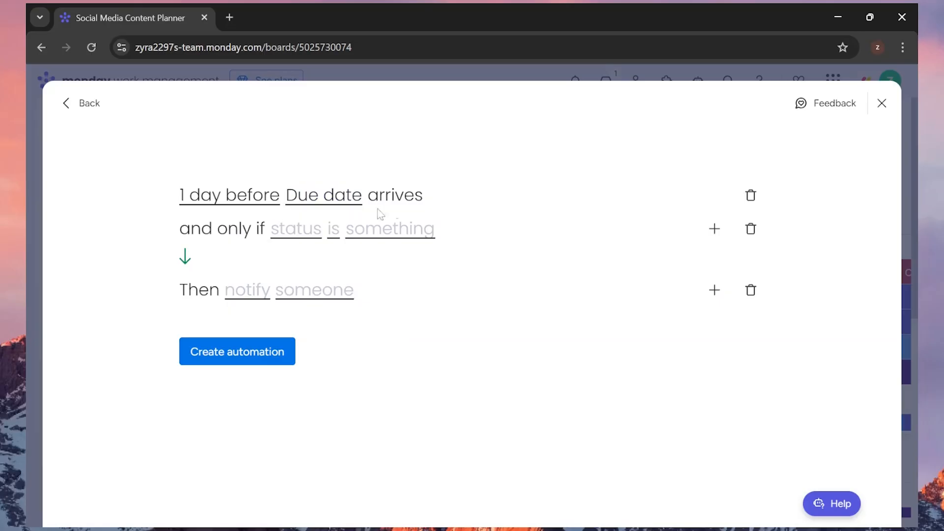
Step: Set the automation's condition to Status is not Scheduled
{"action": "left_click", "coordinate": [298, 234]}
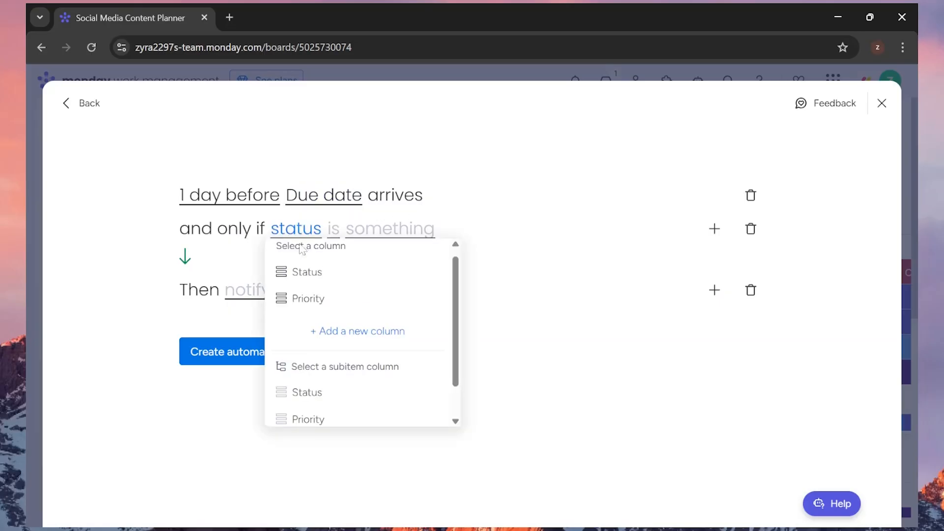
{"action": "left_click", "coordinate": [307, 279]}
{"action": "left_click", "coordinate": [336, 231]}
{"action": "left_click", "coordinate": [367, 282]}
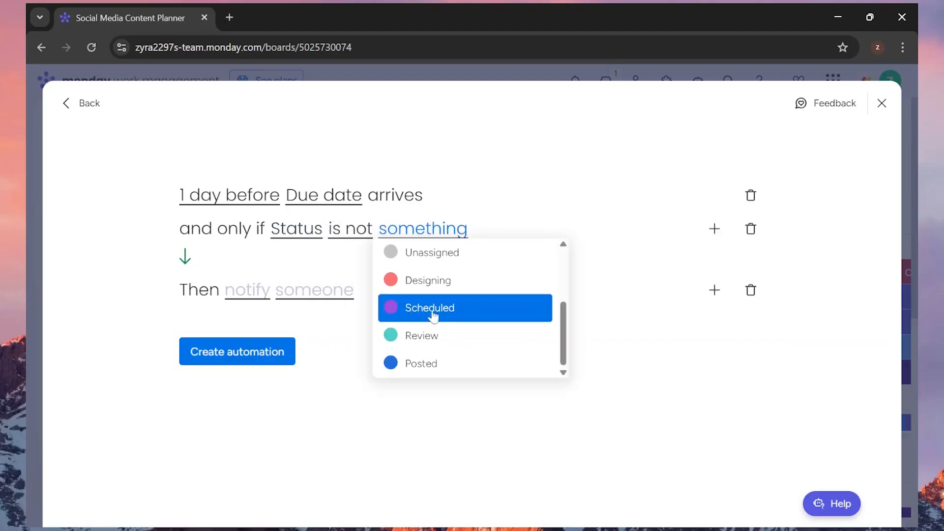
{"action": "left_click", "coordinate": [432, 315]}
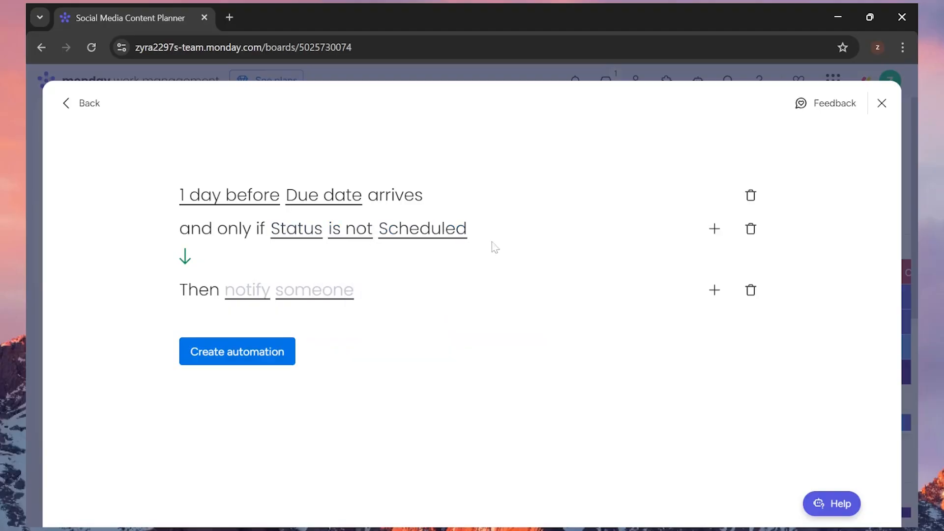
Step: Write a notification greeting the User Name field, saying the content should be scheduled by now to go live tomorrow morning, and inviting contact about issues
{"action": "left_click", "coordinate": [240, 295]}
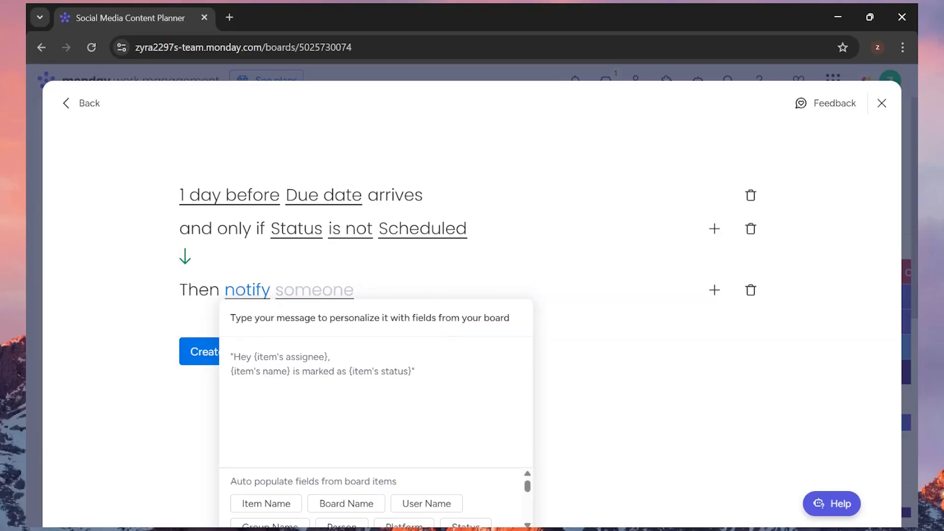
{"action": "type", "text": "Hey"}
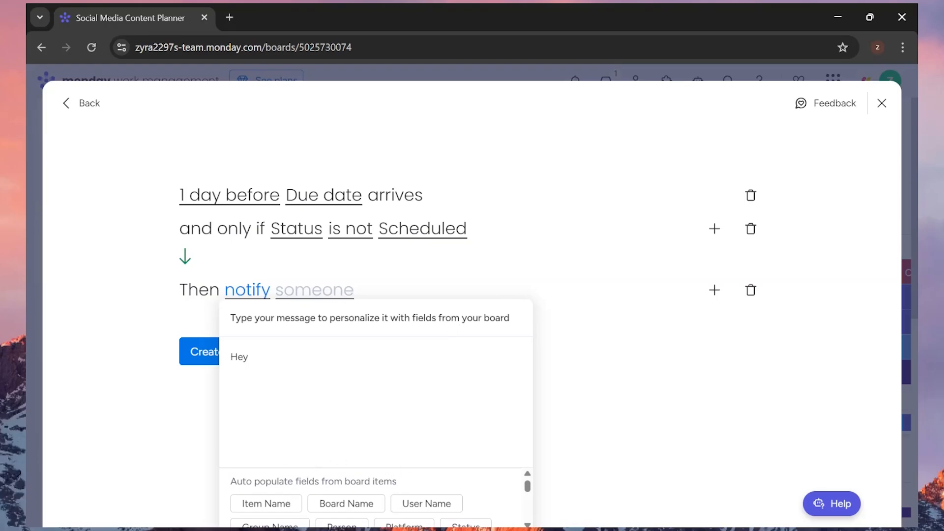
{"action": "left_click", "coordinate": [416, 504]}
{"action": "type", "text": "Your content should be scheduled by now as it is supposed to go live tomorrow morning. Please contact me if you're facing some issues so we can resolve it promptly."}
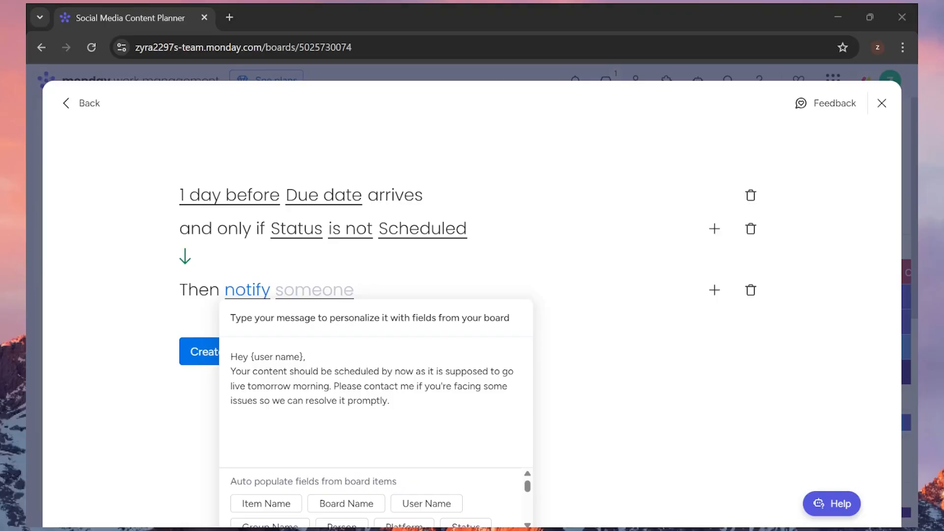
{"action": "left_click", "coordinate": [546, 295]}
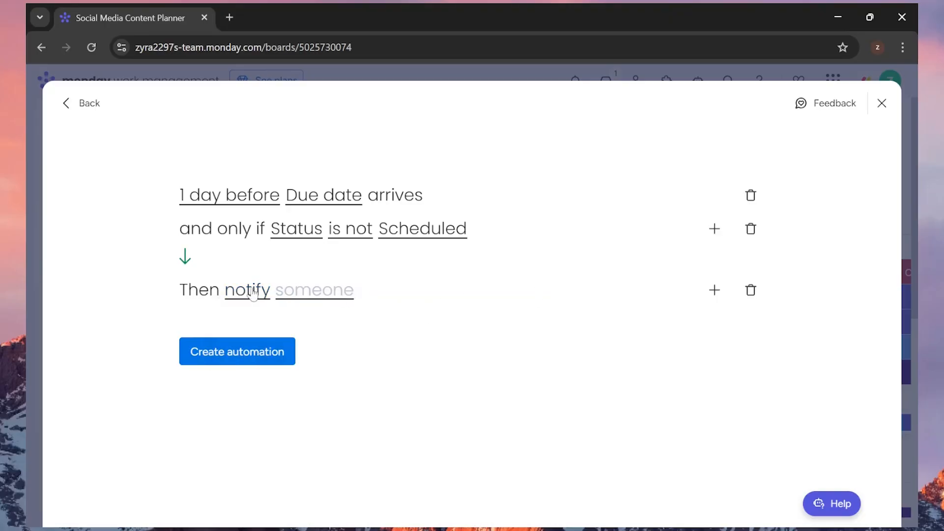
Step: Choose the Person column as the notification recipient and create the automation
{"action": "left_click", "coordinate": [302, 294]}
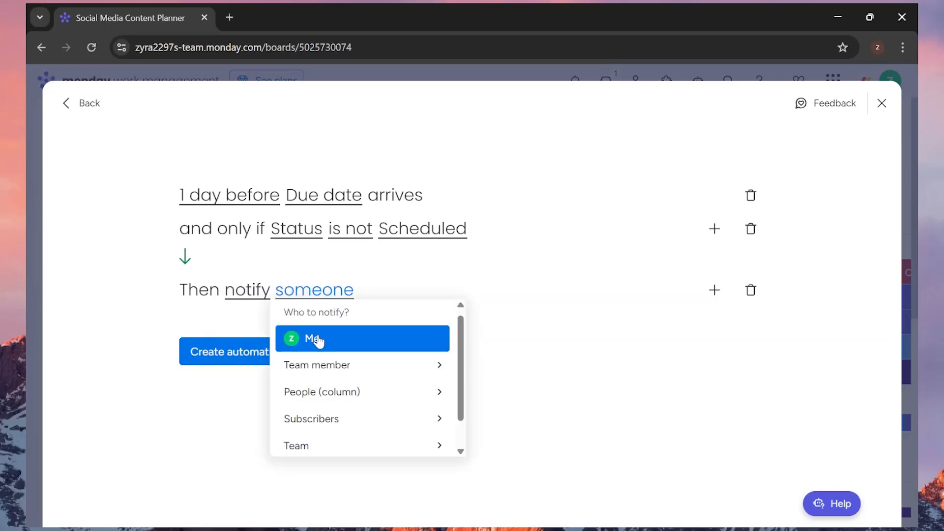
{"action": "left_click", "coordinate": [323, 394]}
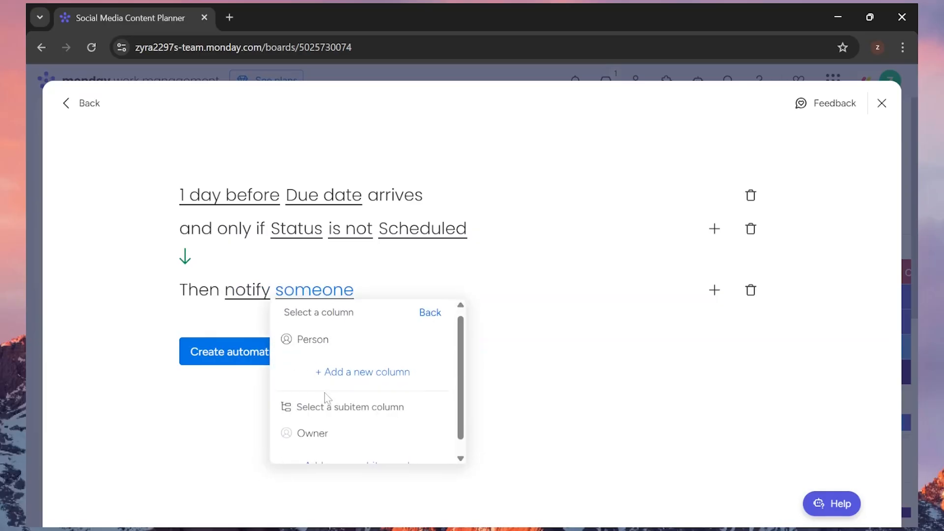
{"action": "left_click", "coordinate": [341, 350]}
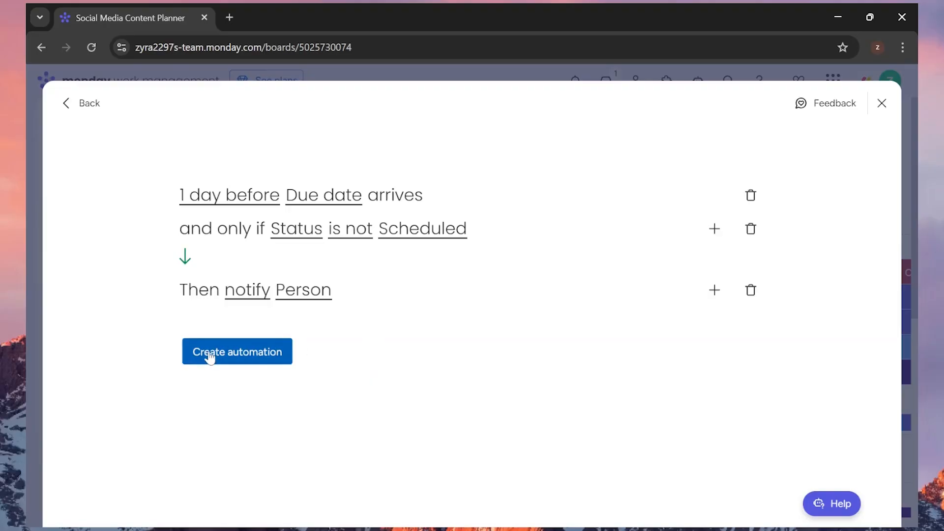
{"action": "left_click", "coordinate": [209, 354]}
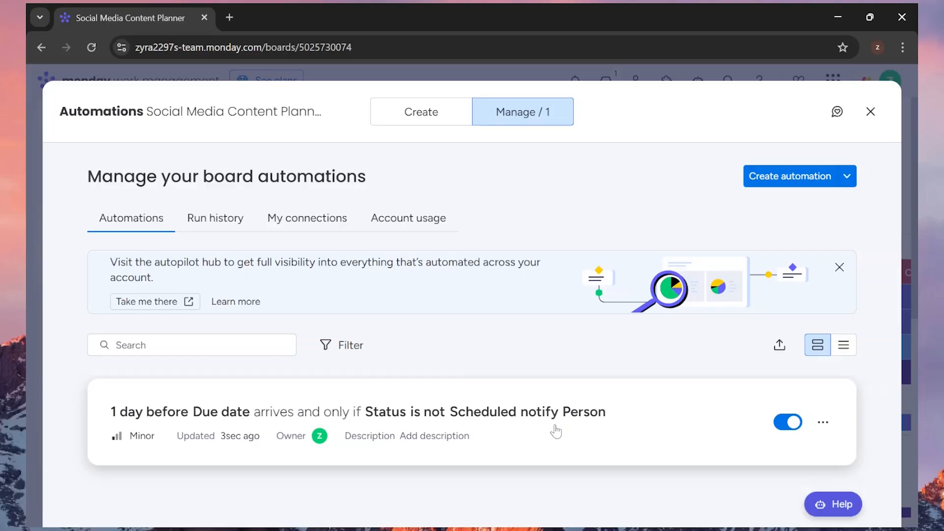
Step: Check the board automations' run history, return to the automations list and close the automation center
{"action": "left_click", "coordinate": [206, 227]}
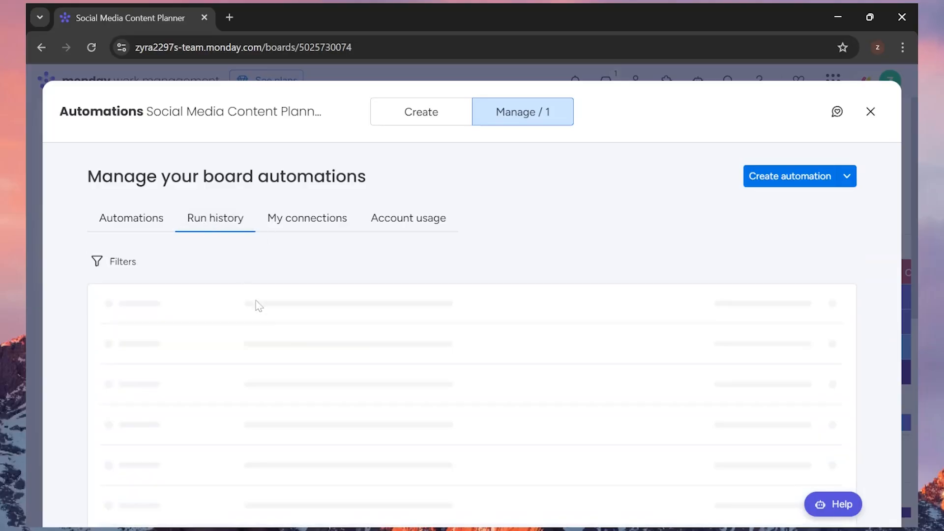
{"action": "left_click", "coordinate": [165, 224]}
{"action": "left_click", "coordinate": [871, 112]}
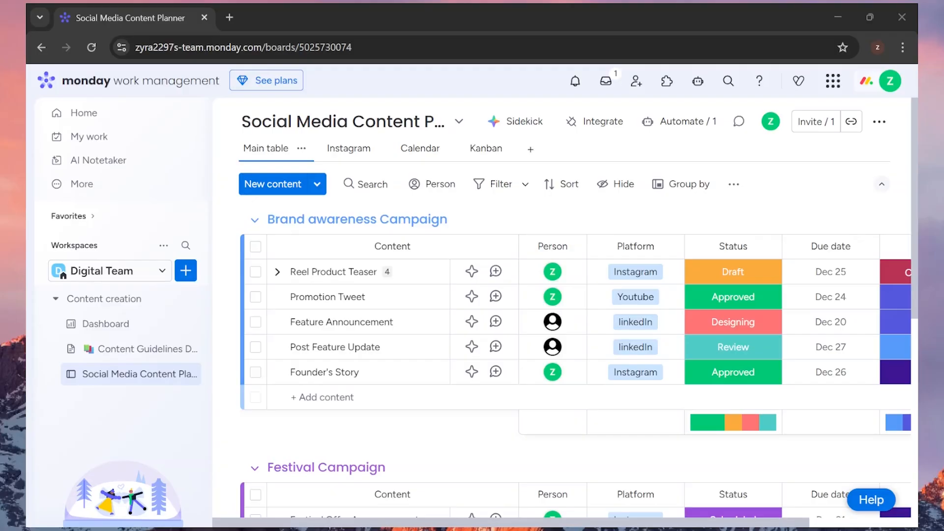
Step: Open the member invitation dialog, review the Admin, Member and Viewer roles, and close it without inviting anyone
{"action": "left_click", "coordinate": [637, 81]}
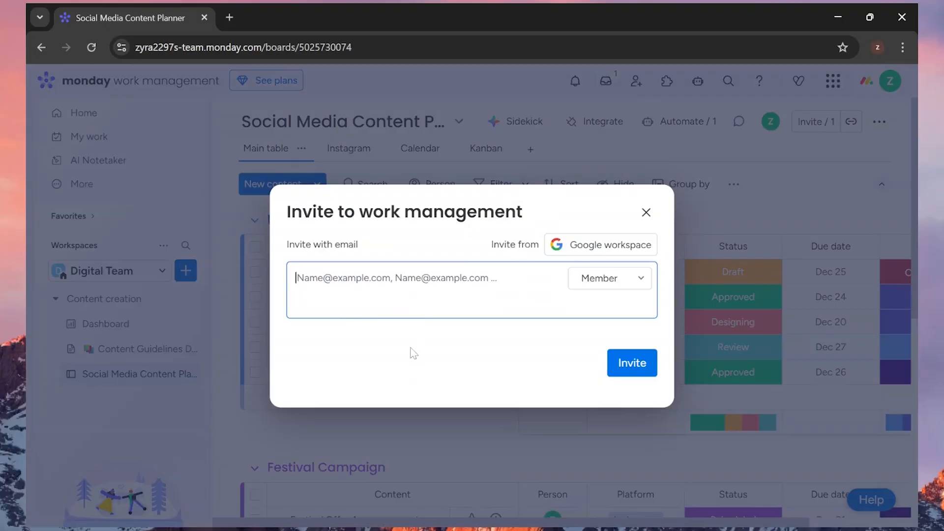
{"action": "left_click", "coordinate": [598, 285]}
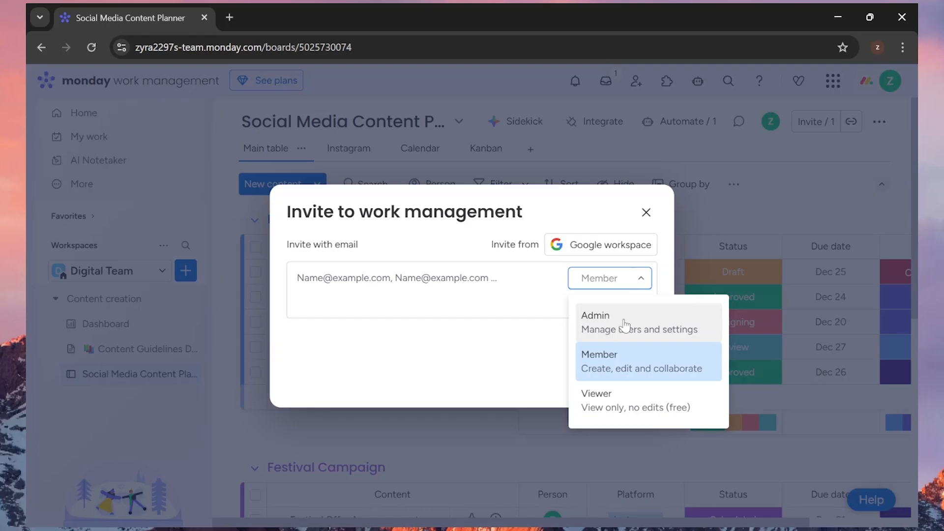
{"action": "left_click", "coordinate": [467, 363]}
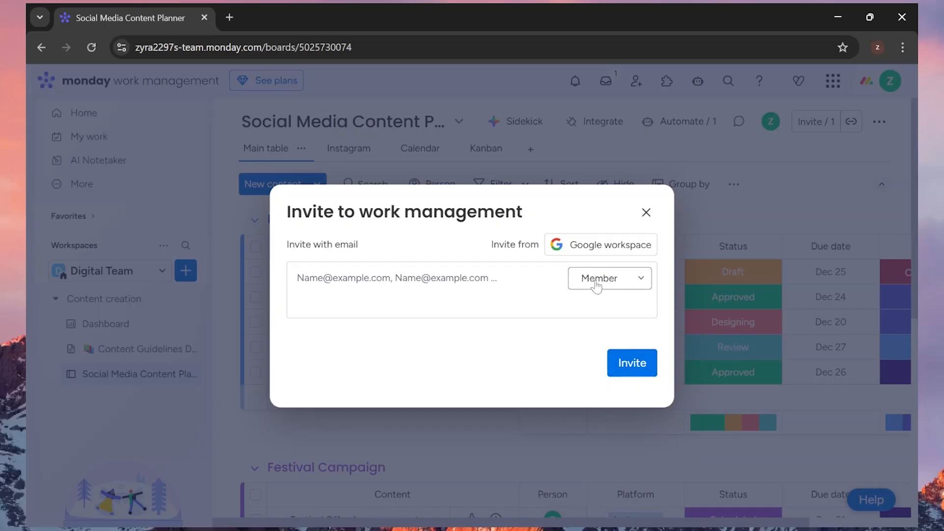
{"action": "left_click", "coordinate": [696, 148]}
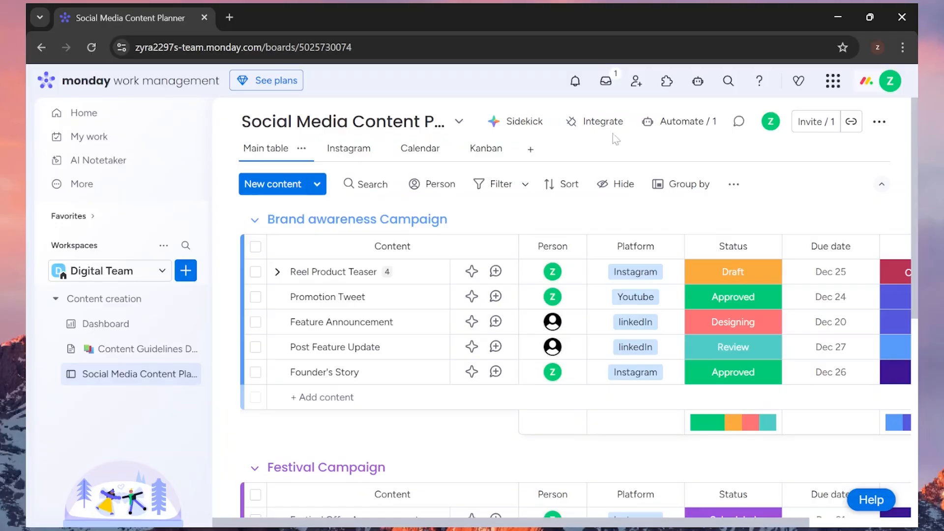
Step: Open My Work, dismiss its welcome message and look over the assigned items grouped by date
{"action": "left_click", "coordinate": [96, 142]}
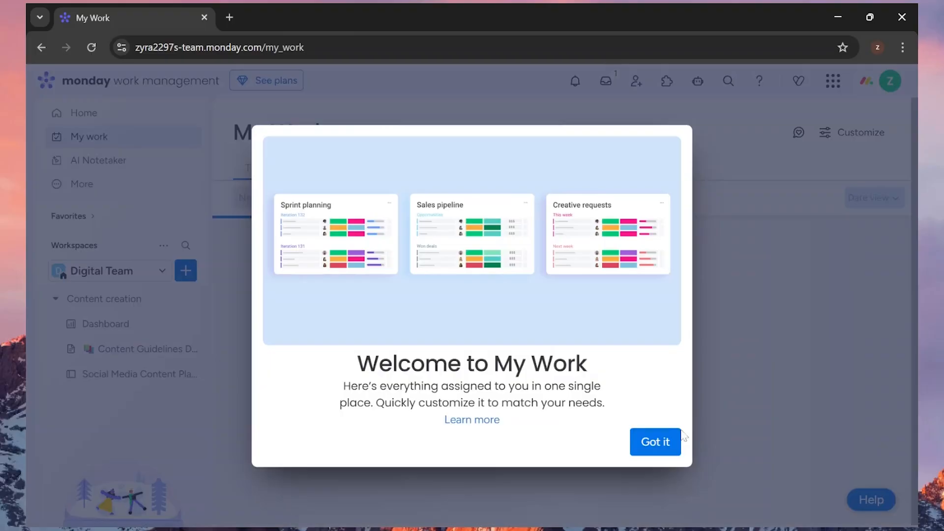
{"action": "left_click", "coordinate": [674, 439]}
{"action": "scroll", "coordinate": [503, 239], "scroll_direction": "down", "scroll_amount": 5}
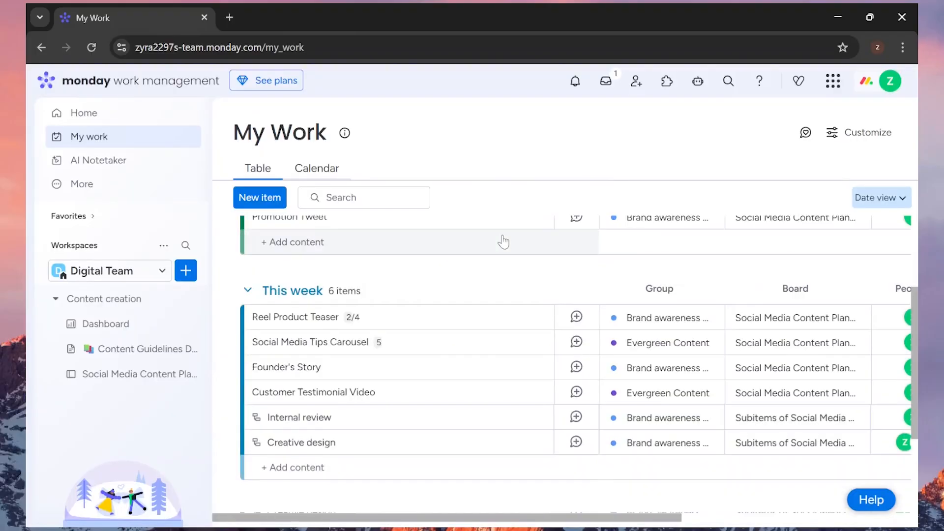
{"action": "scroll", "coordinate": [503, 239], "scroll_direction": "up", "scroll_amount": 5}
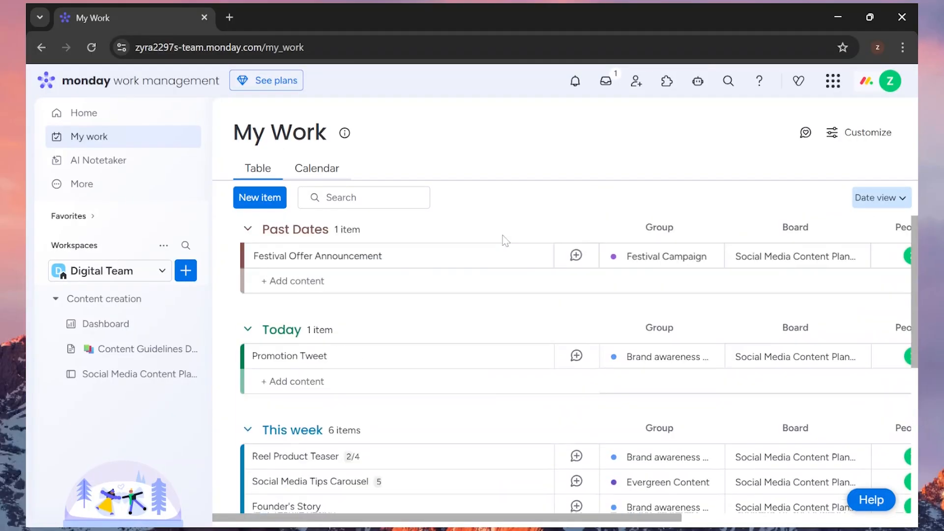
Step: Collapse the Past Dates group and review the remaining items' group, board, people, date, status and priority columns
{"action": "left_click", "coordinate": [248, 229]}
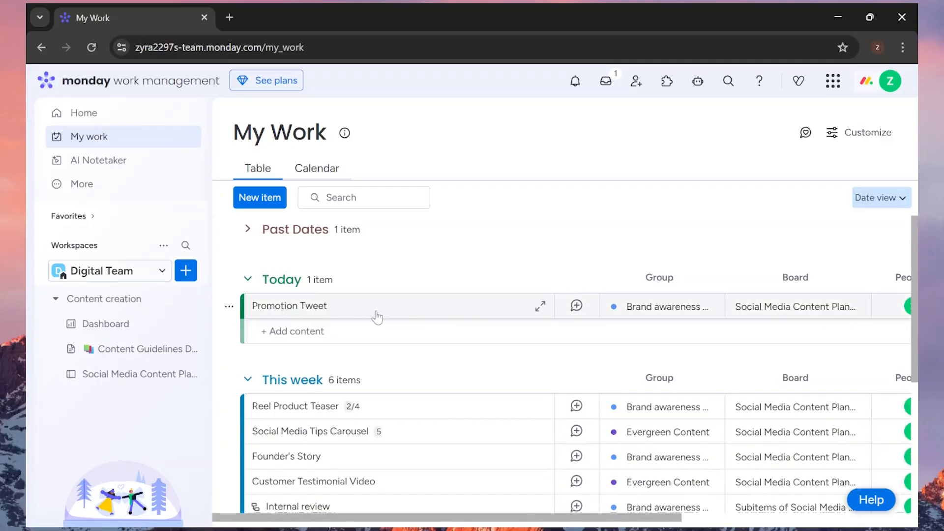
{"action": "scroll", "coordinate": [538, 501], "scroll_direction": "right", "scroll_amount": 3}
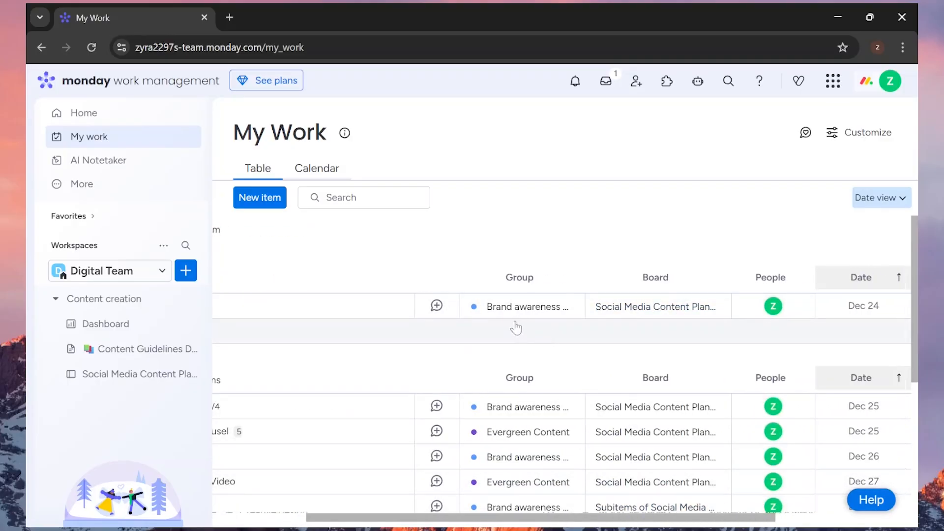
{"action": "scroll", "coordinate": [514, 327], "scroll_direction": "right", "scroll_amount": 4}
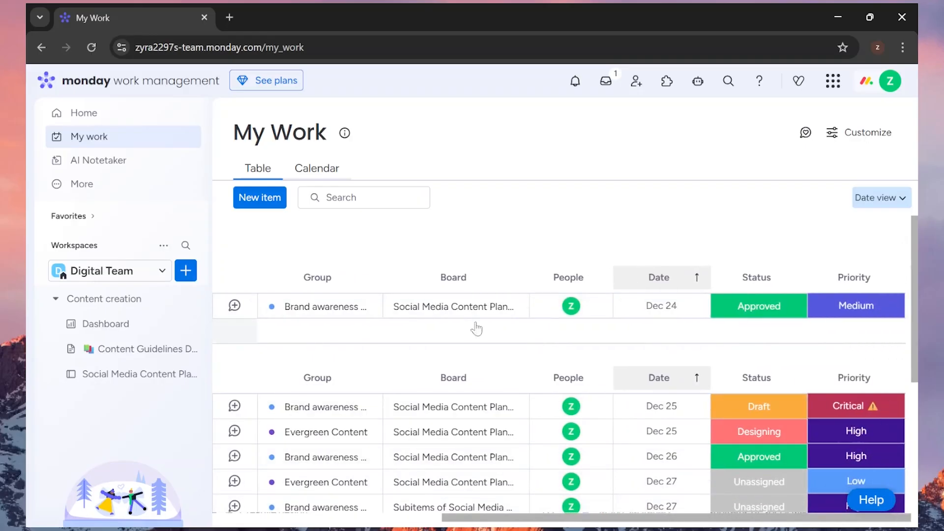
{"action": "scroll", "coordinate": [462, 285], "scroll_direction": "left", "scroll_amount": 7}
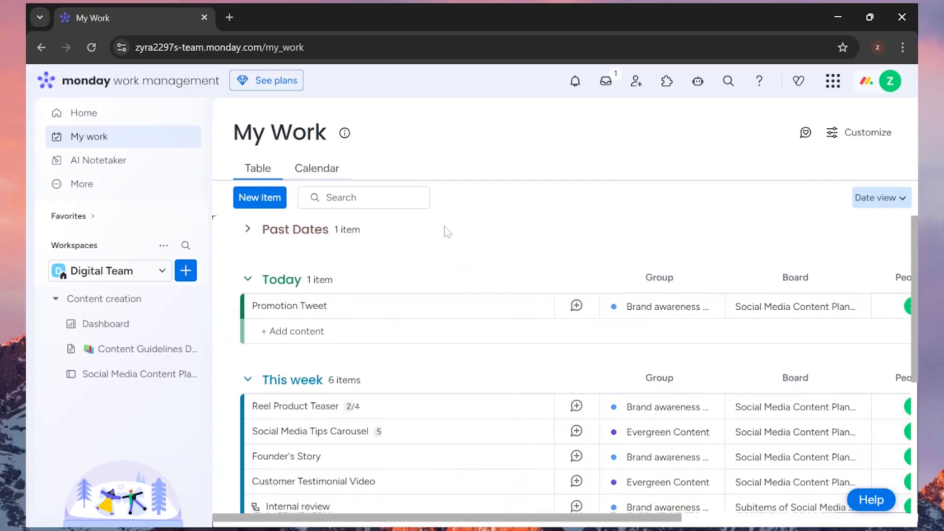
Step: Switch the My Work table to Priority view and look through the priority groups
{"action": "left_click", "coordinate": [870, 202]}
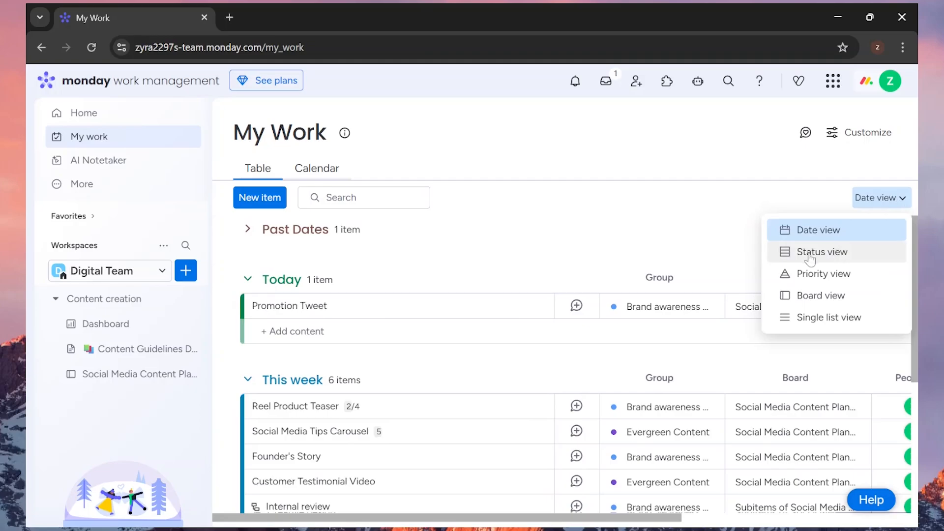
{"action": "left_click", "coordinate": [804, 274]}
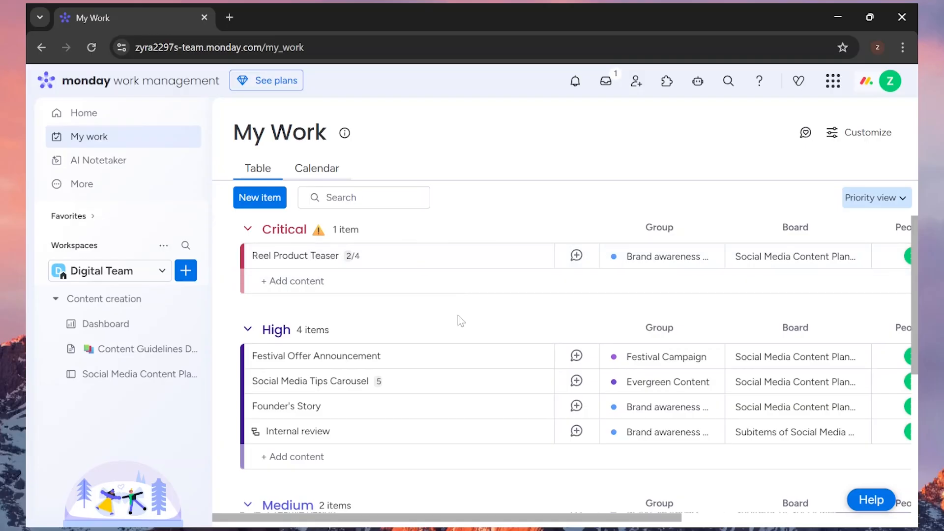
{"action": "scroll", "coordinate": [458, 317], "scroll_direction": "down", "scroll_amount": 2}
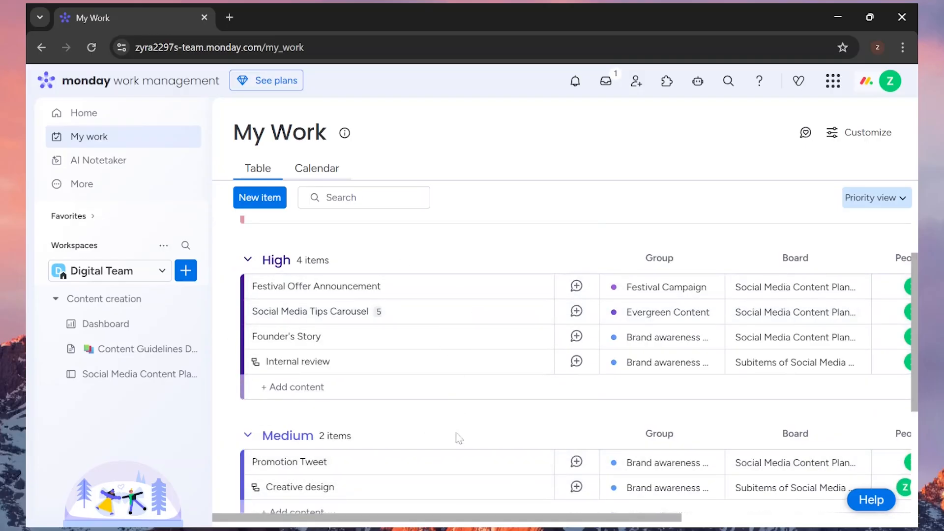
Step: Show My Work as a calendar, review its general customization settings and close them unchanged
{"action": "left_click", "coordinate": [317, 167]}
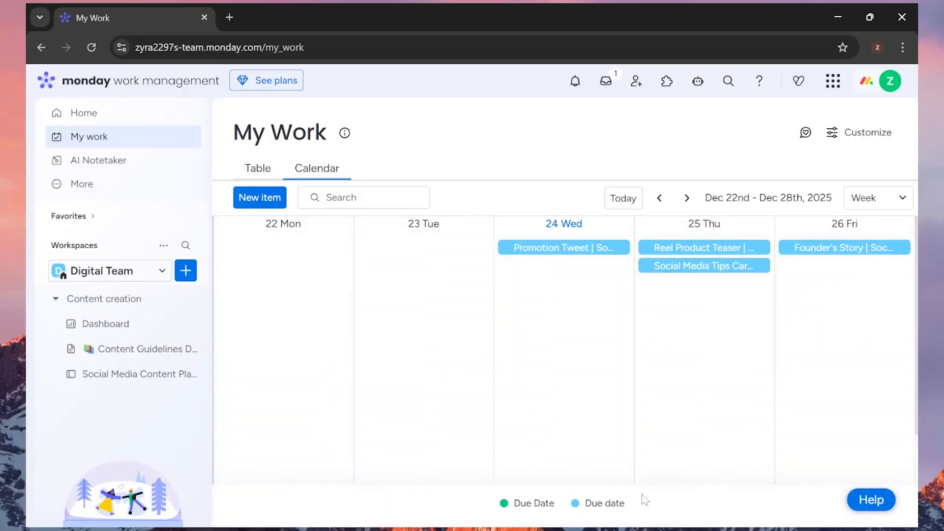
{"action": "key", "text": "Tab"}
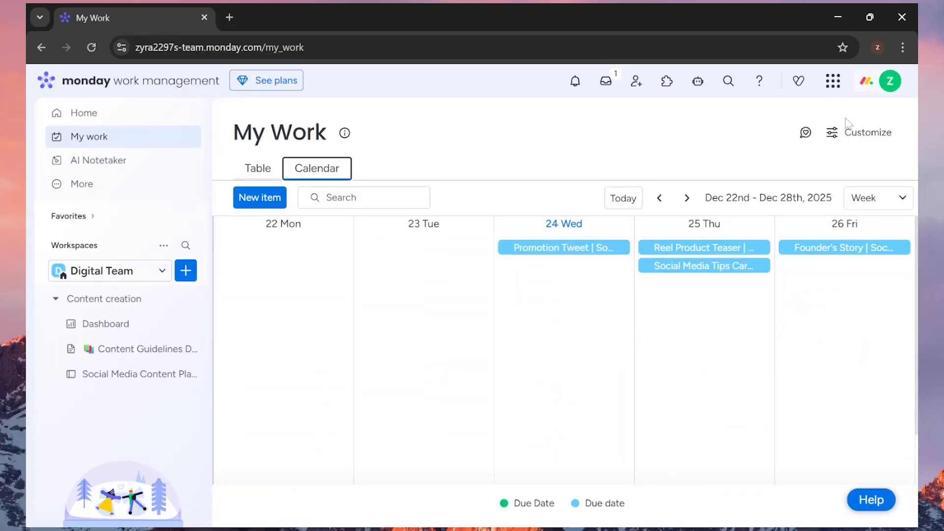
{"action": "left_click", "coordinate": [844, 133]}
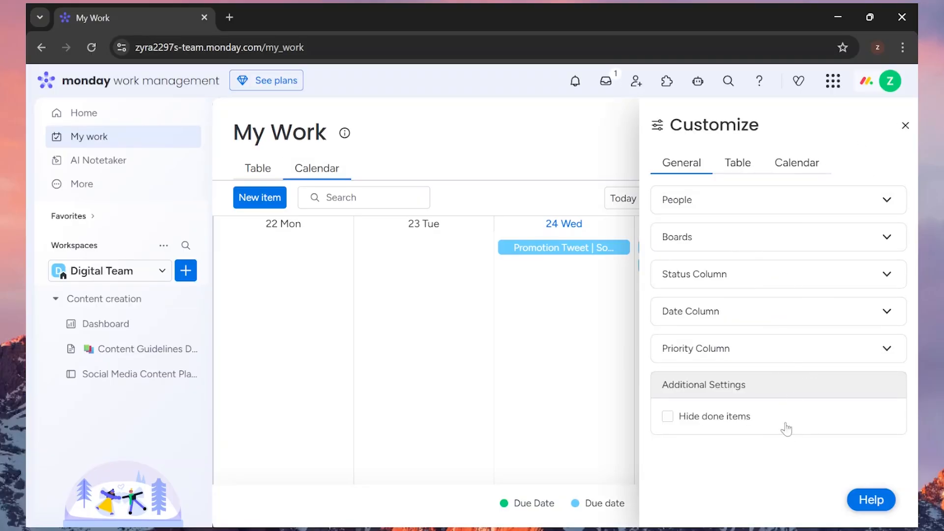
{"action": "left_click", "coordinate": [541, 145]}
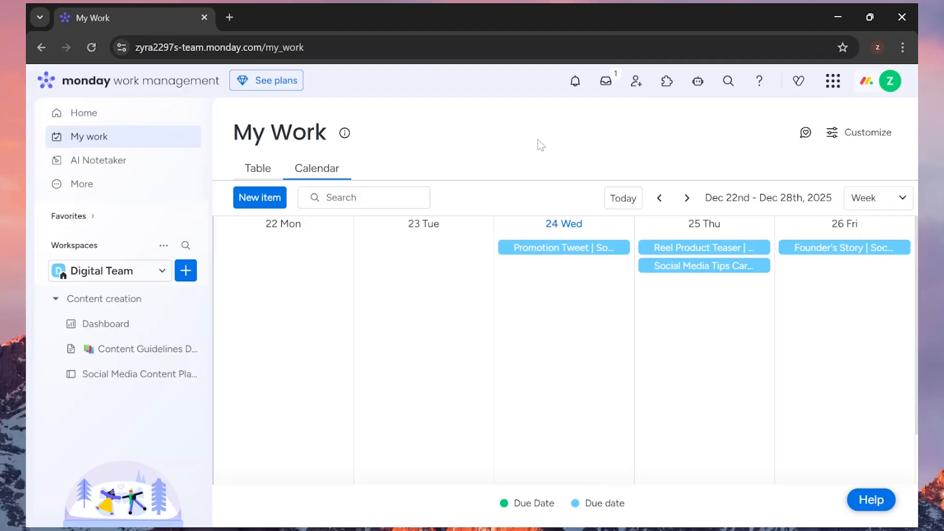
Step: Review the notifications, including the ones where you are mentioned and the ones assigned to you
{"action": "left_click", "coordinate": [575, 81]}
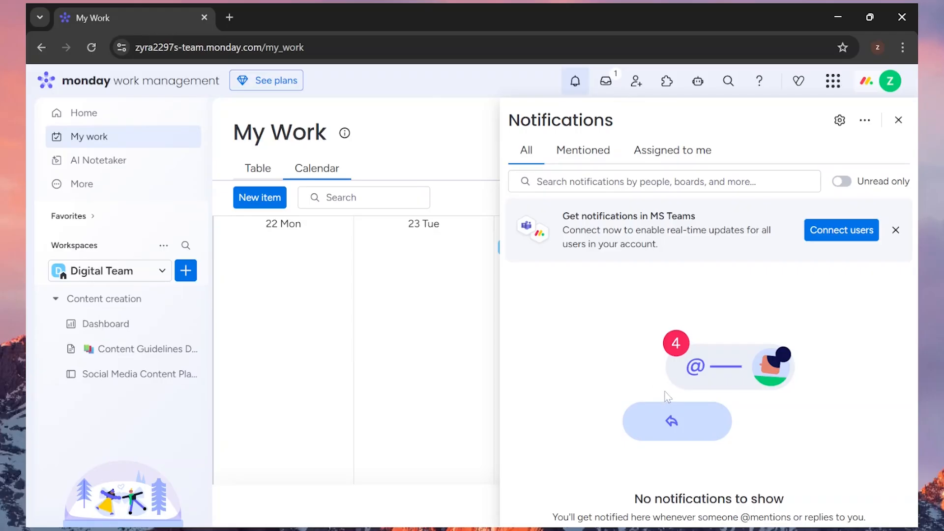
{"action": "left_click", "coordinate": [589, 157]}
{"action": "left_click", "coordinate": [676, 153]}
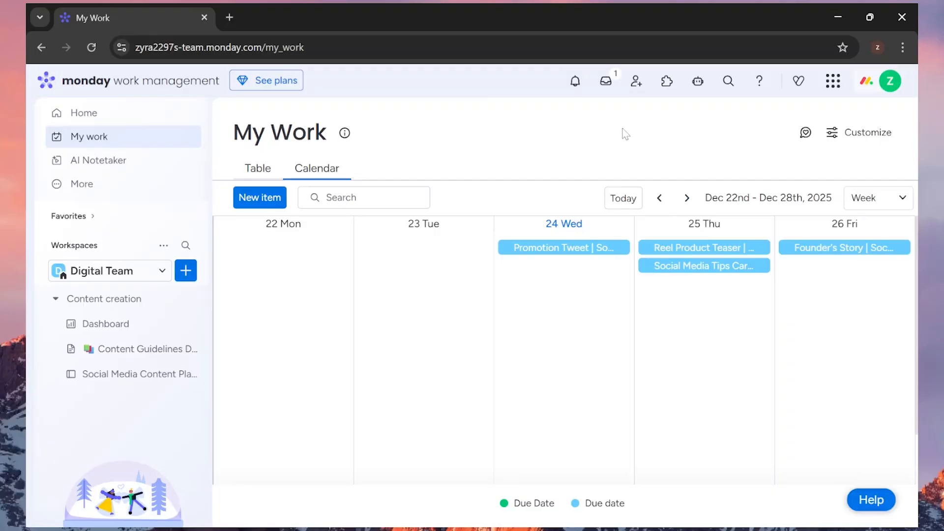
Step: Change the account theme to Night and open the Content creation folder's Dashboard to view it
{"action": "left_click", "coordinate": [892, 88]}
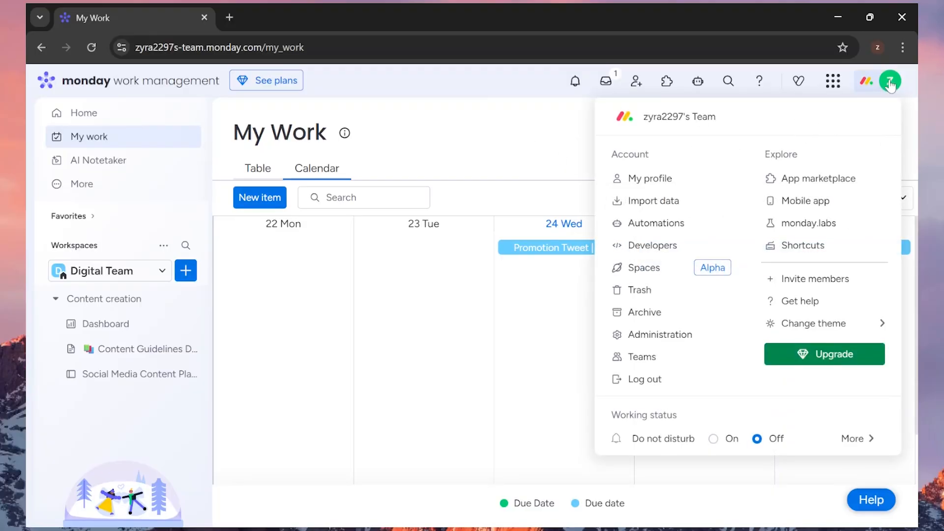
{"action": "mouse_move", "coordinate": [831, 332]}
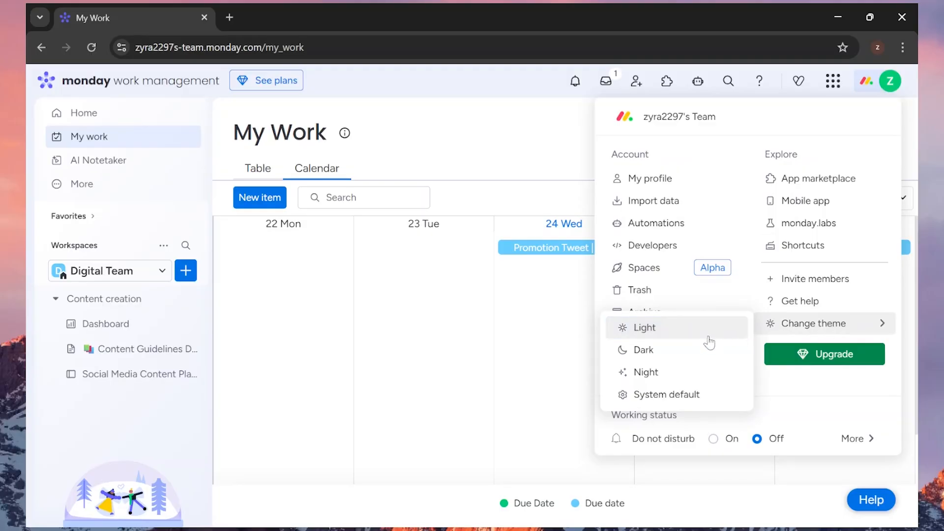
{"action": "left_click", "coordinate": [687, 376]}
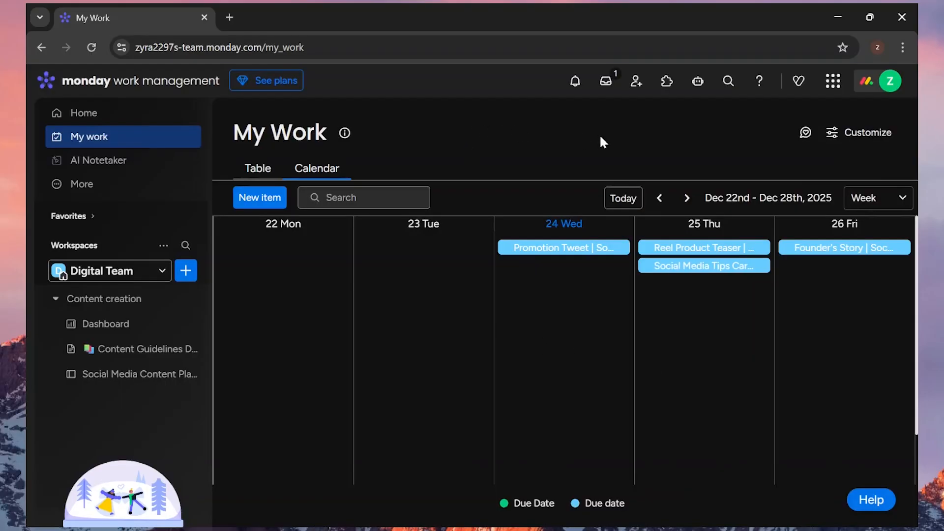
{"action": "left_click", "coordinate": [189, 325]}
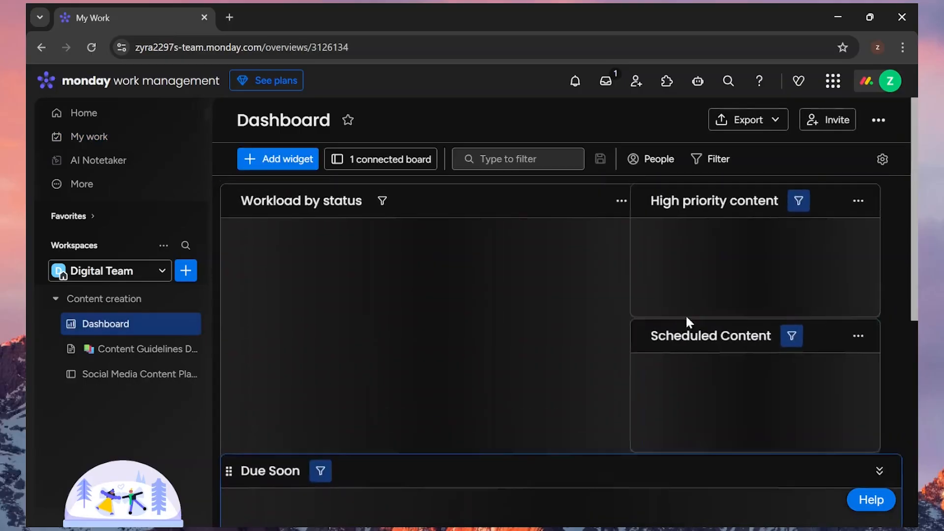